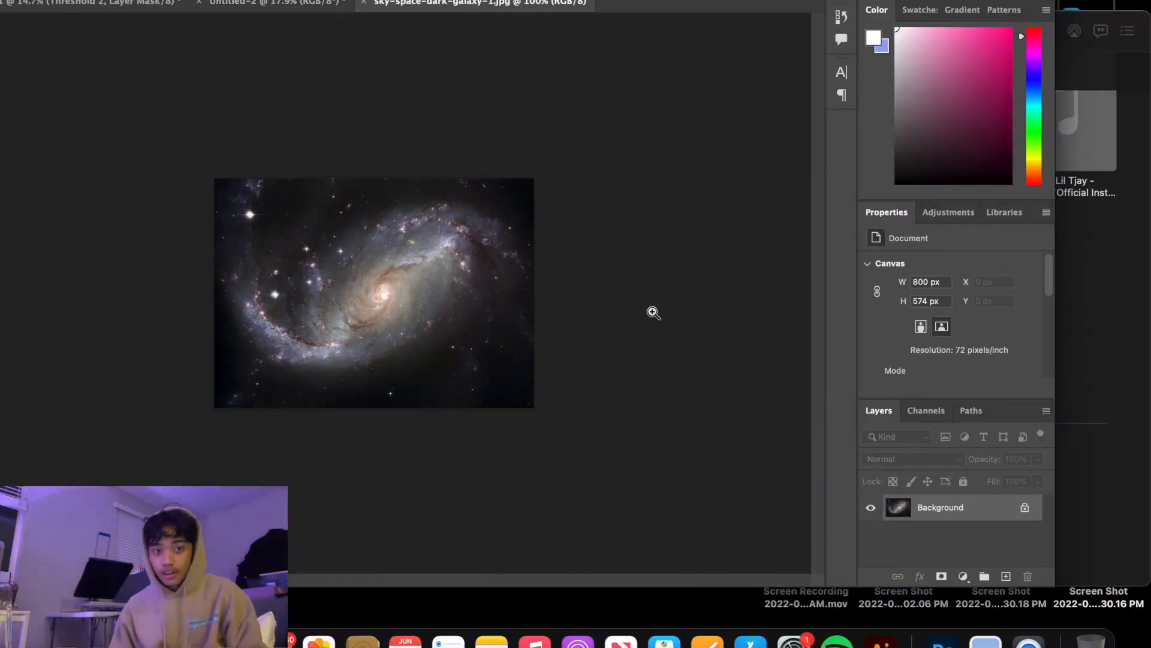
{"action": "left_click_drag", "start_coordinate": [493, 228], "coordinate": [529, 242]}
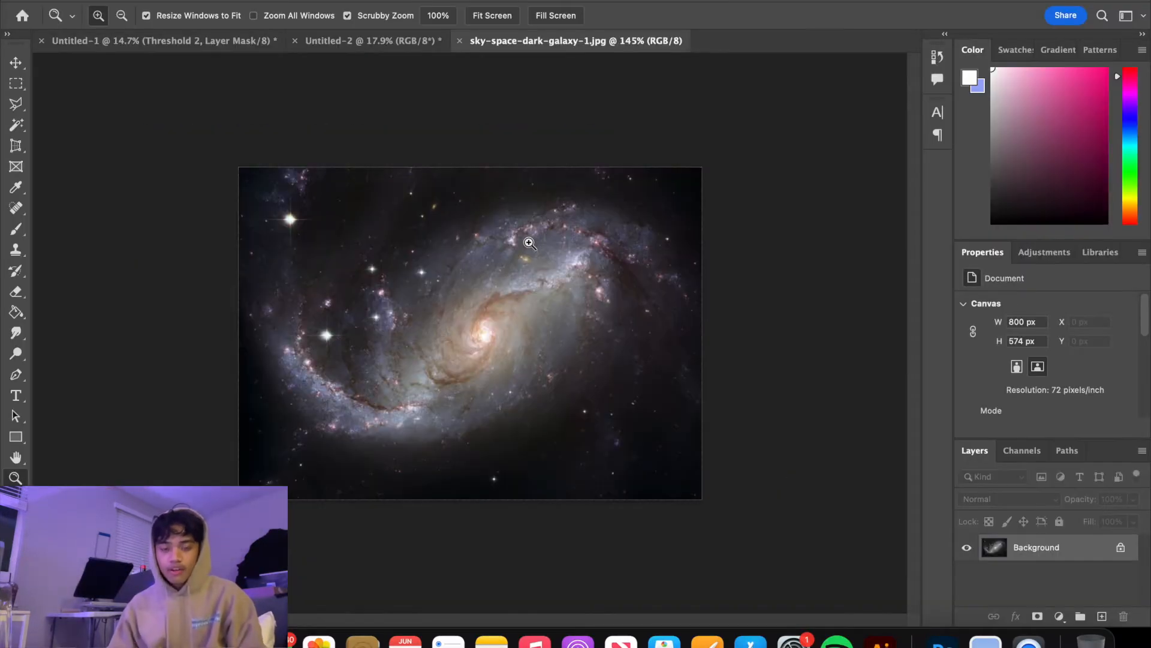
{"action": "mouse_move", "coordinate": [474, 246]}
{"action": "left_mouse_down"}
{"action": "mouse_move", "coordinate": [447, 226]}
{"action": "mouse_move", "coordinate": [462, 226]}
{"action": "left_mouse_up"}
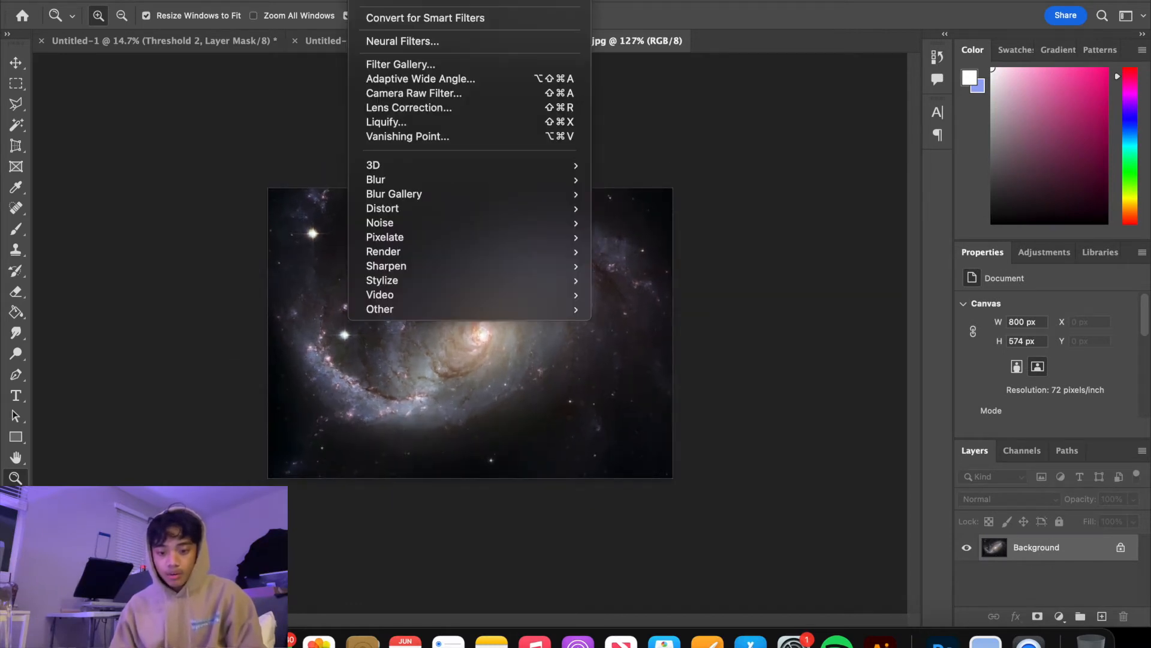
{"action": "left_click", "coordinate": [375, 2]}
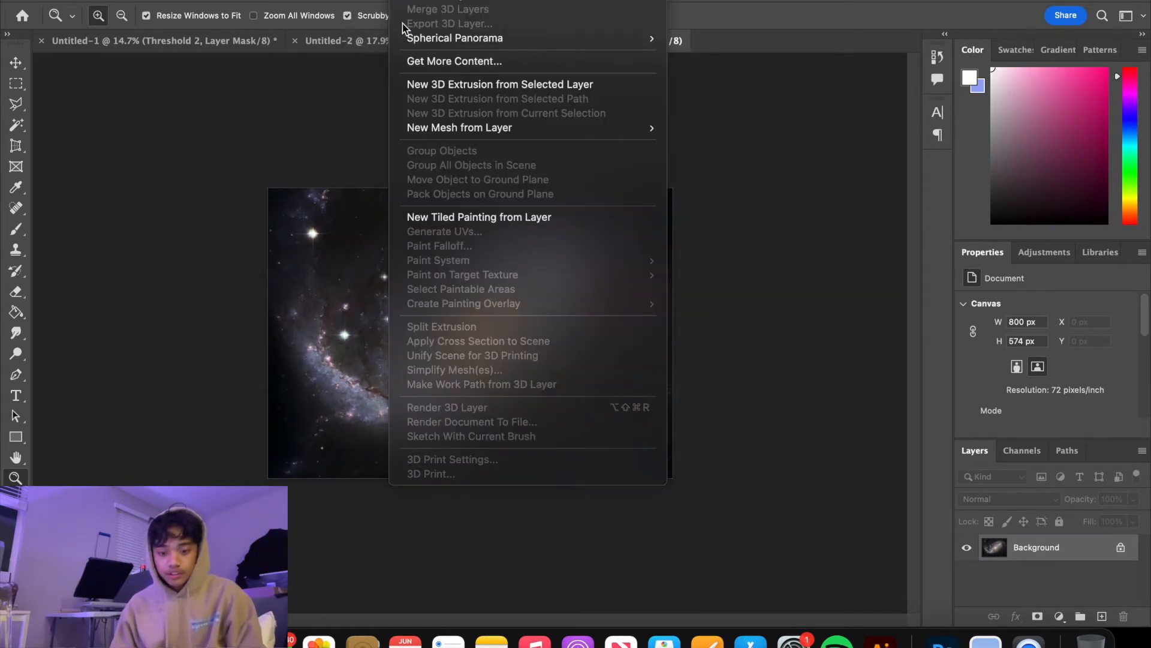
{"action": "mouse_move", "coordinate": [371, 1]}
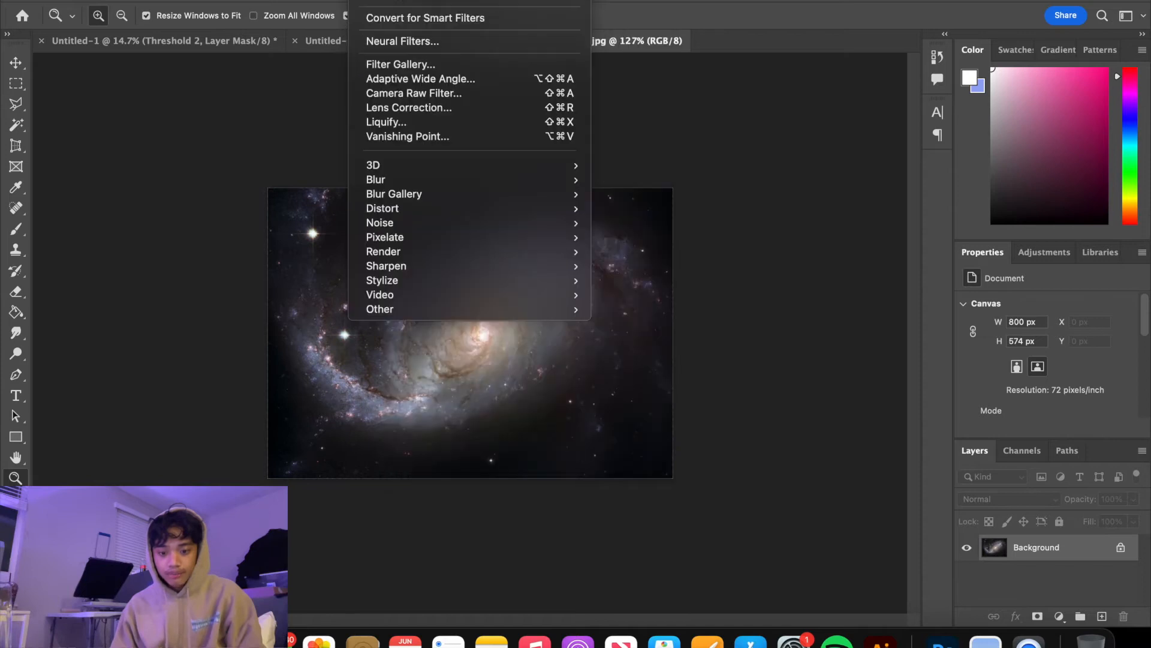
{"action": "left_click", "coordinate": [410, 95]}
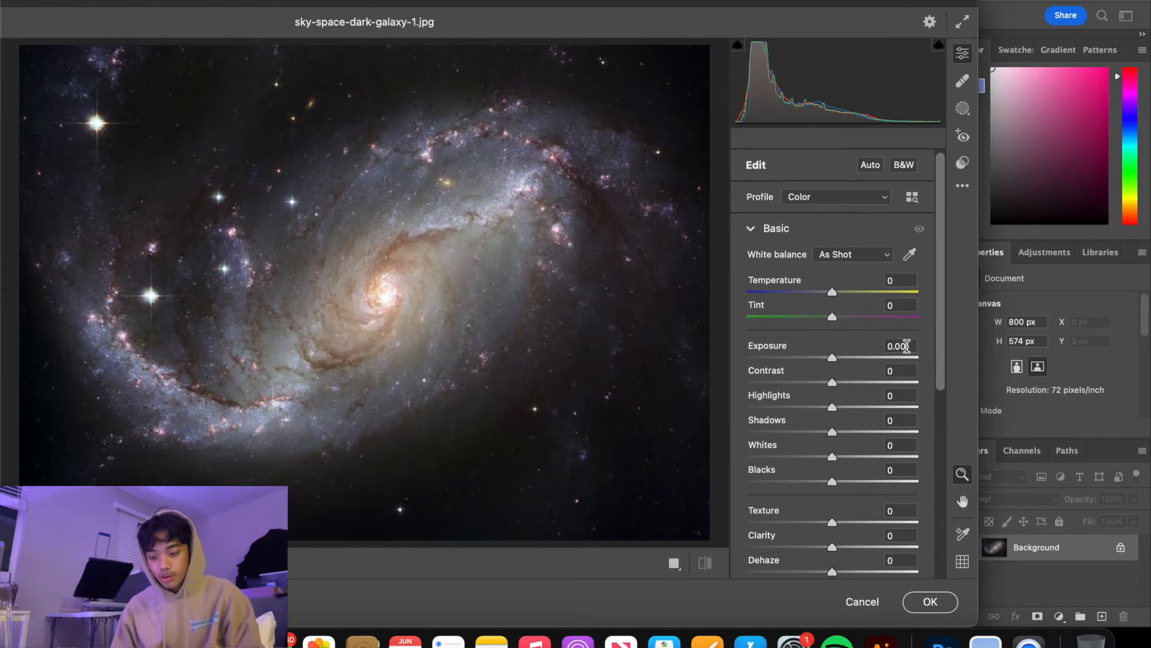
{"action": "left_click", "coordinate": [861, 600]}
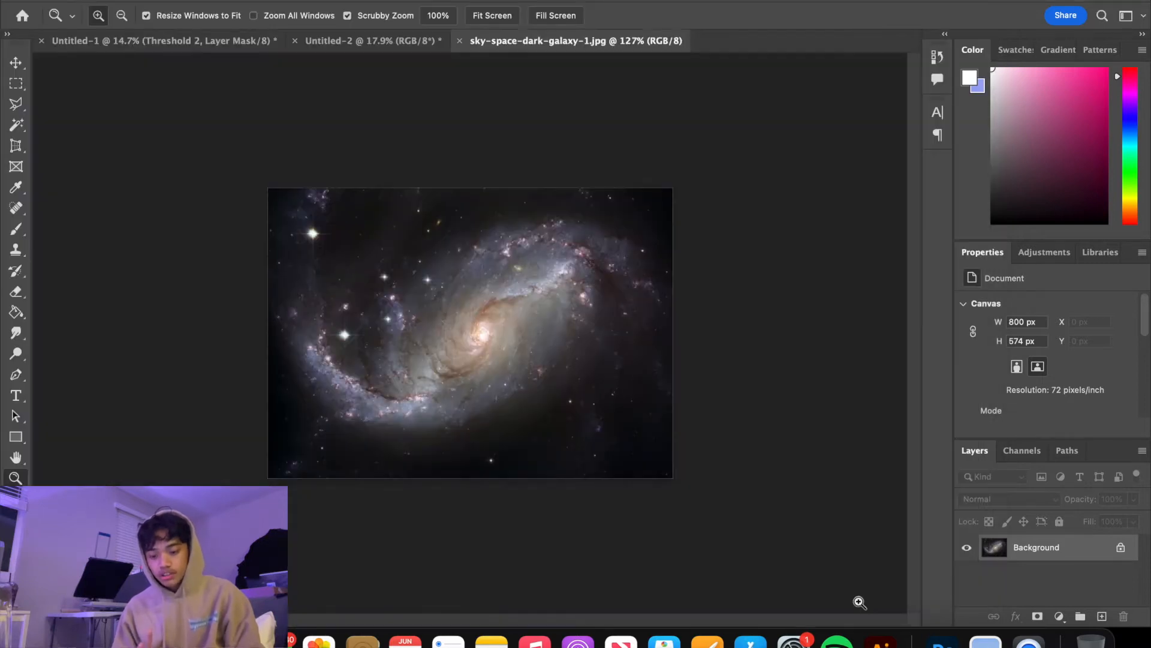
Copy the whole galaxy image and create a new 14 x 16 in document at 500 pixels/inch with a white background
{"action": "key", "text": "super+a"}
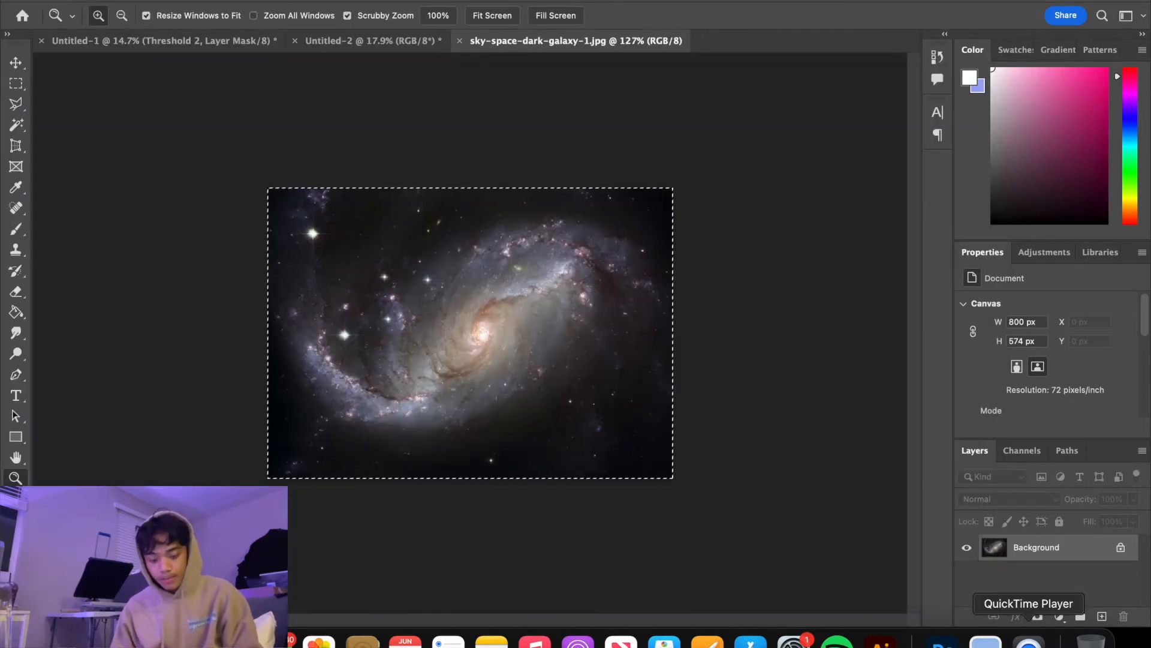
{"action": "left_click", "coordinate": [148, 1]}
{"action": "left_click", "coordinate": [148, 1]}
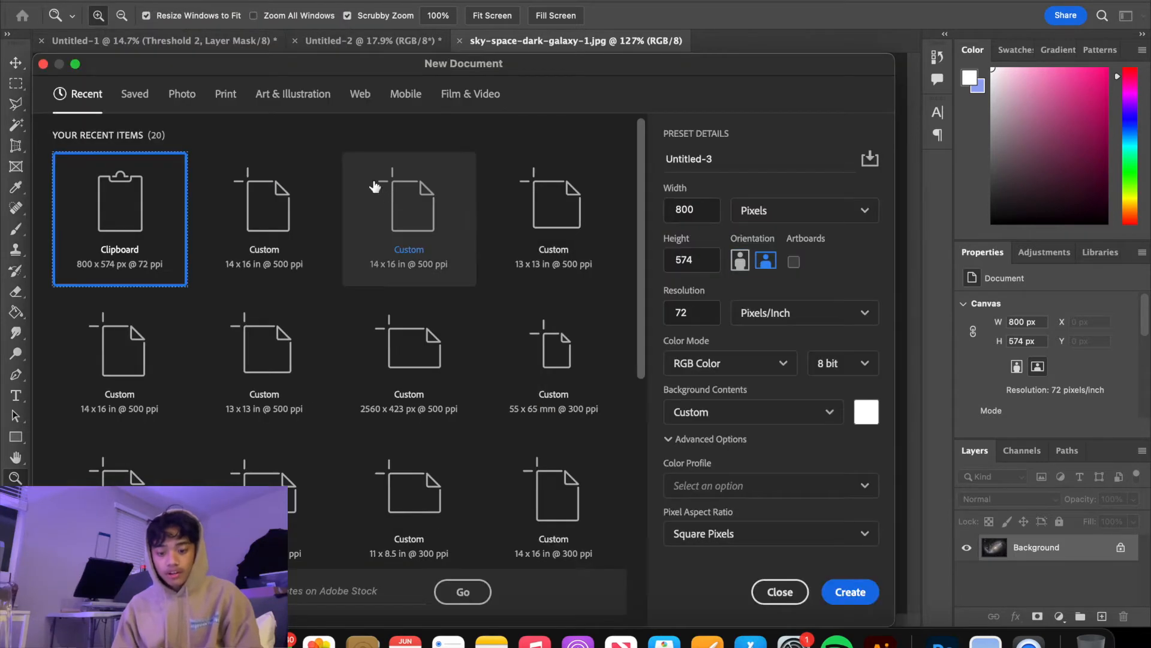
{"action": "left_click", "coordinate": [390, 214]}
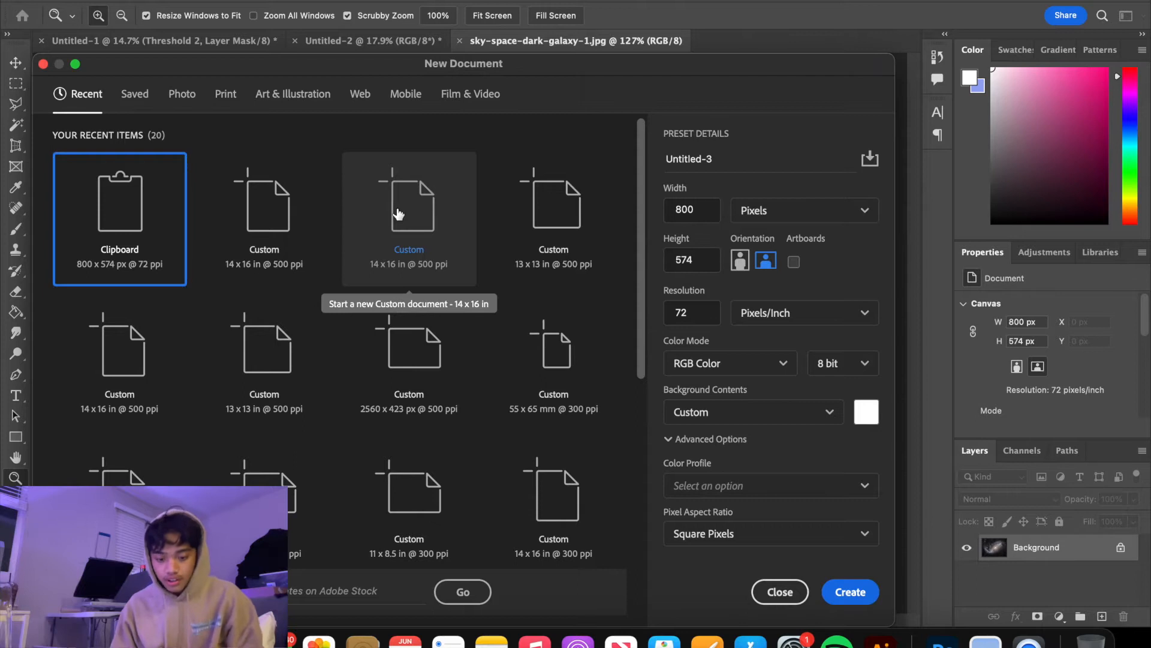
{"action": "left_click", "coordinate": [263, 201]}
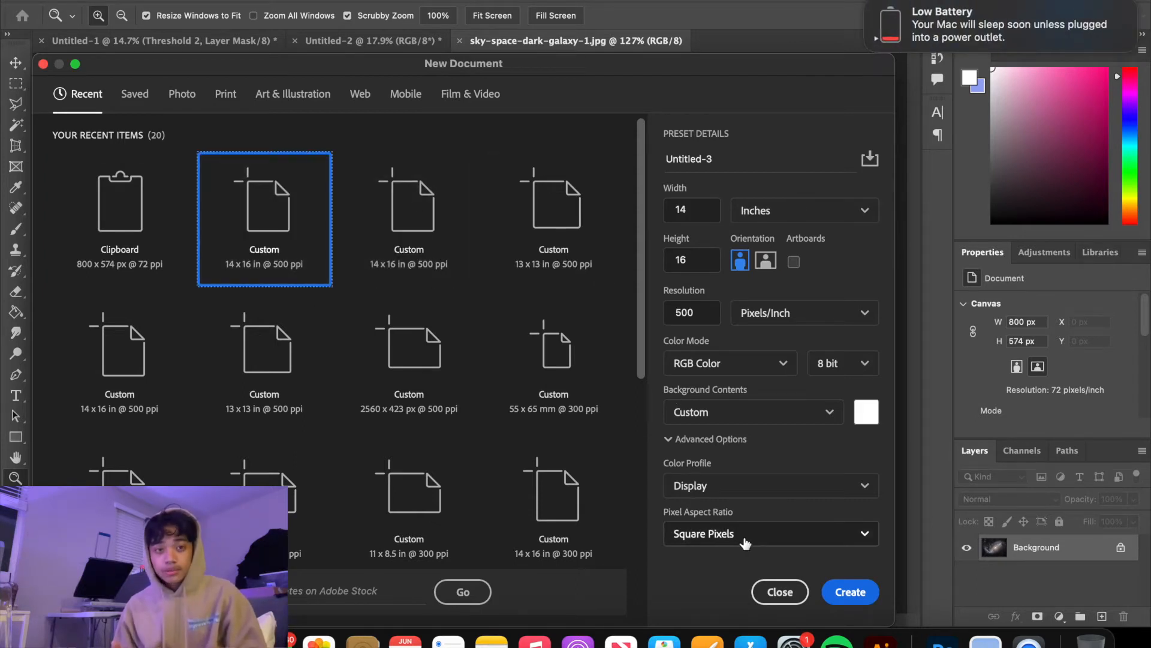
{"action": "left_click", "coordinate": [861, 592]}
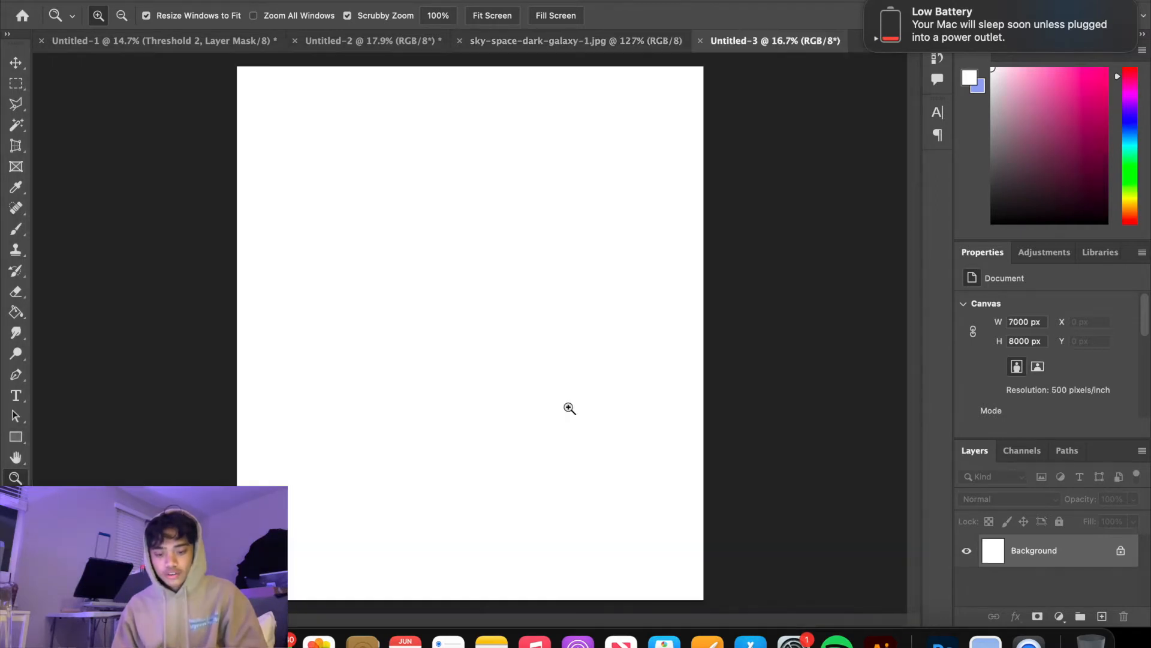
Paste the galaxy image into the new document, accepting the colour conversion, and align it with the canvas's upper-left corner
{"action": "left_click_drag", "start_coordinate": [545, 398], "coordinate": [527, 378]}
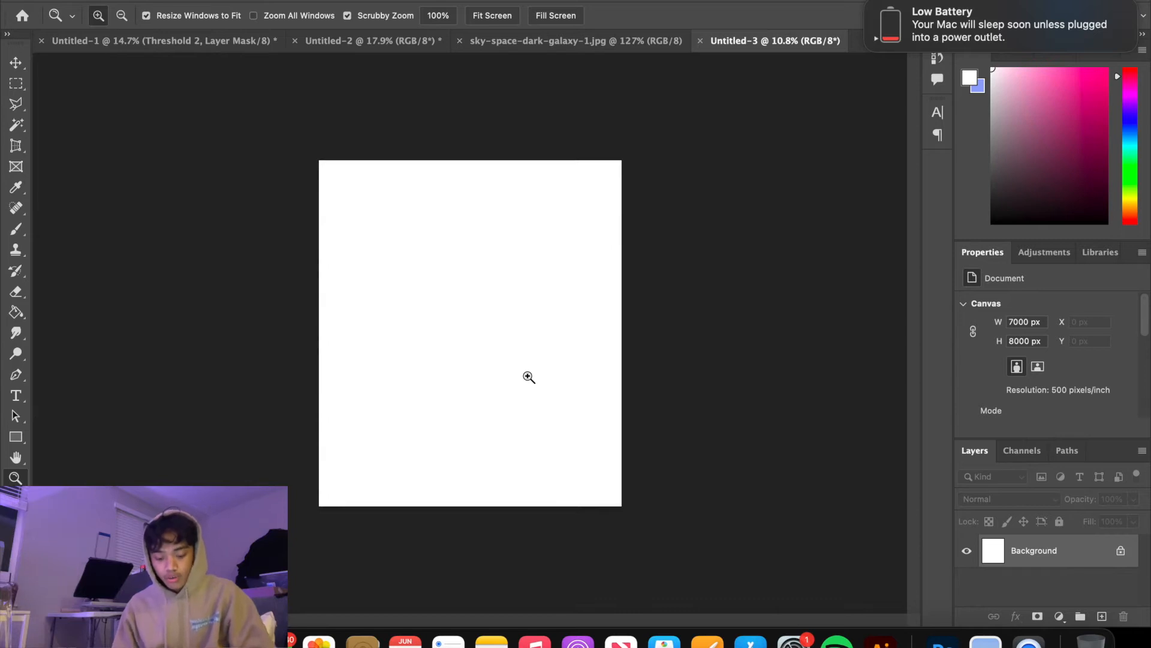
{"action": "key", "text": "super+v"}
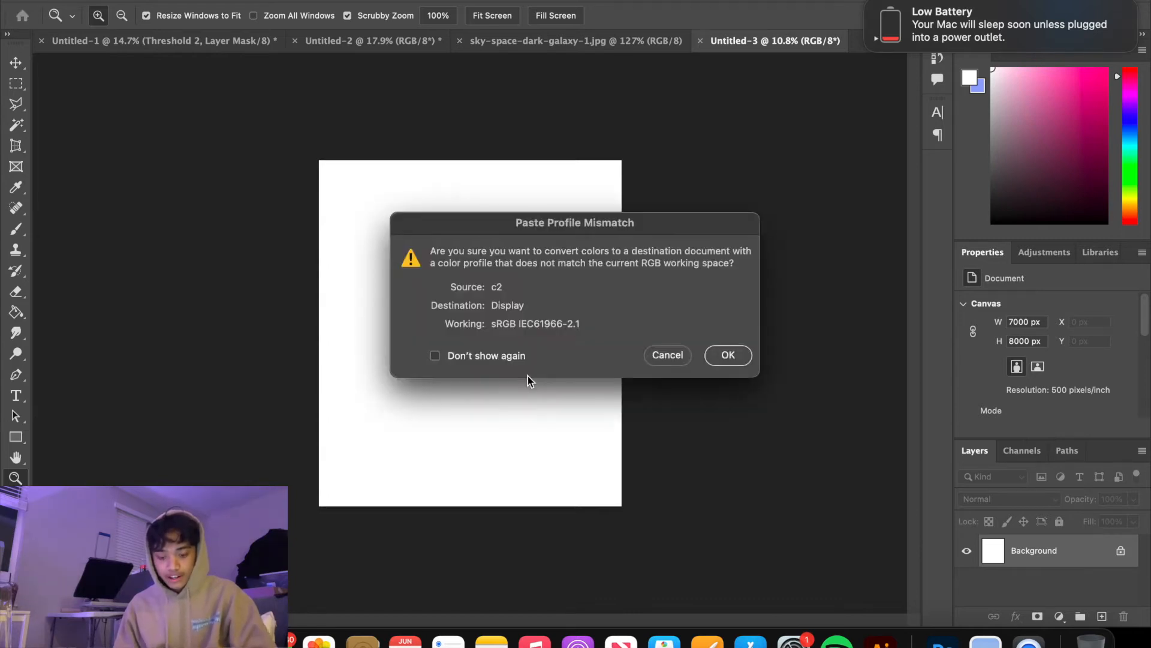
{"action": "left_click", "coordinate": [731, 354]}
{"action": "left_click_drag", "start_coordinate": [473, 323], "coordinate": [314, 190]}
{"action": "key", "text": "super+t"}
{"action": "key", "text": "Return"}
Scale the galaxy image proportionally to about 234% while keeping it in the canvas's upper-left corner
{"action": "key", "text": "z"}
{"action": "key", "text": "ctrl+t"}
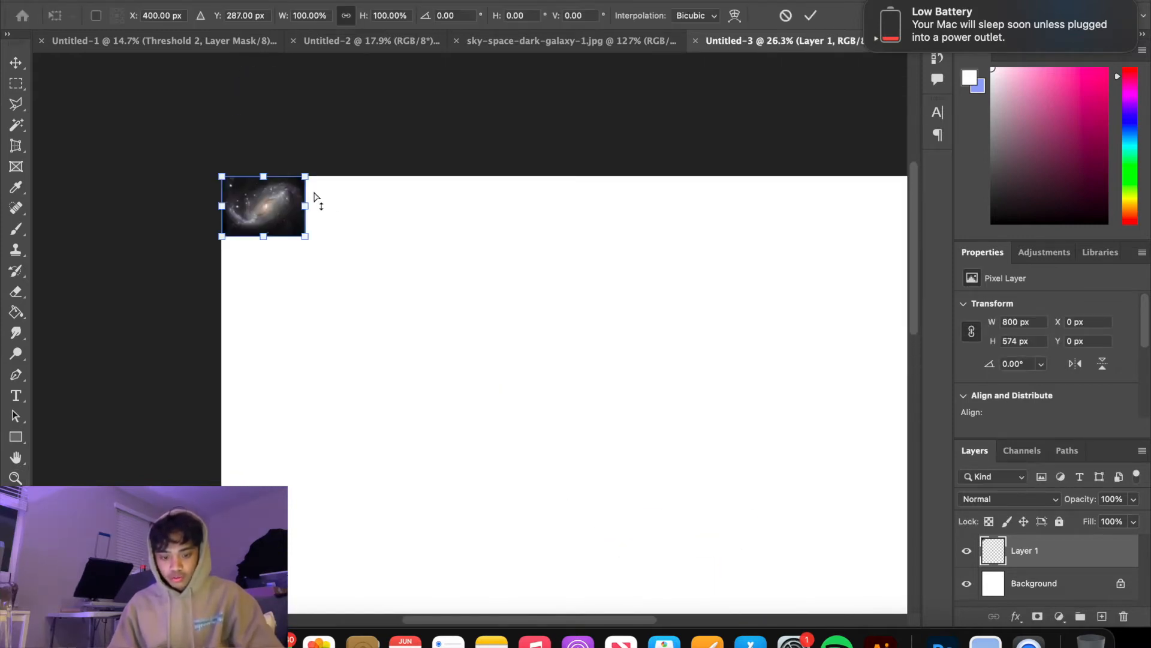
{"action": "left_click_drag", "start_coordinate": [306, 205], "coordinate": [373, 262]}
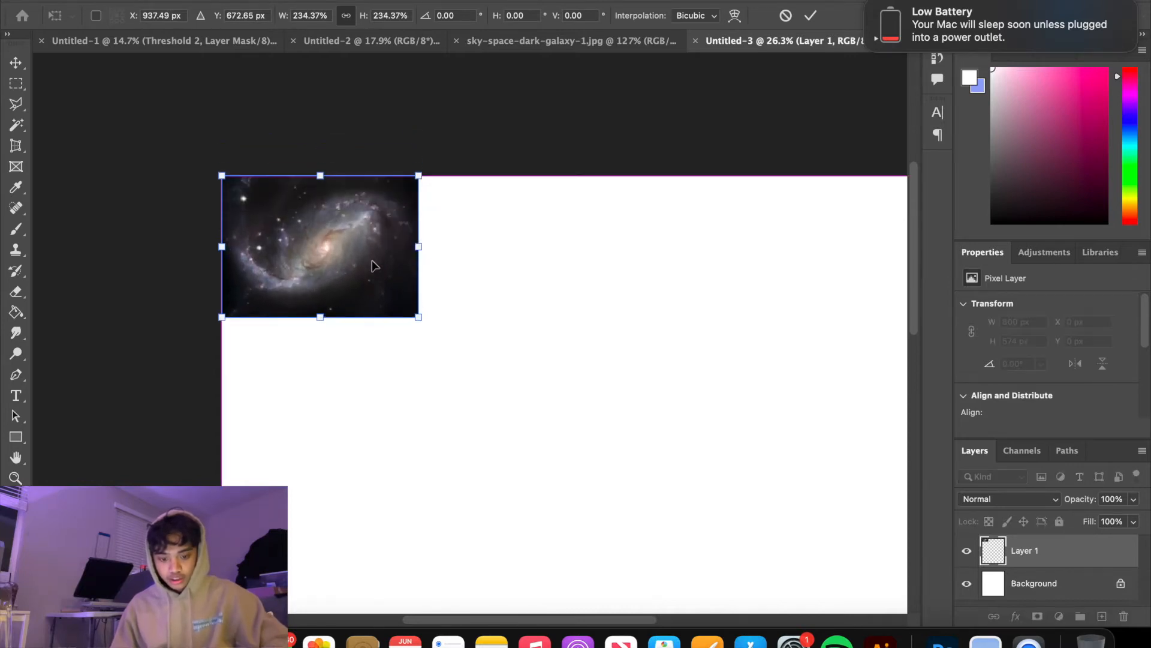
{"action": "key", "text": "Return"}
{"action": "key", "text": "z"}
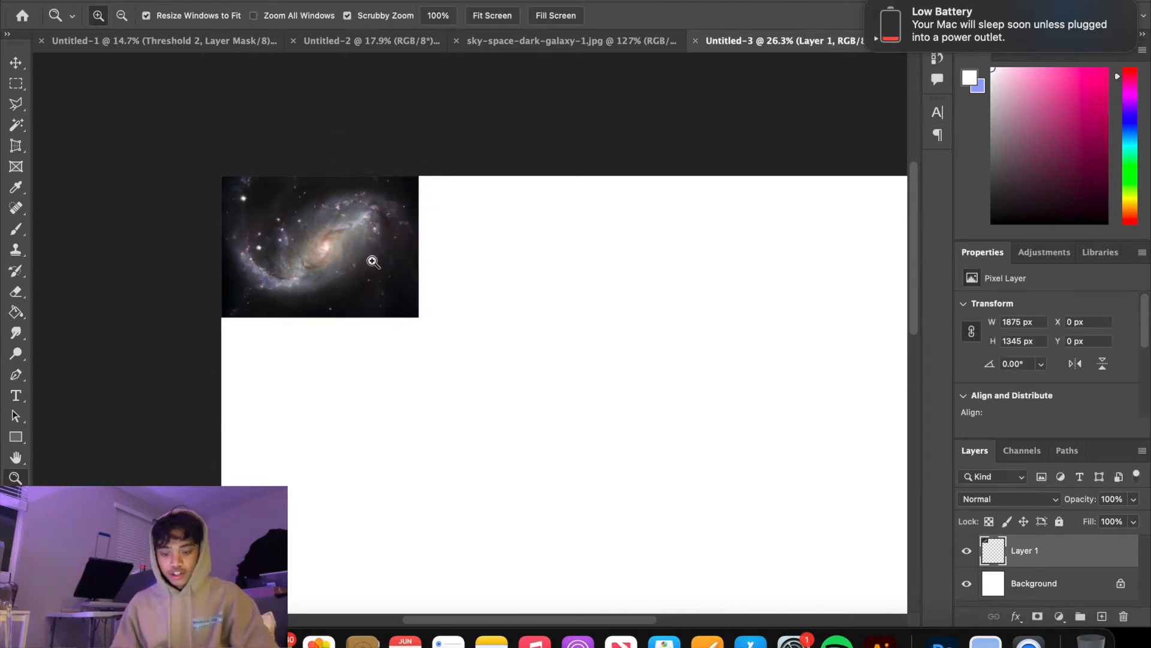
Duplicate the galaxy layer and place the copy flush against the right edge of the original
{"action": "scroll", "coordinate": [373, 262], "scroll_direction": "right", "scroll_amount": 2}
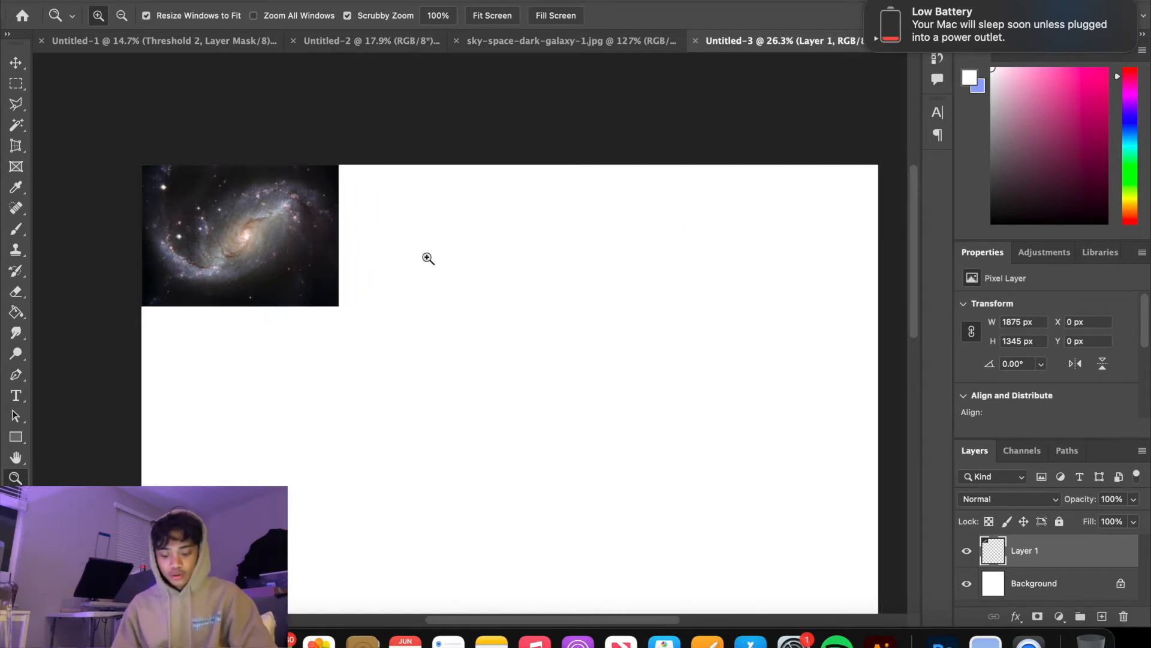
{"action": "key", "text": "super+j"}
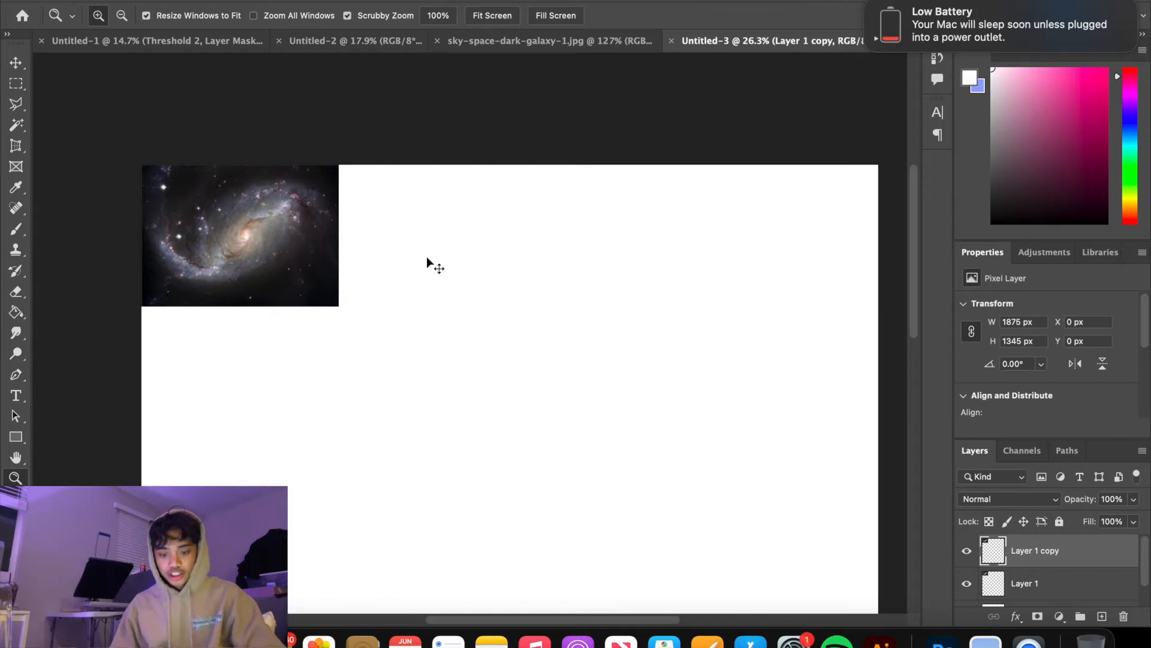
{"action": "key", "text": "super+t"}
{"action": "left_click_drag", "start_coordinate": [310, 246], "coordinate": [493, 244]}
{"action": "key", "text": "Return"}
{"action": "key", "text": "z"}
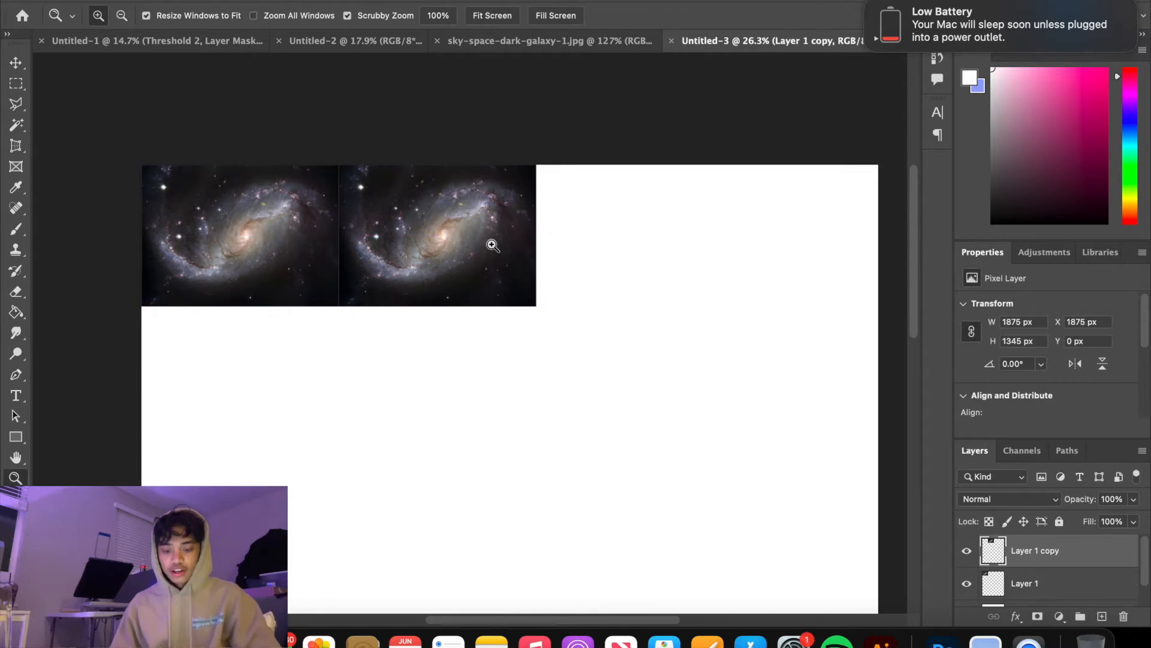
Duplicate the second galaxy tile and place the copy directly beside it as the third tile of the row
{"action": "mouse_move", "coordinate": [387, 268]}
{"action": "left_mouse_down"}
{"action": "mouse_move", "coordinate": [468, 296]}
{"action": "mouse_move", "coordinate": [383, 265]}
{"action": "left_mouse_up"}
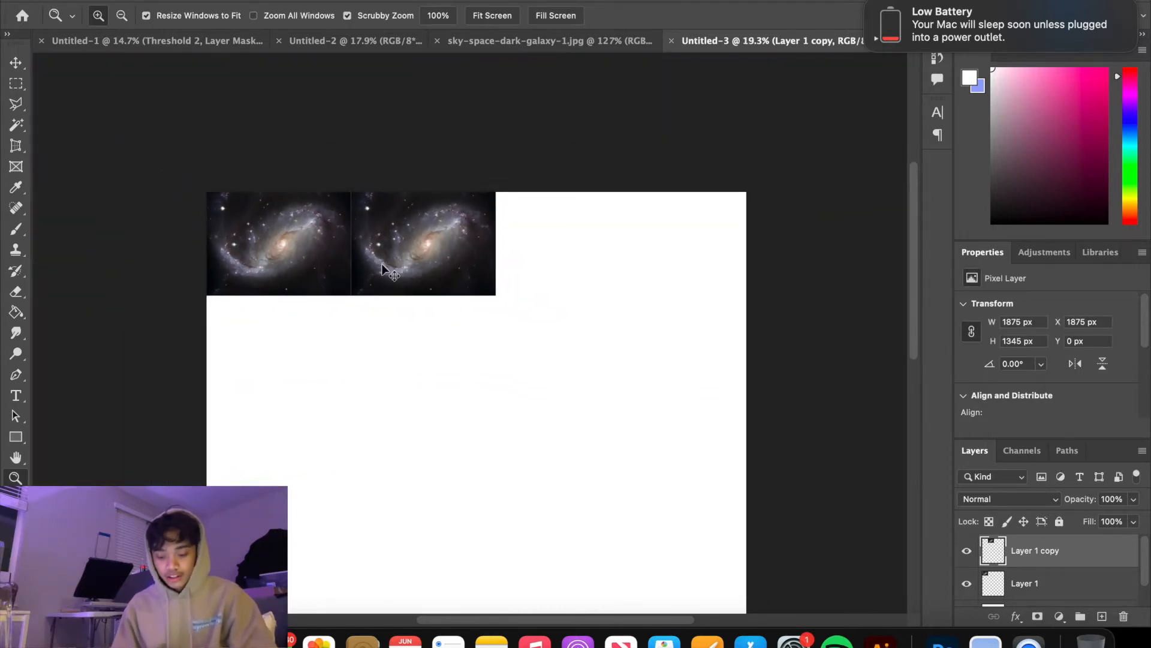
{"action": "key", "text": "super+j"}
{"action": "key", "text": "super+t"}
{"action": "left_click_drag", "start_coordinate": [432, 246], "coordinate": [583, 246]}
{"action": "key", "text": "Return"}
Select all three galaxy layers, scale them together to about 94%, and realign the row with the canvas's top edge
{"action": "scroll", "coordinate": [1046, 566], "scroll_direction": "down", "scroll_amount": 3}
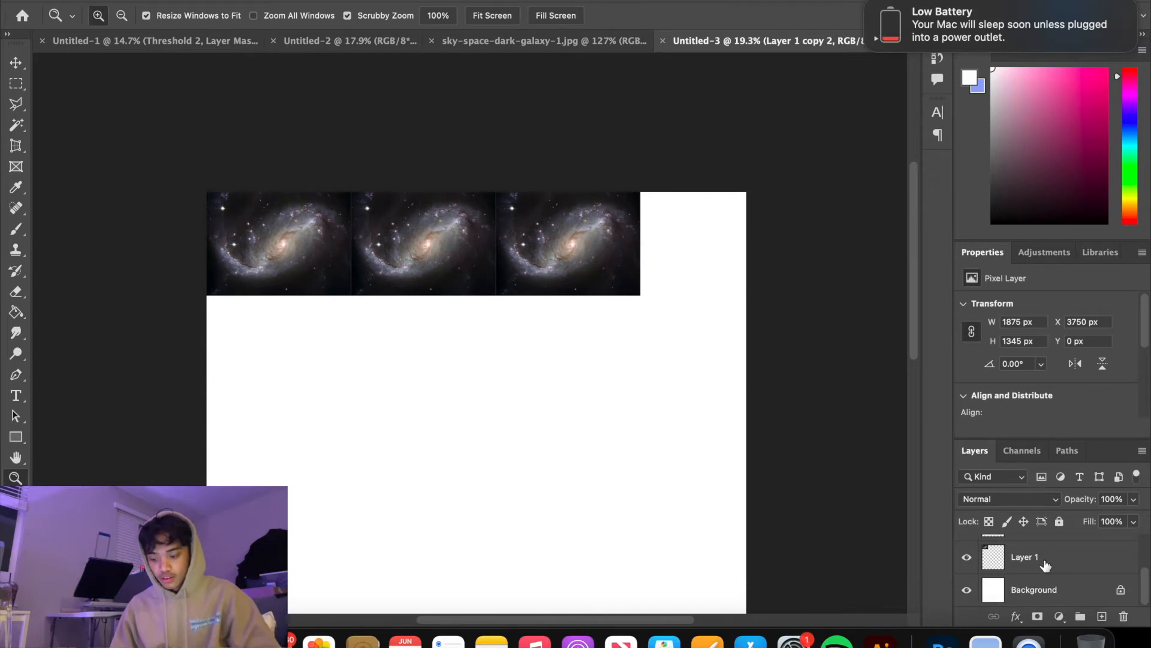
{"action": "left_click", "coordinate": [1046, 565], "text": "shift"}
{"action": "scroll", "coordinate": [1046, 565], "scroll_direction": "up", "scroll_amount": 3}
{"action": "key", "text": "super+t"}
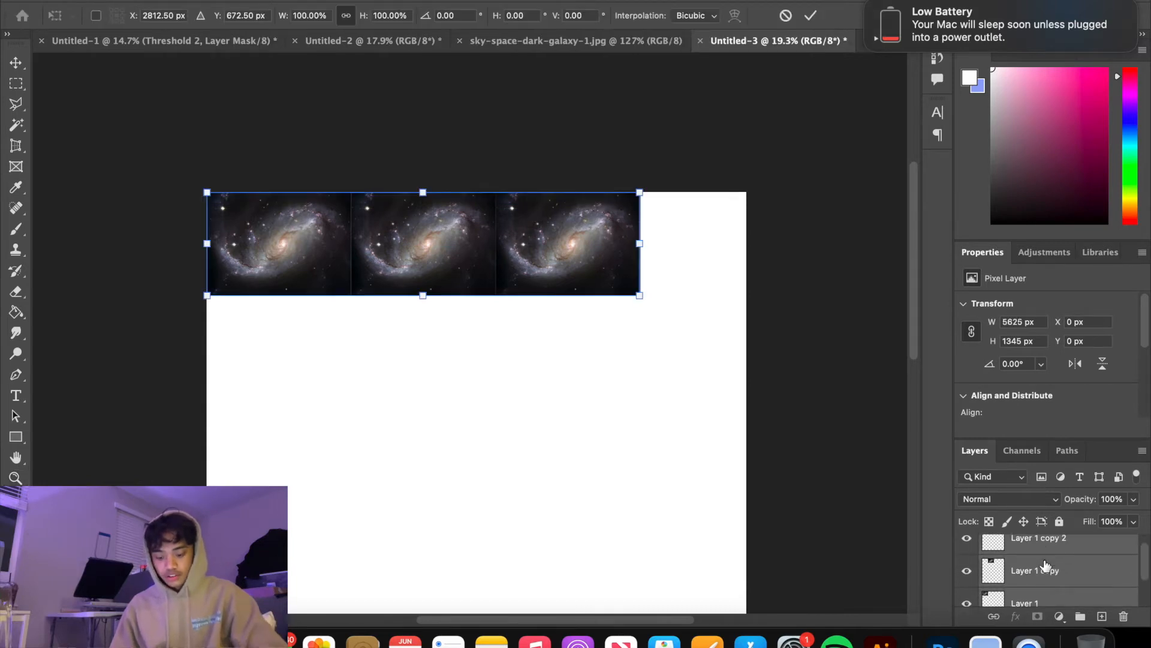
{"action": "left_click_drag", "start_coordinate": [639, 243], "coordinate": [614, 242]}
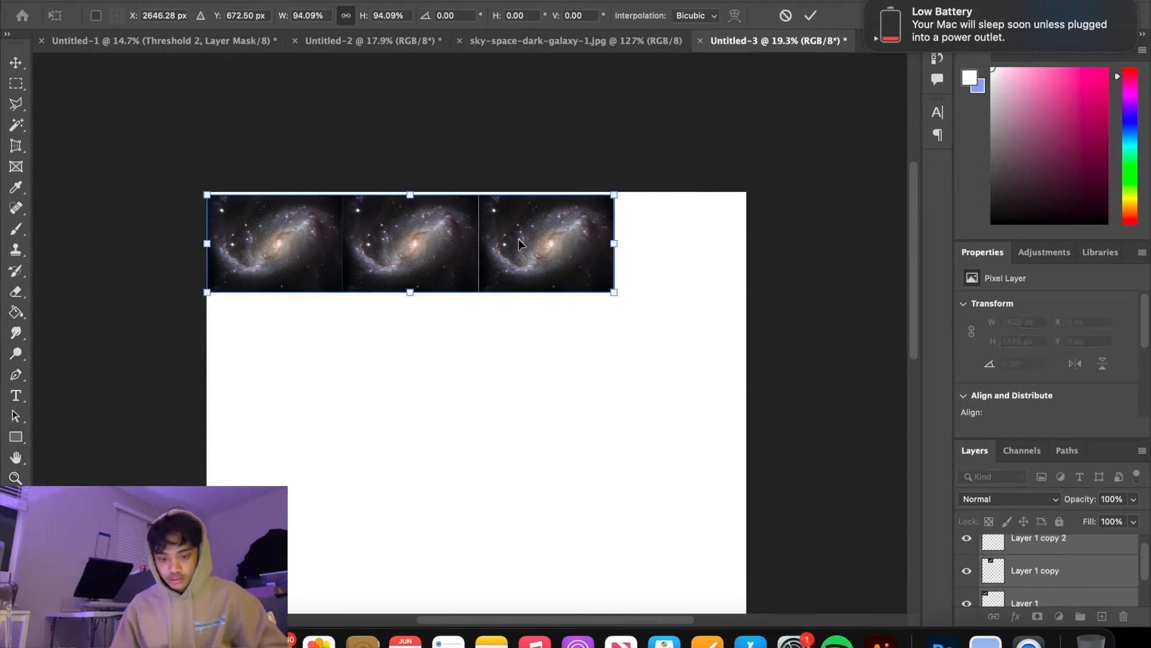
{"action": "left_click_drag", "start_coordinate": [518, 240], "coordinate": [516, 237]}
{"action": "key", "text": "Return"}
{"action": "key", "text": "z"}
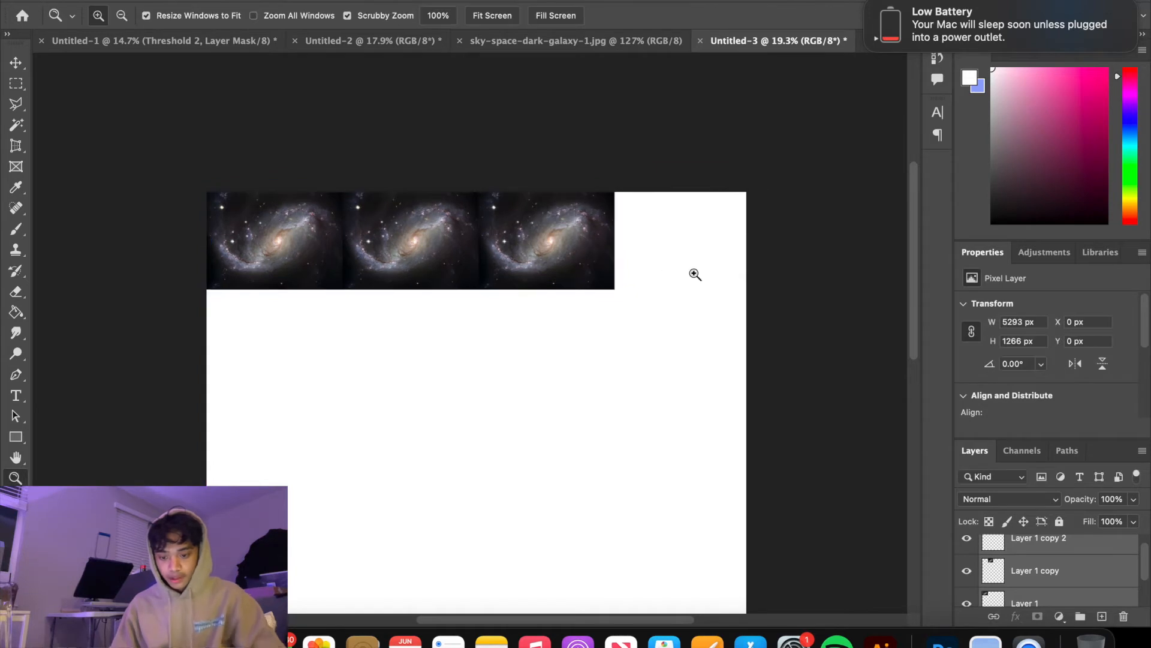
Duplicate the third galaxy tile and place the copy against the canvas's right edge to complete the four-tile row
{"action": "scroll", "coordinate": [1038, 572], "scroll_direction": "up", "scroll_amount": 1}
{"action": "left_click", "coordinate": [1053, 552]}
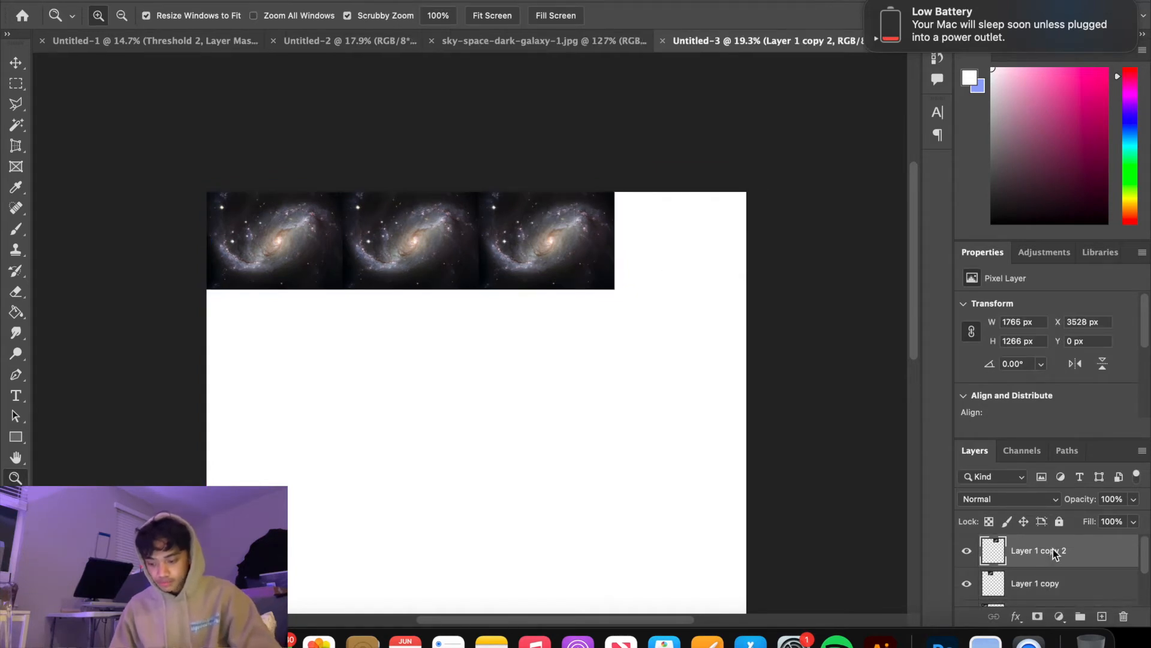
{"action": "key", "text": "super+v"}
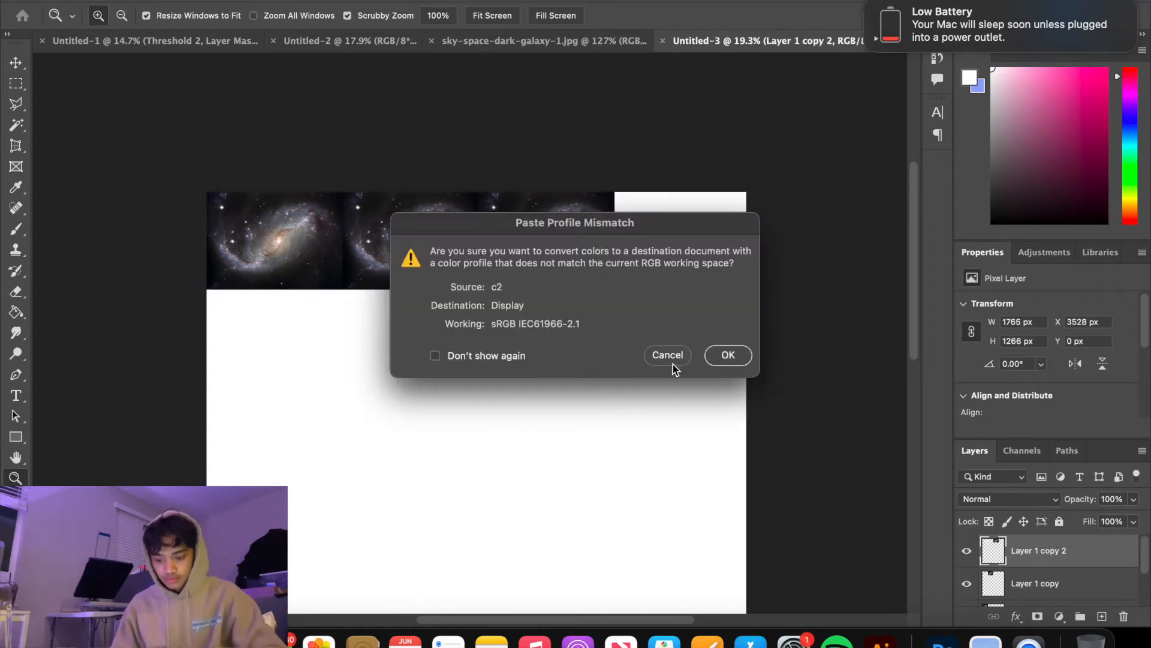
{"action": "left_click", "coordinate": [672, 357]}
{"action": "key", "text": "super+t"}
{"action": "left_click_drag", "start_coordinate": [567, 217], "coordinate": [700, 219]}
{"action": "key", "text": "Return"}
{"action": "key", "text": "z"}
Select the four galaxy tile layers and merge them into a single row layer
{"action": "scroll", "coordinate": [1020, 586], "scroll_direction": "down", "scroll_amount": 3}
{"action": "scroll", "coordinate": [1021, 591], "scroll_direction": "down", "scroll_amount": 1}
{"action": "left_click", "coordinate": [1053, 563], "text": "shift"}
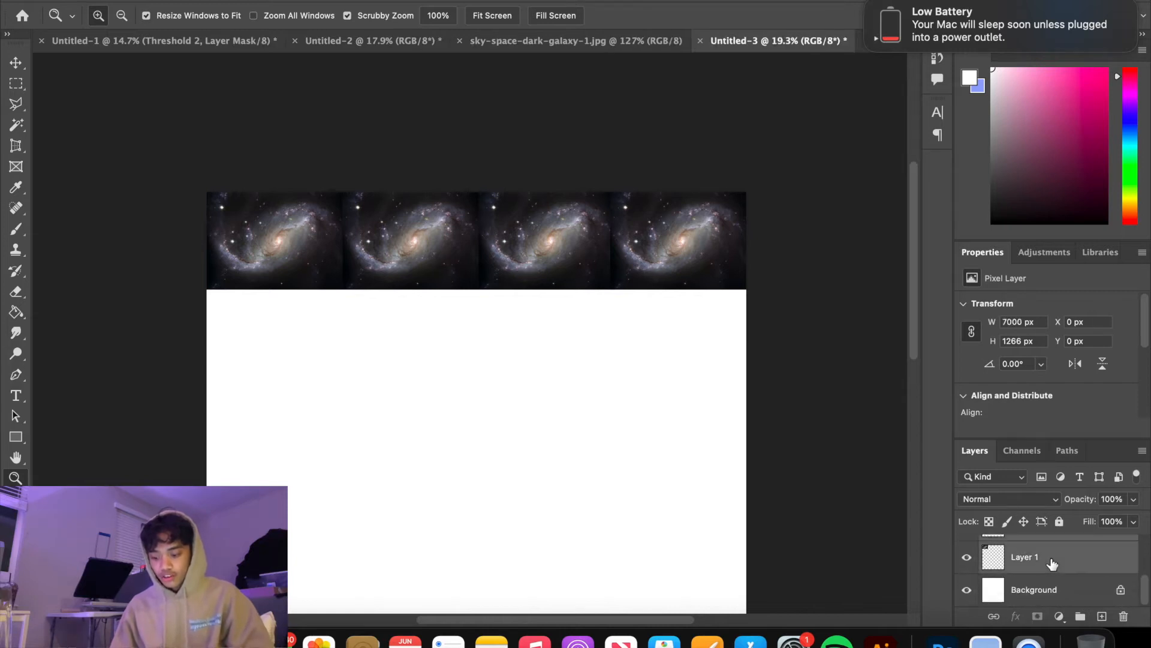
{"action": "key", "text": "super+e"}
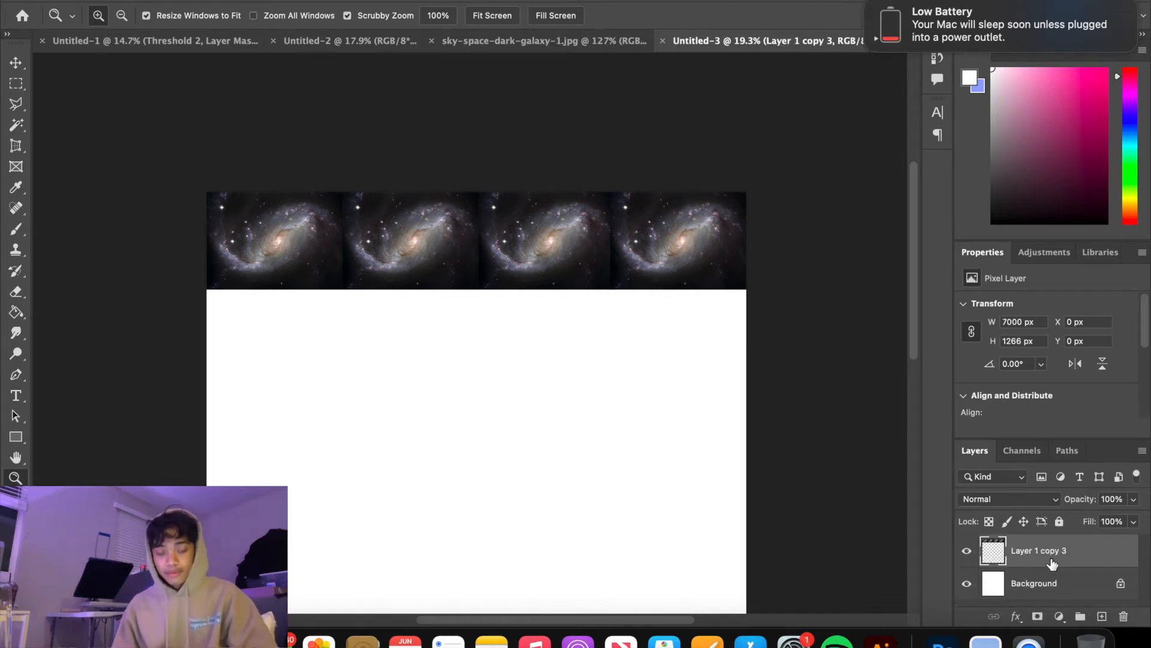
Duplicate the merged galaxy row and place the copy directly beneath the first row
{"action": "key", "text": "super+j"}
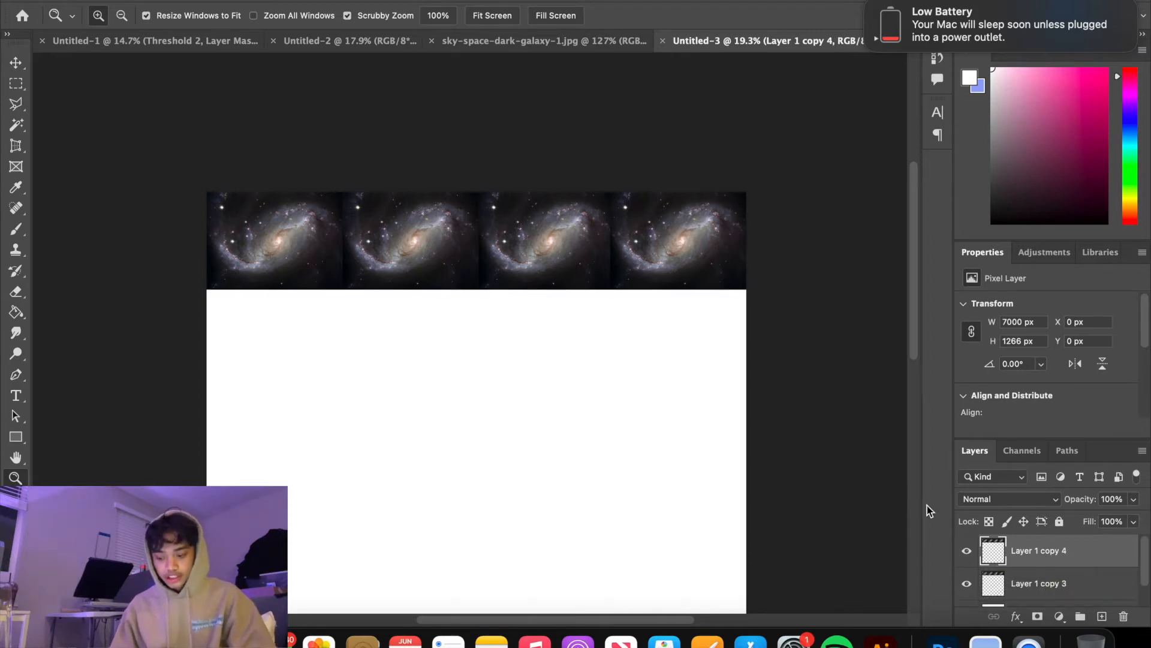
{"action": "key", "text": "super+t"}
{"action": "left_click_drag", "start_coordinate": [637, 279], "coordinate": [634, 370]}
{"action": "key", "text": "Return"}
{"action": "key", "text": "z"}
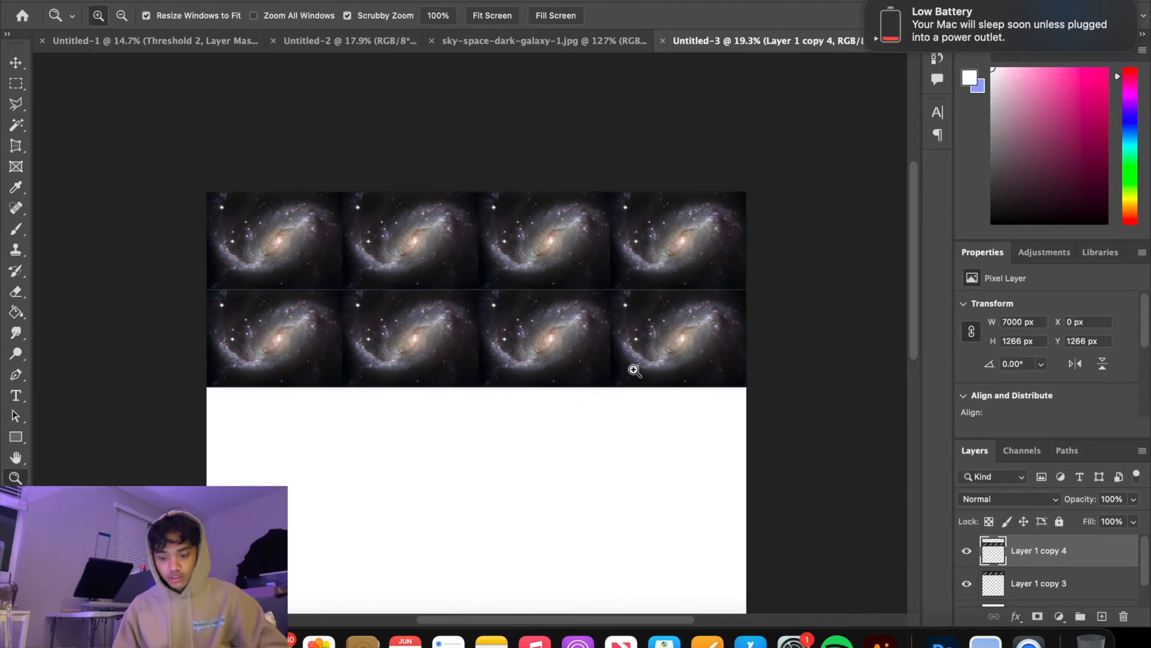
Duplicate the second galaxy row and snap the copy directly beneath it as the third row
{"action": "key", "text": "super+j"}
{"action": "scroll", "coordinate": [635, 370], "scroll_direction": "down", "scroll_amount": 5}
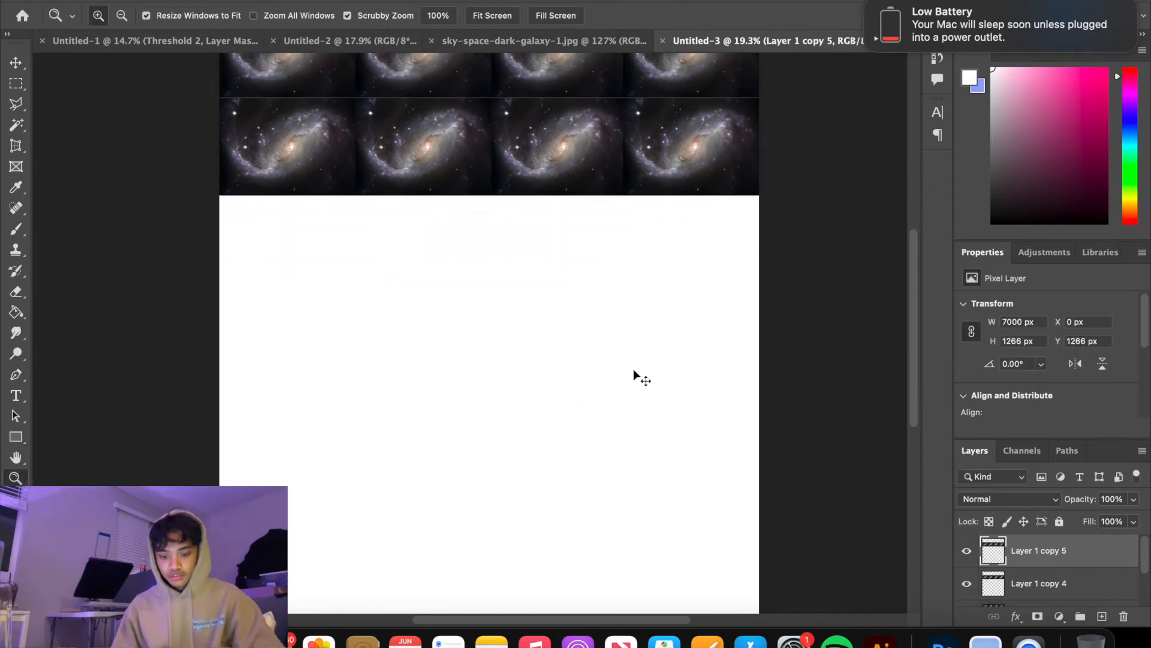
{"action": "key", "text": "super+t"}
{"action": "left_click_drag", "start_coordinate": [588, 189], "coordinate": [589, 289]}
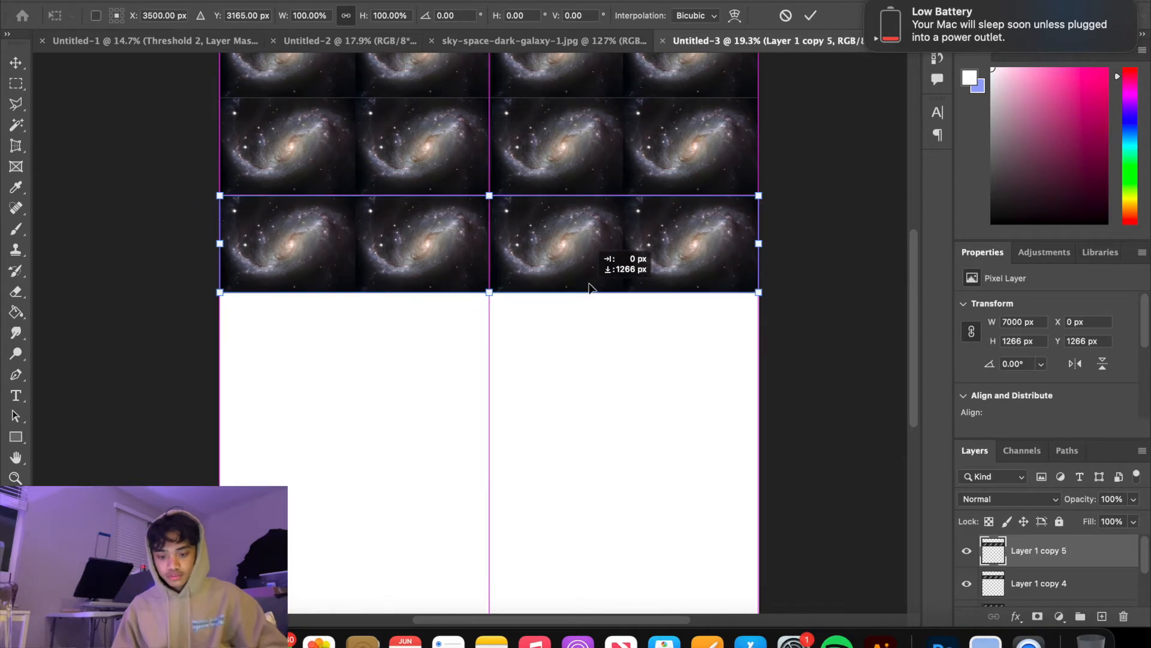
{"action": "key", "text": "Return"}
{"action": "key", "text": "z"}
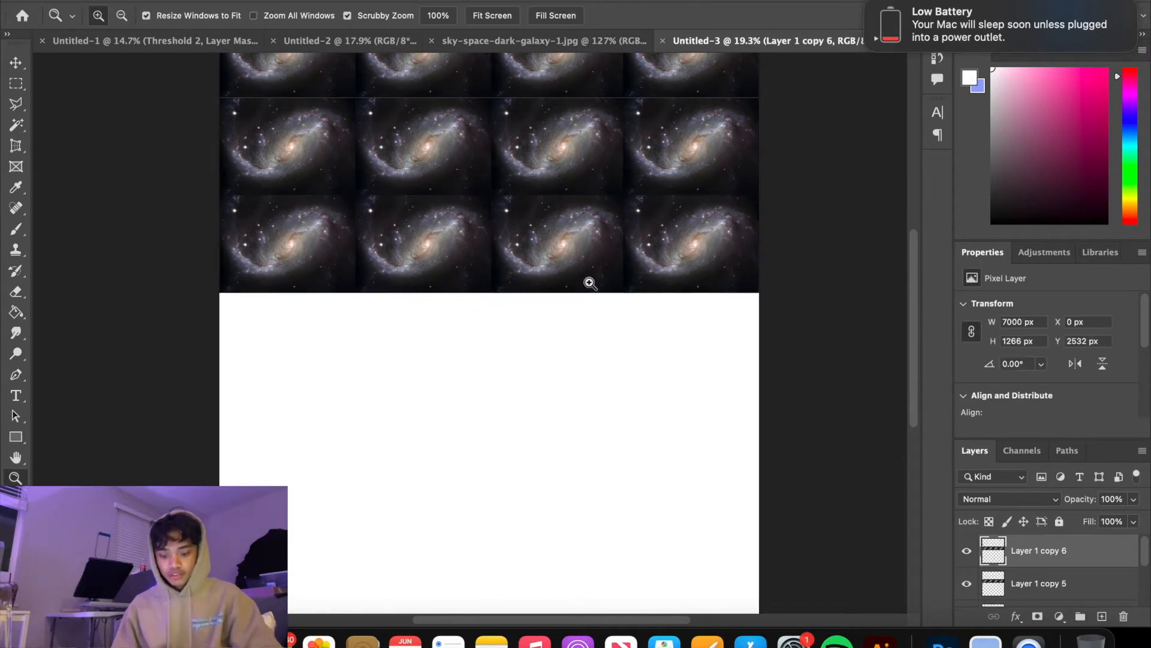
Duplicate the third galaxy row and place the copy directly below it as the fourth row
{"action": "key", "text": "super+j"}
{"action": "key", "text": "super+t"}
{"action": "left_click_drag", "start_coordinate": [588, 269], "coordinate": [587, 360]}
{"action": "key", "text": "Return"}
{"action": "key", "text": "z"}
Duplicate the fourth galaxy row and place the copy directly below it as the fifth row
{"action": "key", "text": "super+j"}
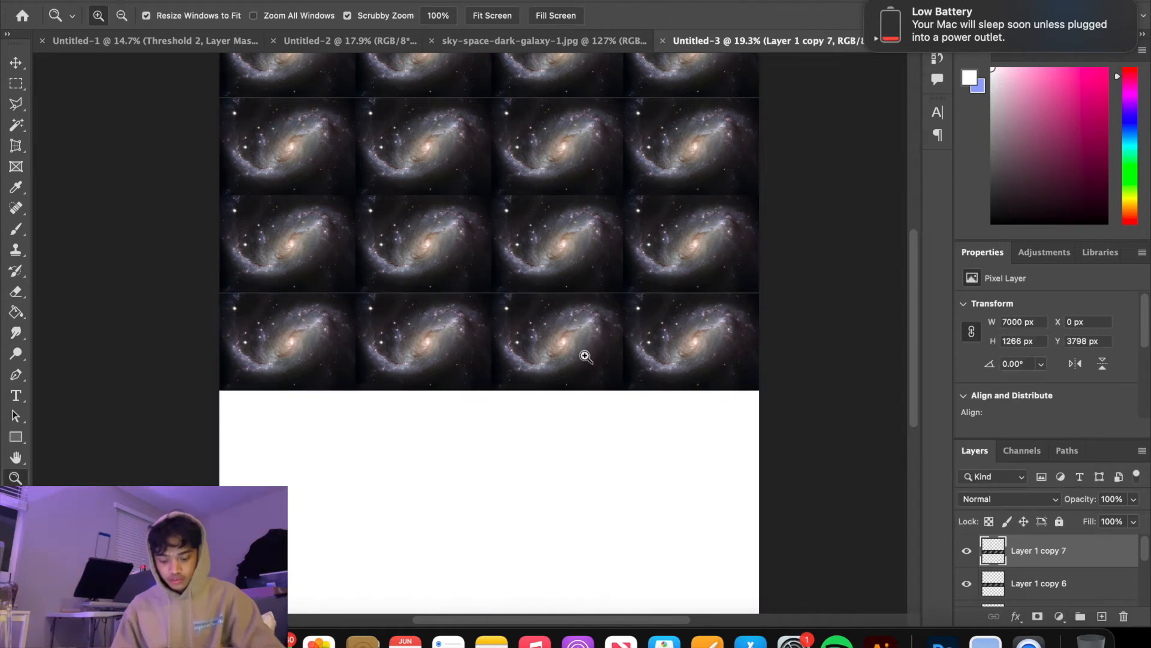
{"action": "key", "text": "super+t"}
{"action": "left_click_drag", "start_coordinate": [549, 336], "coordinate": [553, 433]}
{"action": "key", "text": "Return"}
{"action": "key", "text": "z"}
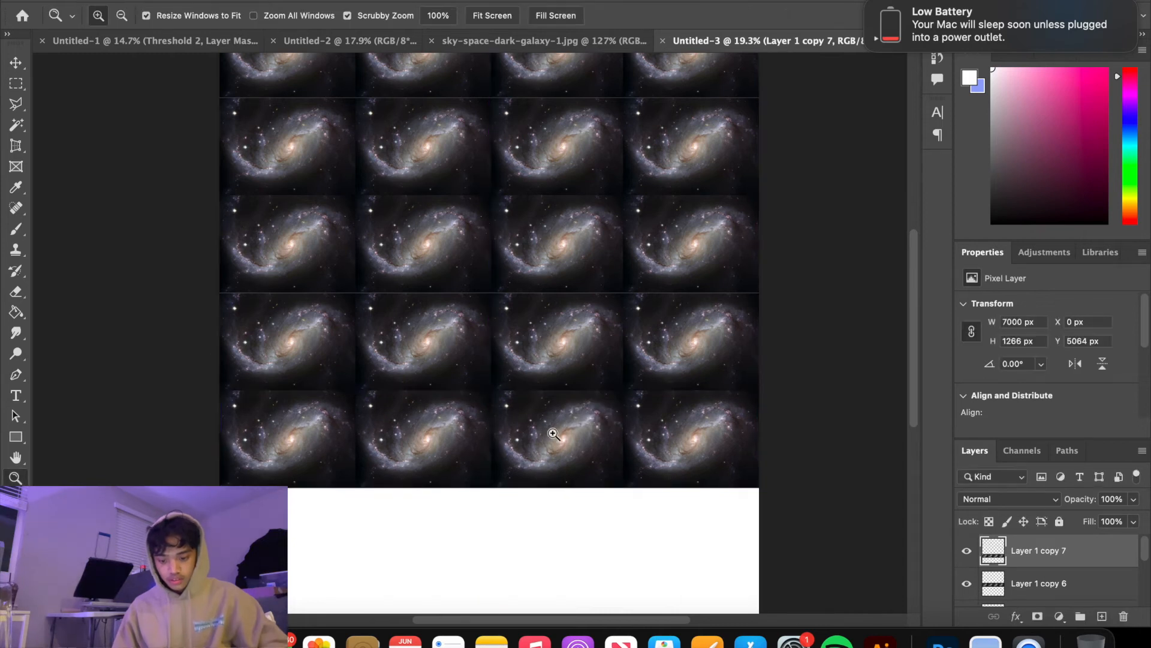
Duplicate the fifth galaxy row and place the copy directly below it as the sixth row
{"action": "key", "text": "super+j"}
{"action": "key", "text": "super+t"}
{"action": "left_click_drag", "start_coordinate": [555, 339], "coordinate": [553, 439]}
{"action": "key", "text": "Return"}
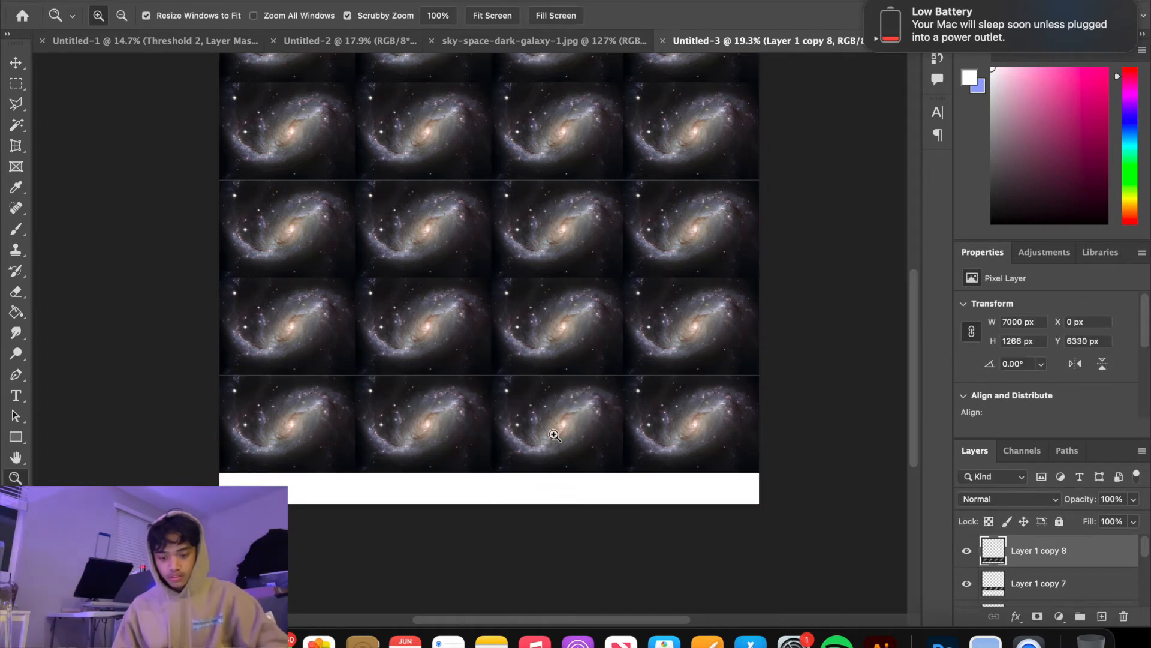
Scale all the galaxy row layers together to 105.32% so they fill the canvas height, and merge them into one layer
{"action": "scroll", "coordinate": [553, 435], "scroll_direction": "up", "scroll_amount": 2}
{"action": "scroll", "coordinate": [1030, 572], "scroll_direction": "down", "scroll_amount": 5}
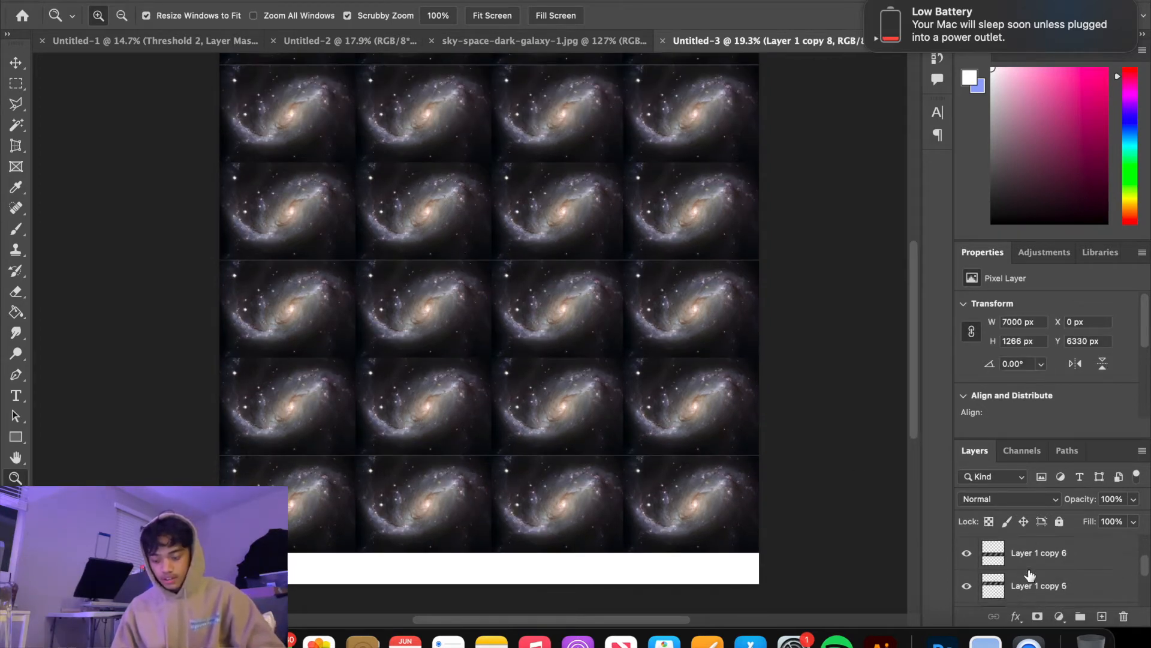
{"action": "left_click", "coordinate": [1033, 568], "text": "shift"}
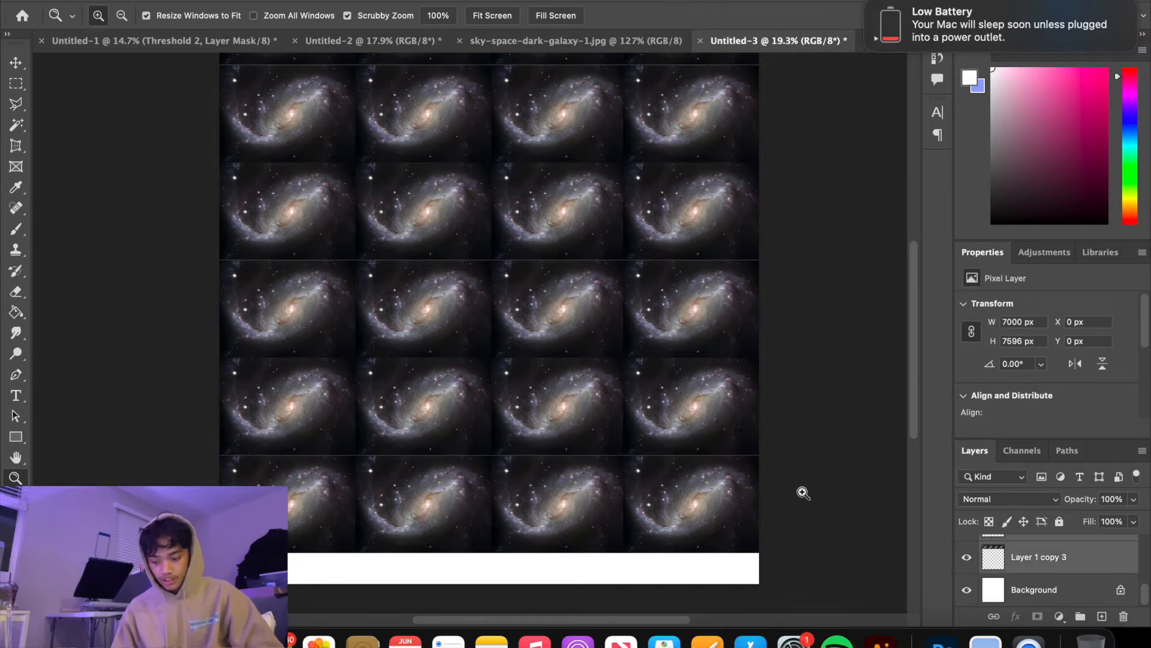
{"action": "left_click_drag", "start_coordinate": [751, 495], "coordinate": [705, 462]}
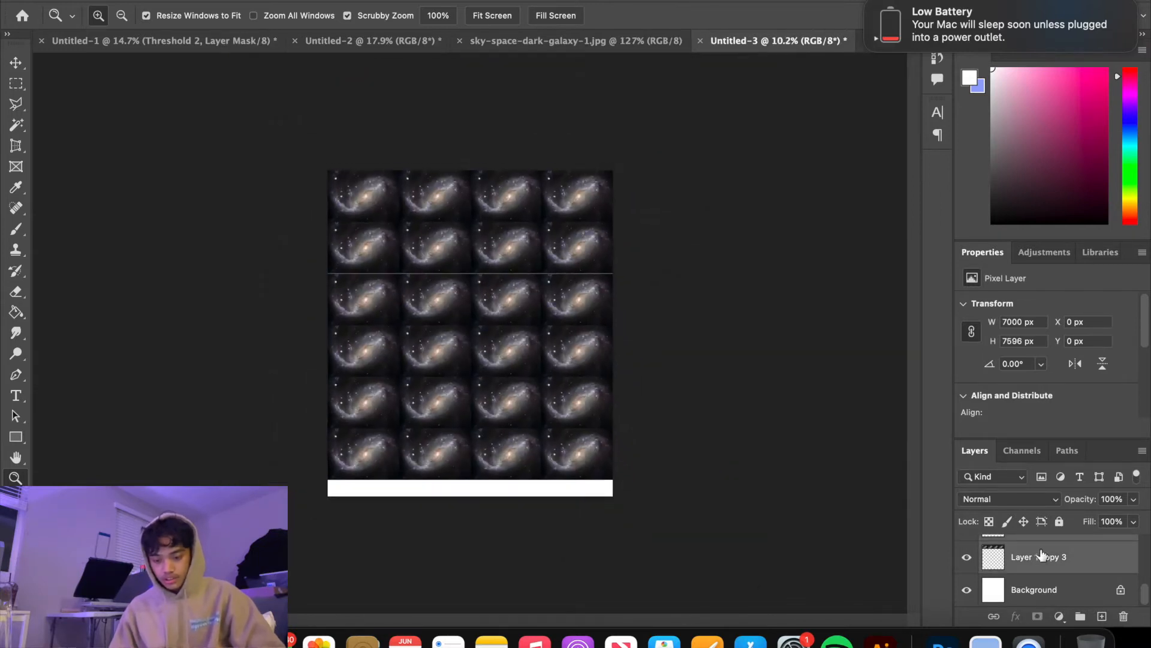
{"action": "key", "text": "super+t"}
{"action": "left_click_drag", "start_coordinate": [471, 476], "coordinate": [470, 496]}
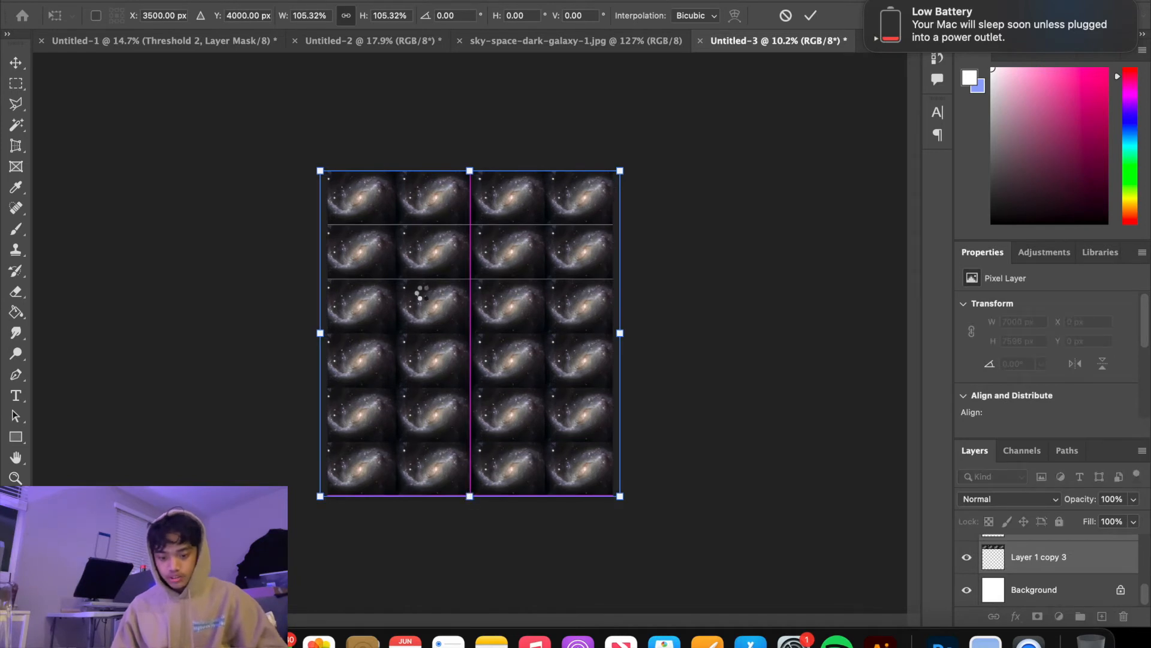
{"action": "key", "text": "z"}
{"action": "scroll", "coordinate": [1007, 578], "scroll_direction": "up", "scroll_amount": 5}
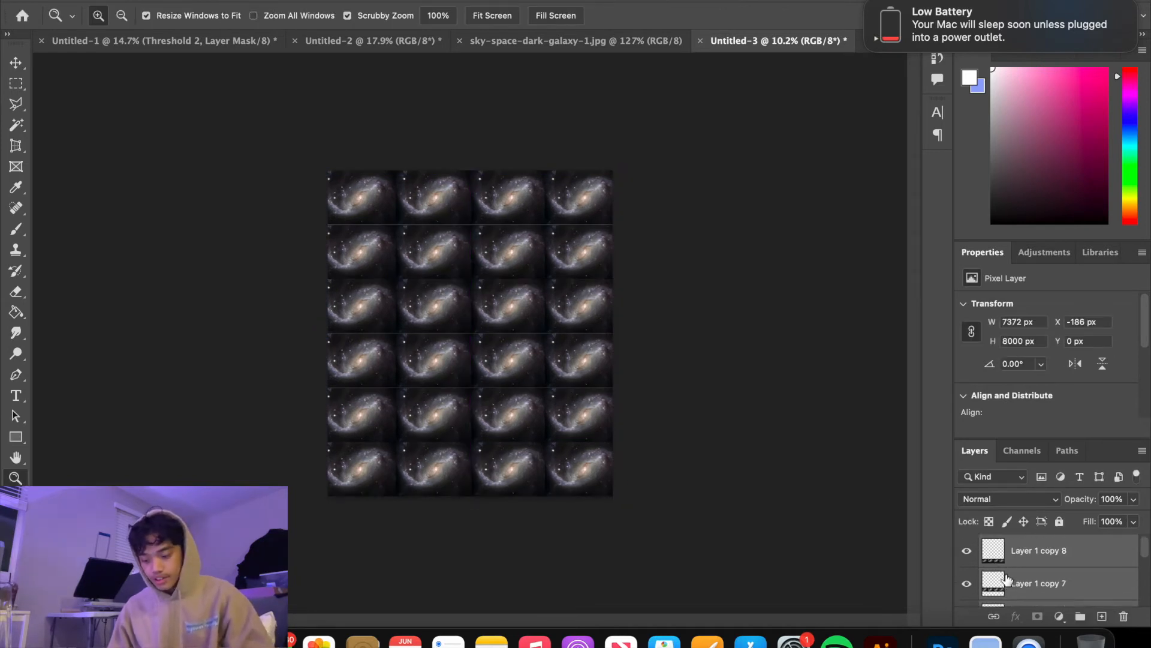
{"action": "key", "text": "super+e"}
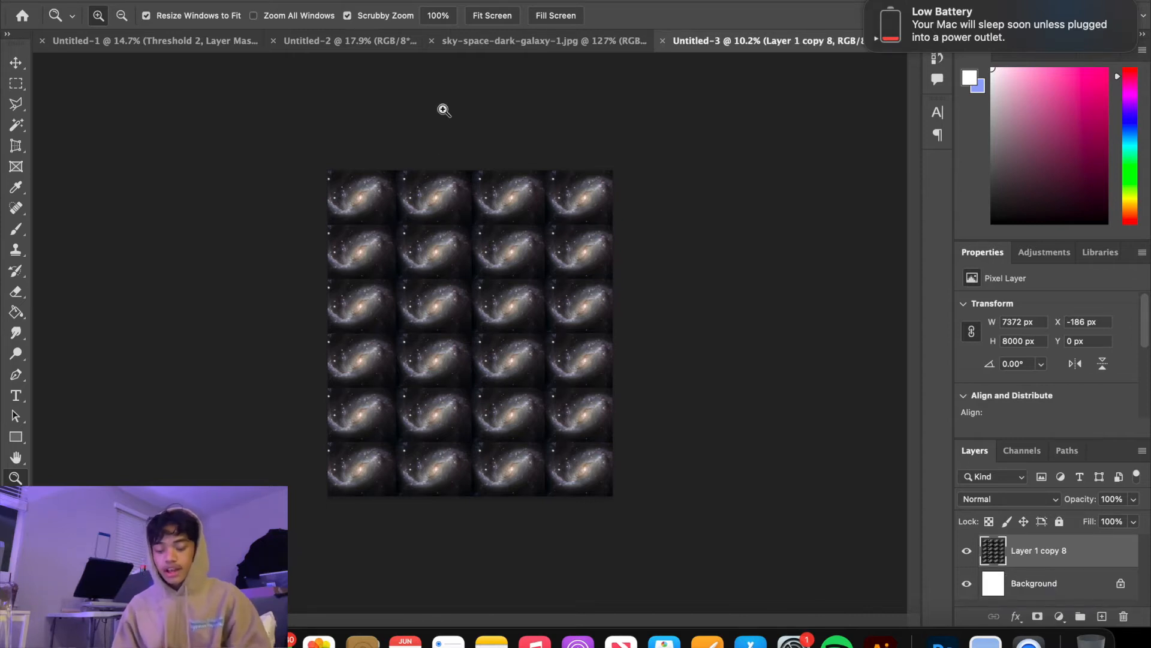
Start the Camera Raw Filter on the merged galaxy layer and set Grain to 30
{"action": "left_click", "coordinate": [367, 1]}
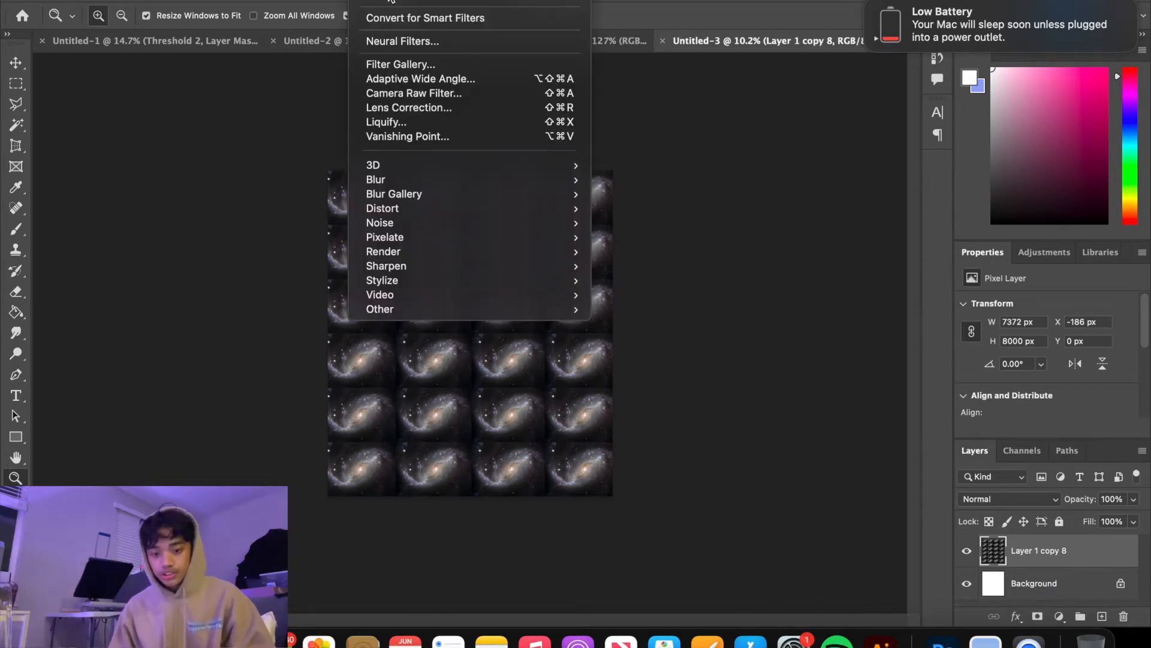
{"action": "left_click", "coordinate": [397, 96]}
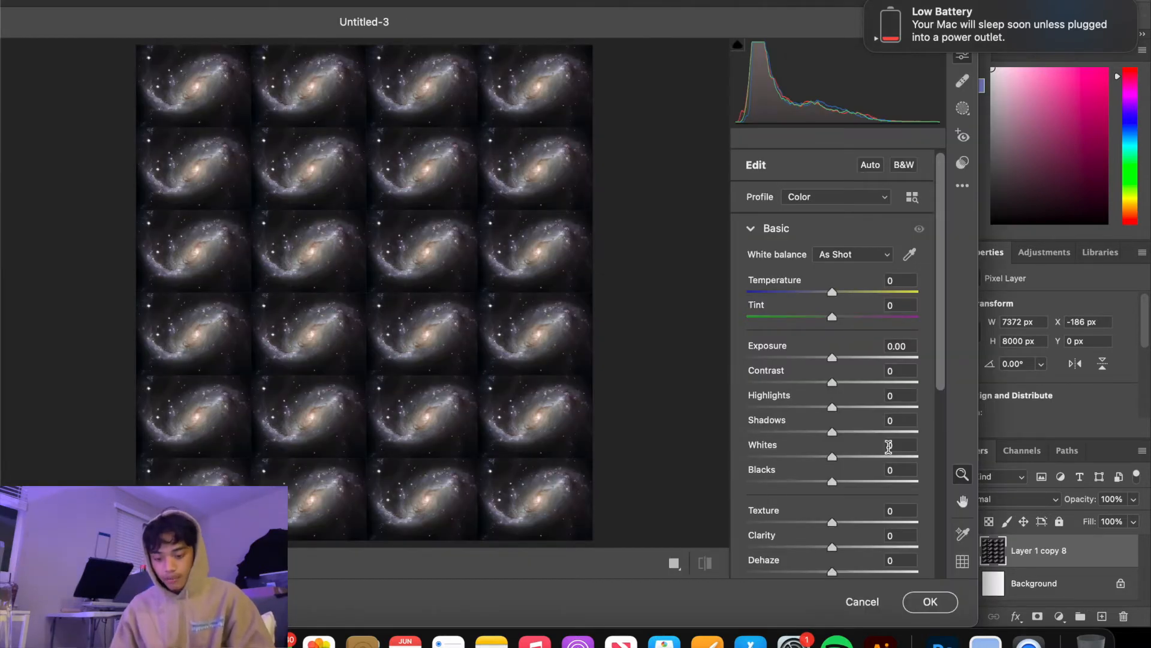
{"action": "scroll", "coordinate": [865, 468], "scroll_direction": "down", "scroll_amount": 5}
{"action": "left_click", "coordinate": [754, 533]}
{"action": "left_click_drag", "start_coordinate": [748, 491], "coordinate": [797, 492]}
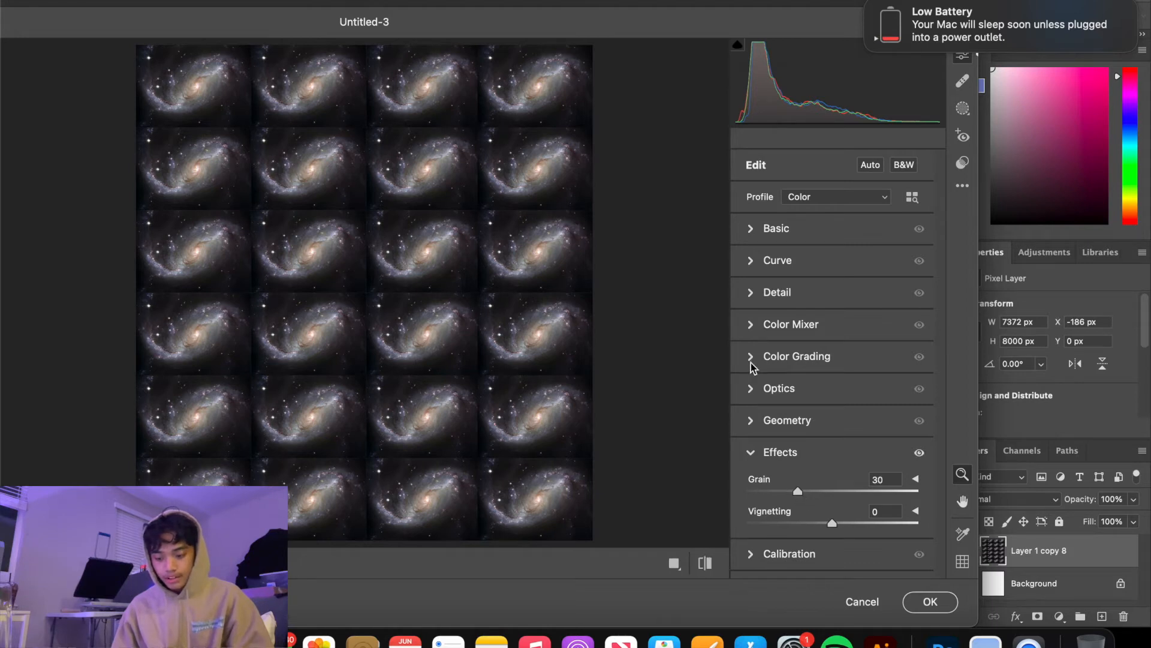
Set the Camera Raw detail values to Noise Reduction 100, Color Noise Reduction 100 and Sharpening 54
{"action": "left_click", "coordinate": [752, 293]}
{"action": "left_click_drag", "start_coordinate": [750, 362], "coordinate": [930, 364]}
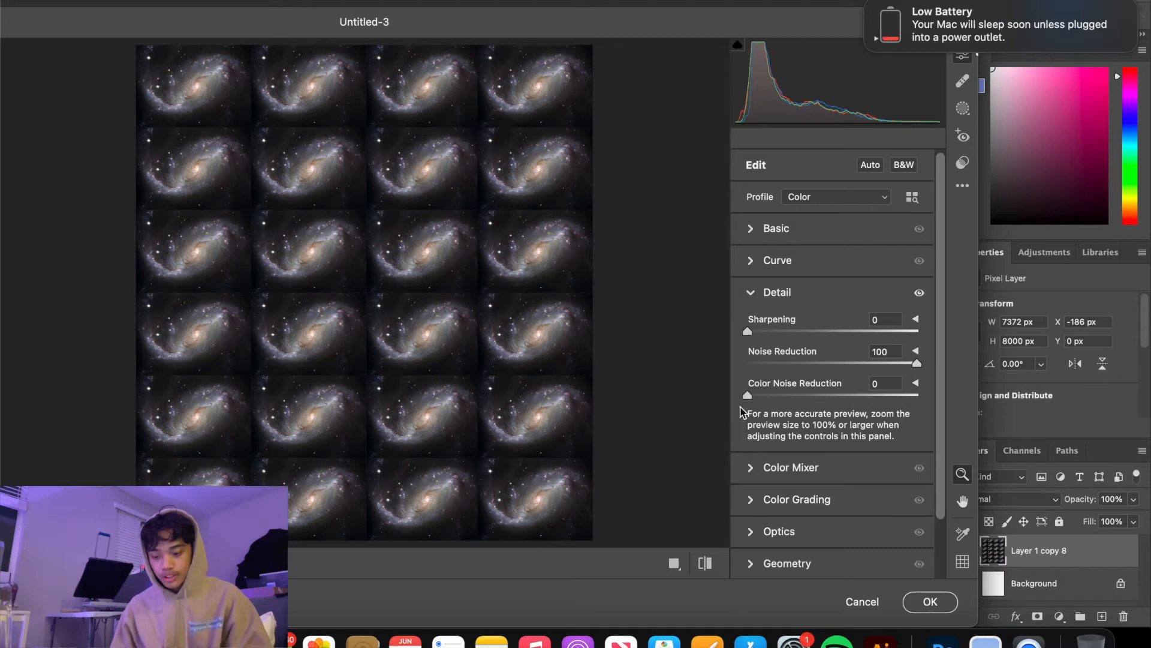
{"action": "left_click_drag", "start_coordinate": [748, 396], "coordinate": [948, 403]}
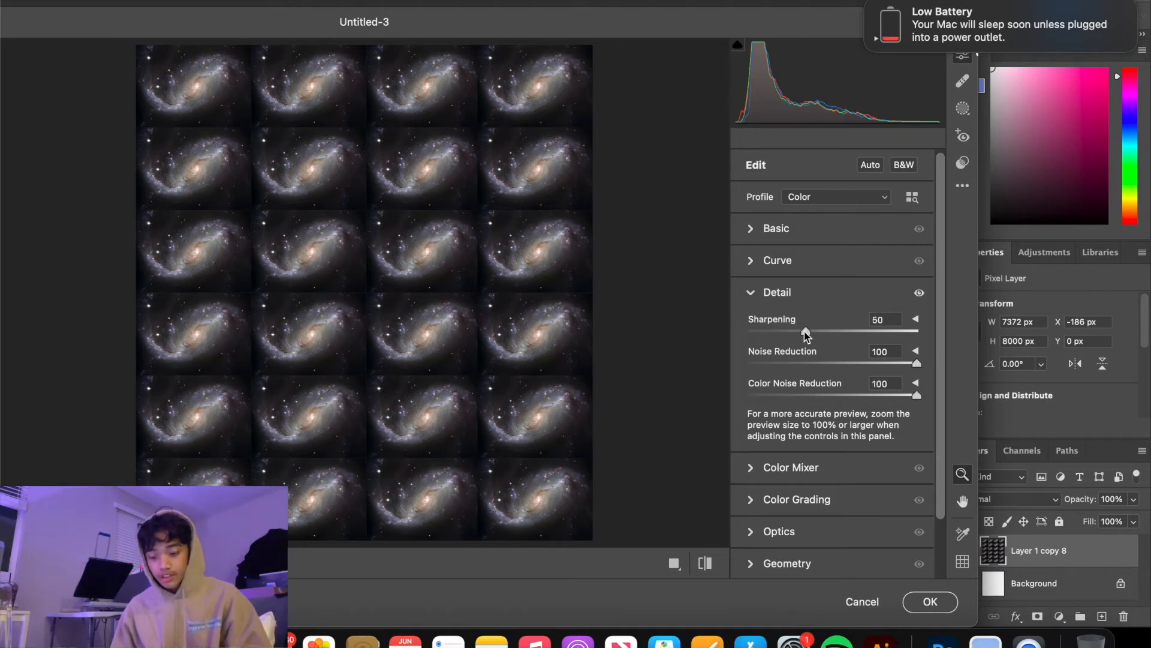
{"action": "mouse_move", "coordinate": [807, 334]}
{"action": "left_mouse_down"}
{"action": "mouse_move", "coordinate": [794, 334]}
{"action": "mouse_move", "coordinate": [809, 333]}
{"action": "left_mouse_up"}
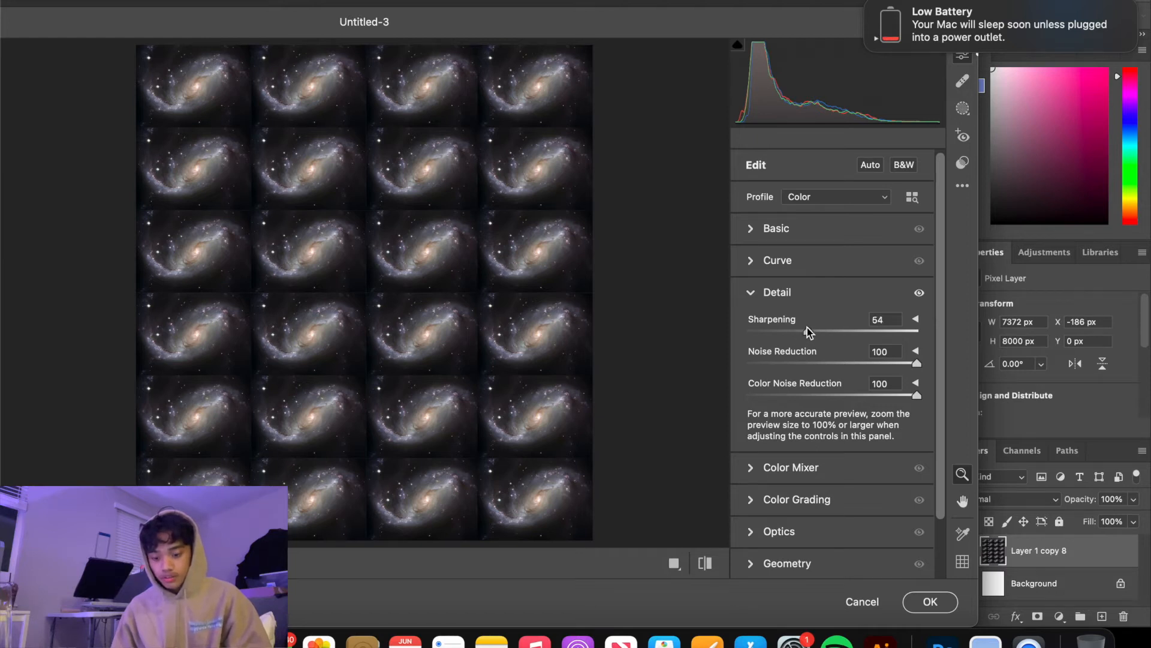
Set Texture to -6 and Clarity to +17, and apply the Camera Raw Filter
{"action": "left_click", "coordinate": [750, 231]}
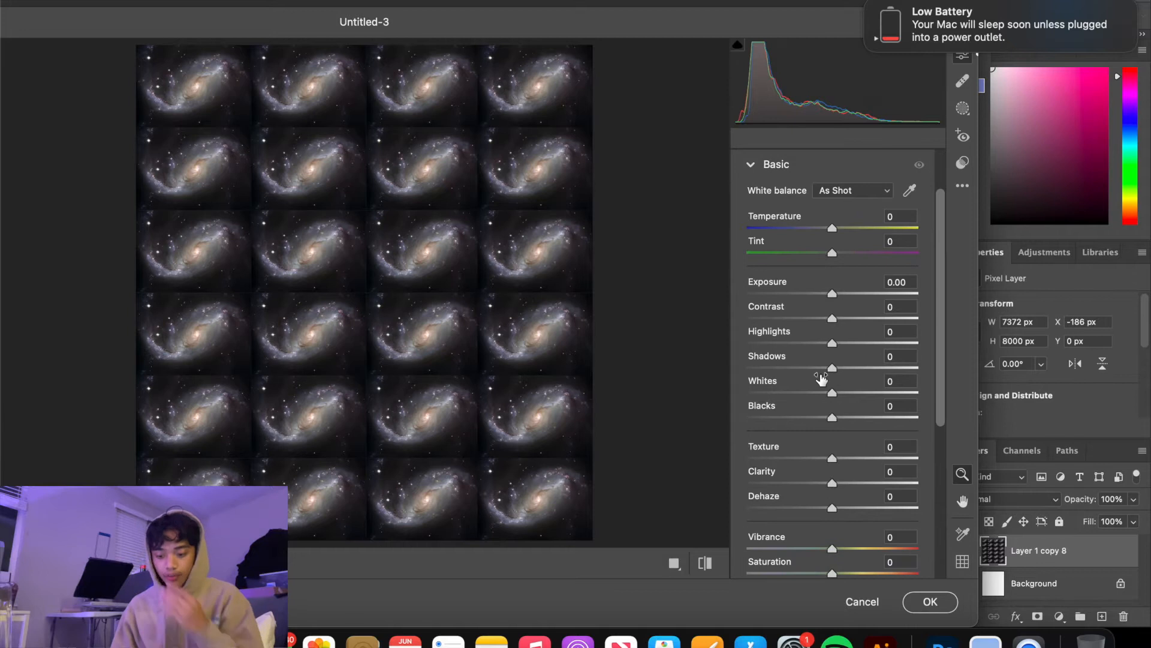
{"action": "left_click_drag", "start_coordinate": [833, 481], "coordinate": [824, 458]}
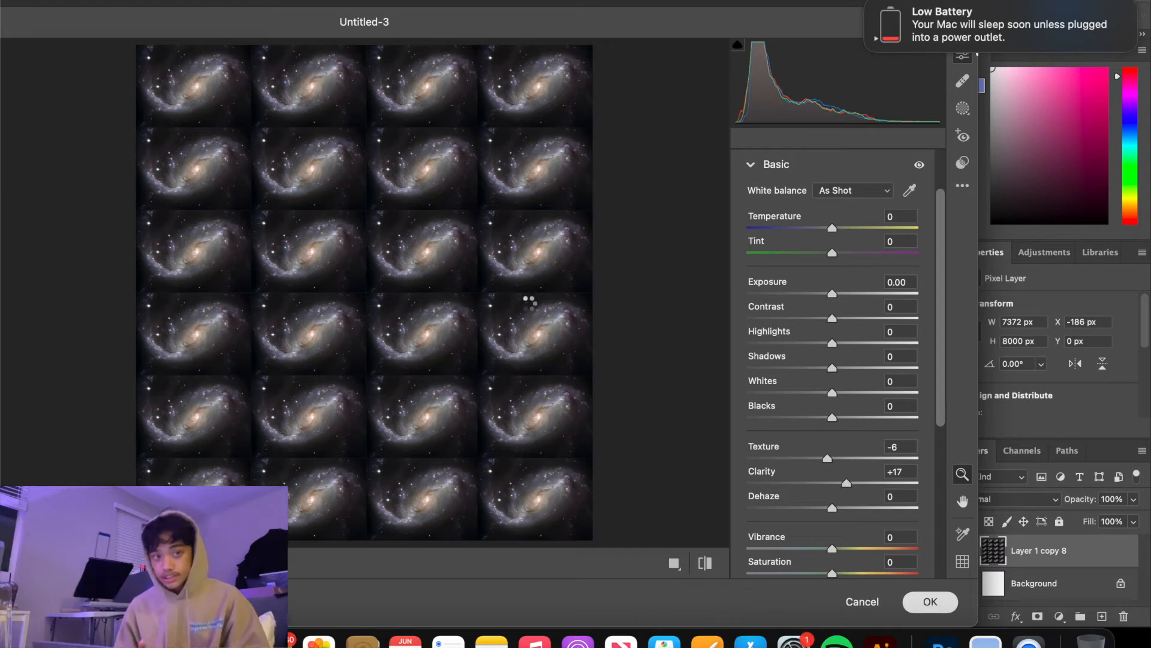
{"action": "key", "text": "Return"}
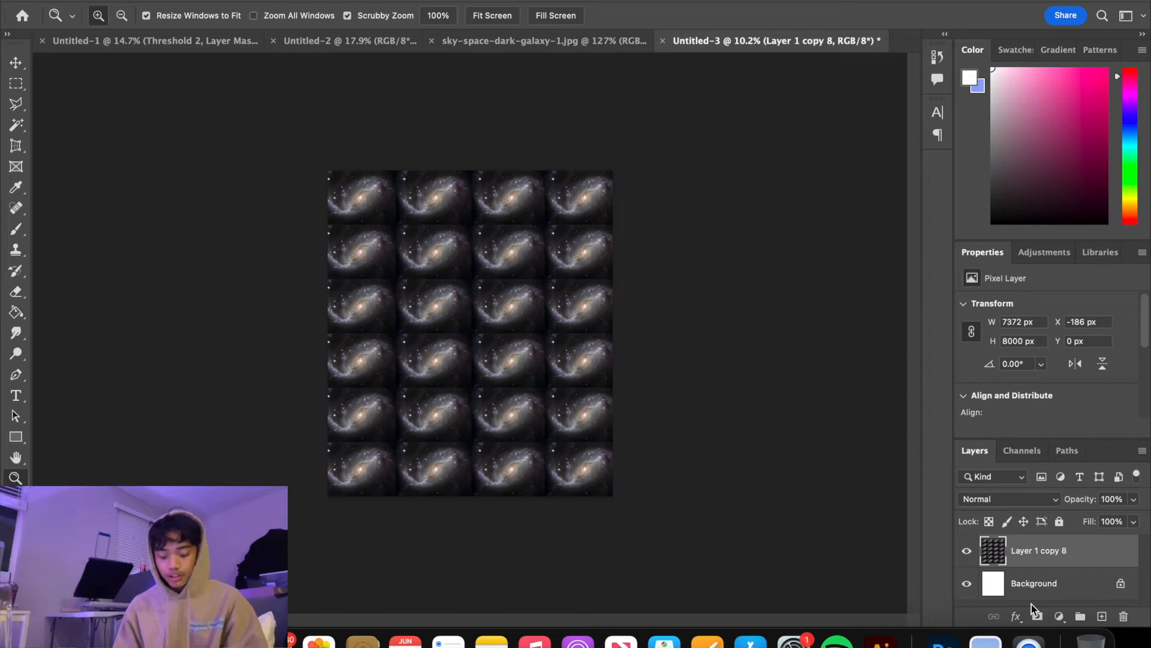
Duplicate the galaxy grid layer and apply a Radial Blur of amount 17 with Spin method and Good quality to the copy
{"action": "key", "text": "super+j"}
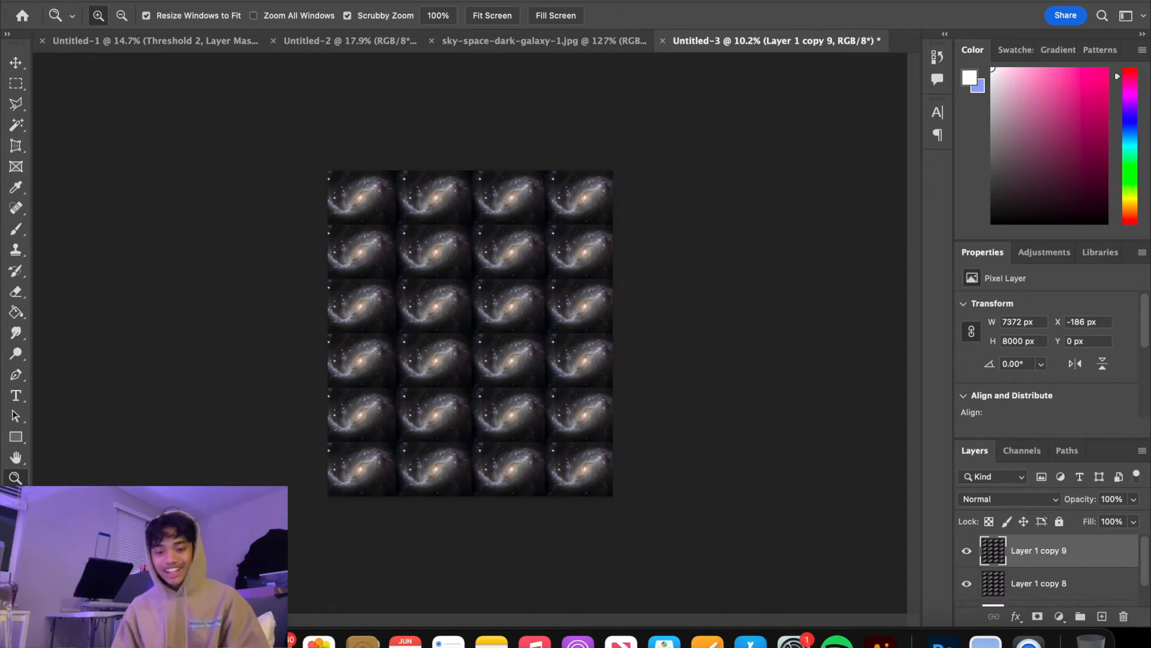
{"action": "left_click", "coordinate": [365, 1]}
{"action": "mouse_move", "coordinate": [418, 185]}
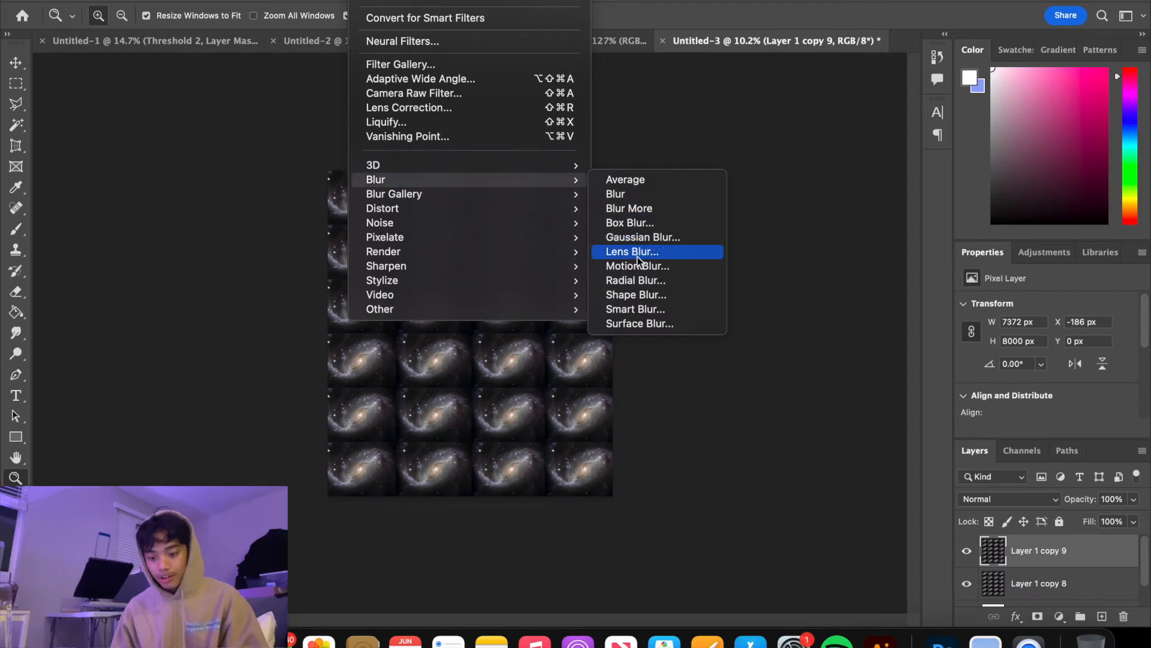
{"action": "left_click", "coordinate": [643, 287]}
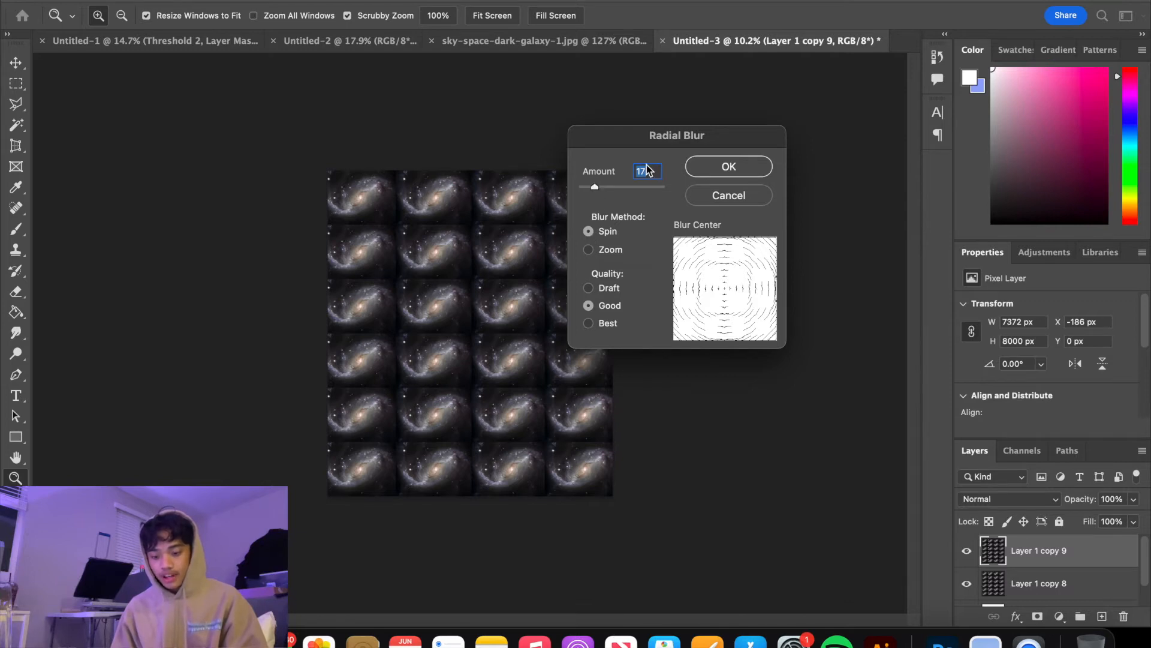
{"action": "left_click", "coordinate": [723, 172]}
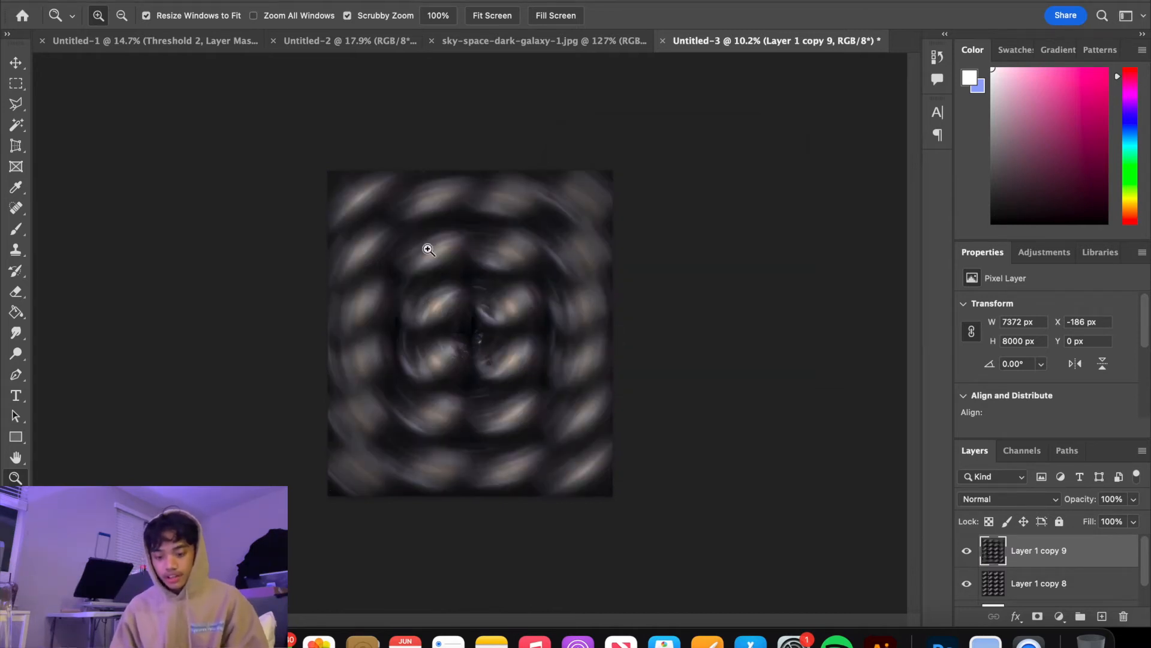
Lower the blurred galaxy layer's opacity to 66%
{"action": "scroll", "coordinate": [395, 341], "scroll_direction": "up", "scroll_amount": 1}
{"action": "mouse_move", "coordinate": [395, 340]}
{"action": "left_mouse_down"}
{"action": "mouse_move", "coordinate": [466, 378]}
{"action": "mouse_move", "coordinate": [376, 337]}
{"action": "mouse_move", "coordinate": [392, 339]}
{"action": "left_mouse_up"}
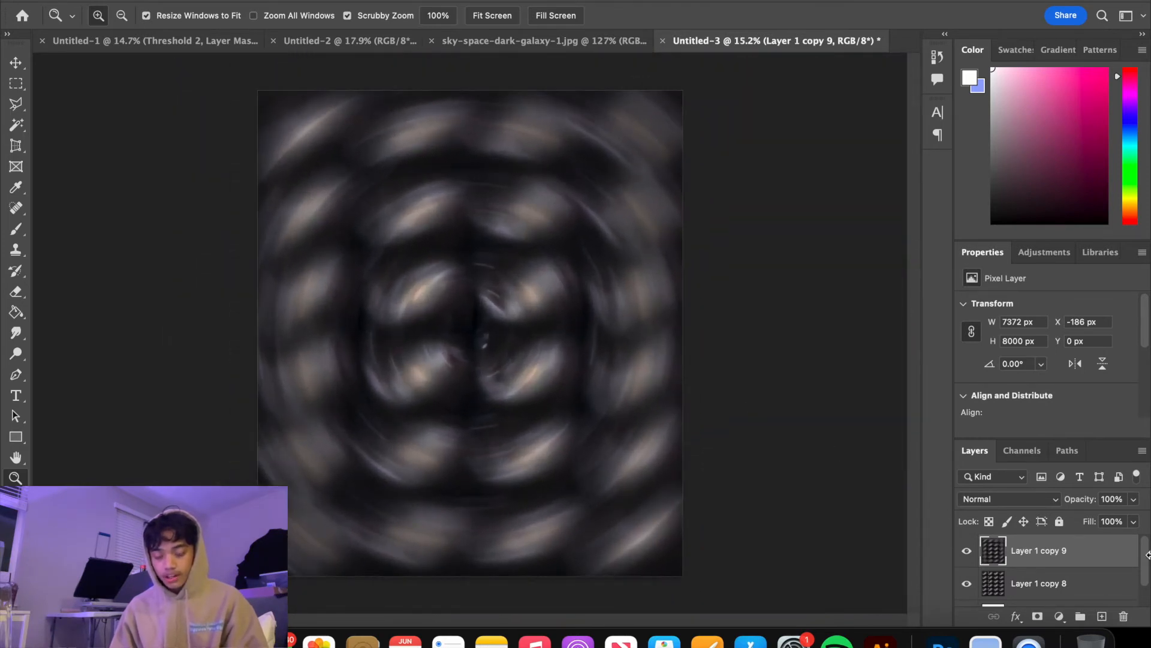
{"action": "left_click", "coordinate": [1134, 499]}
{"action": "left_click_drag", "start_coordinate": [1134, 521], "coordinate": [1096, 524]}
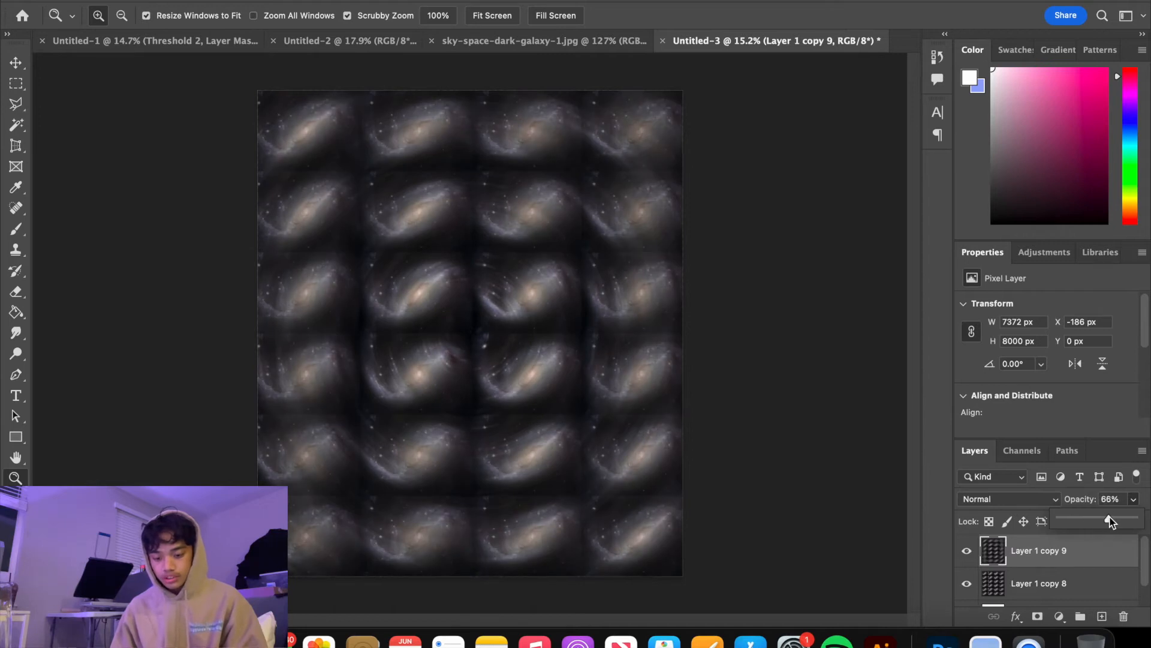
Group the blurred galaxy layer with the sharp galaxy layer beneath it
{"action": "left_click", "coordinate": [1060, 590]}
{"action": "left_click", "coordinate": [1060, 590], "text": "shift"}
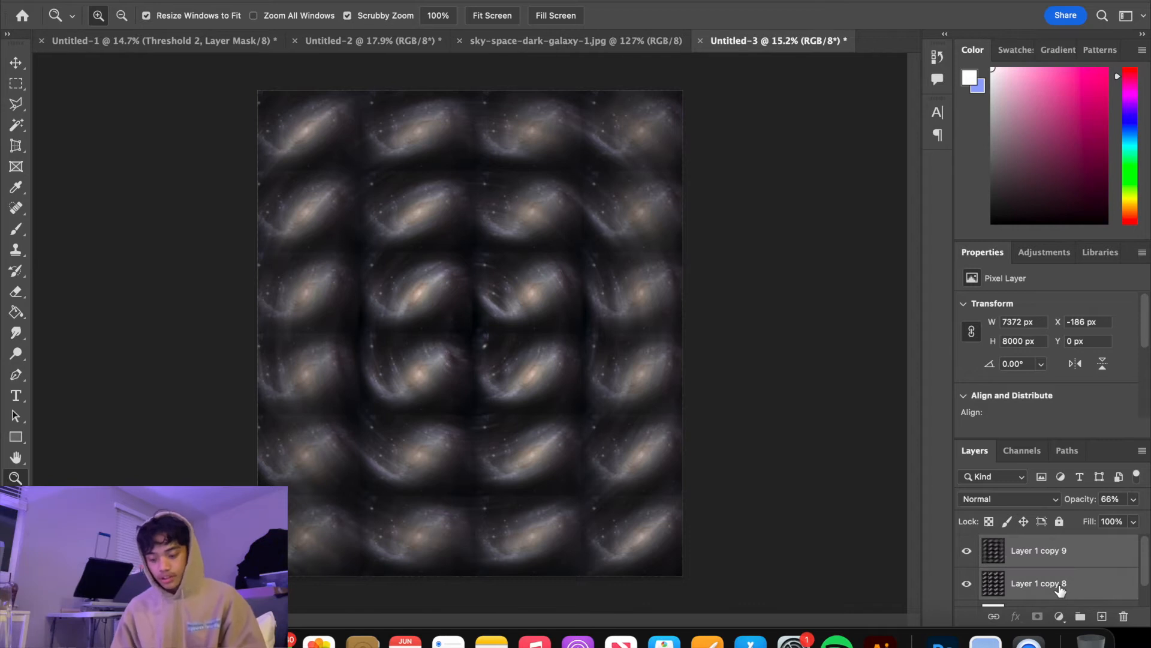
{"action": "left_click", "coordinate": [1082, 577], "text": "super"}
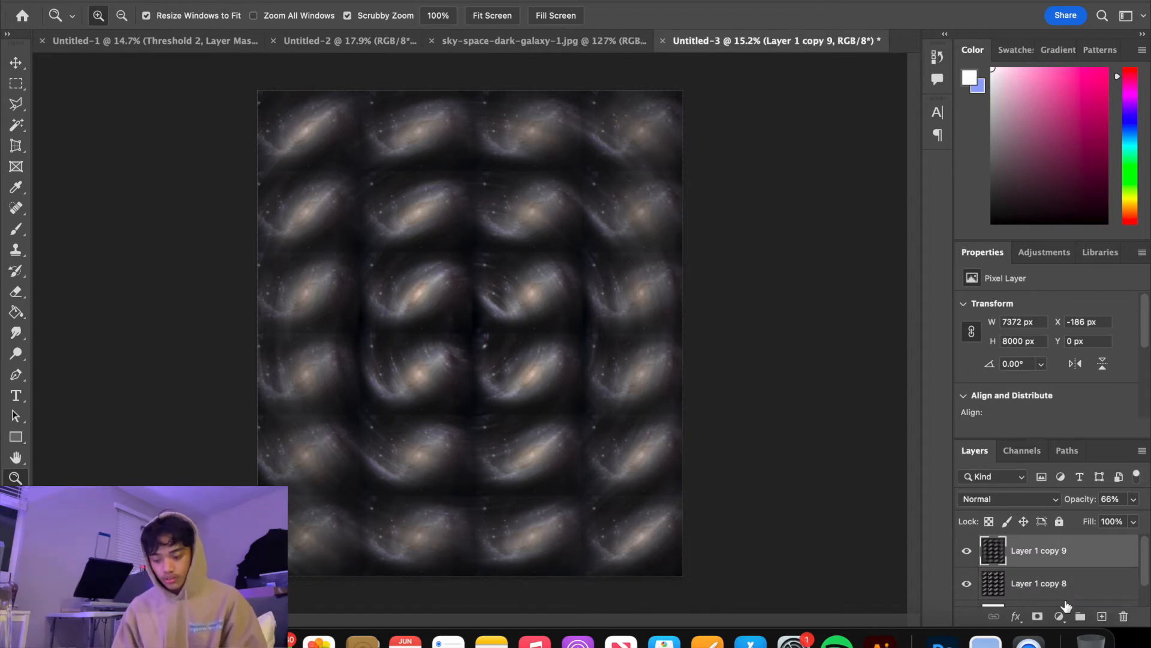
{"action": "left_click", "coordinate": [1067, 596], "text": "shift"}
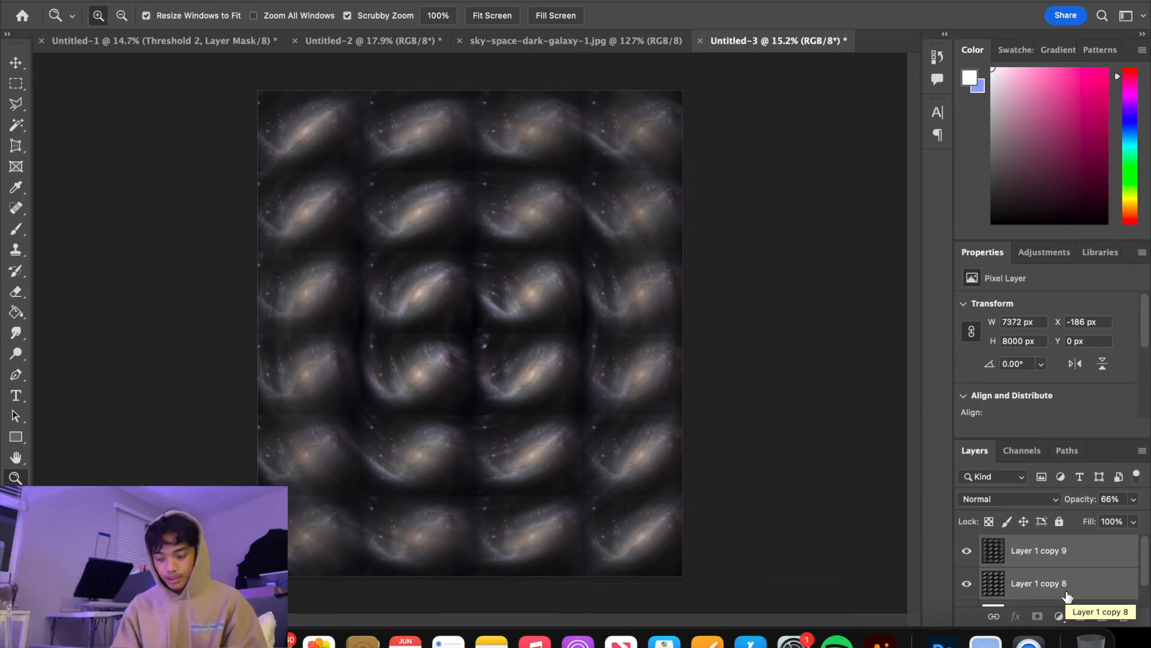
{"action": "key", "text": "super+g"}
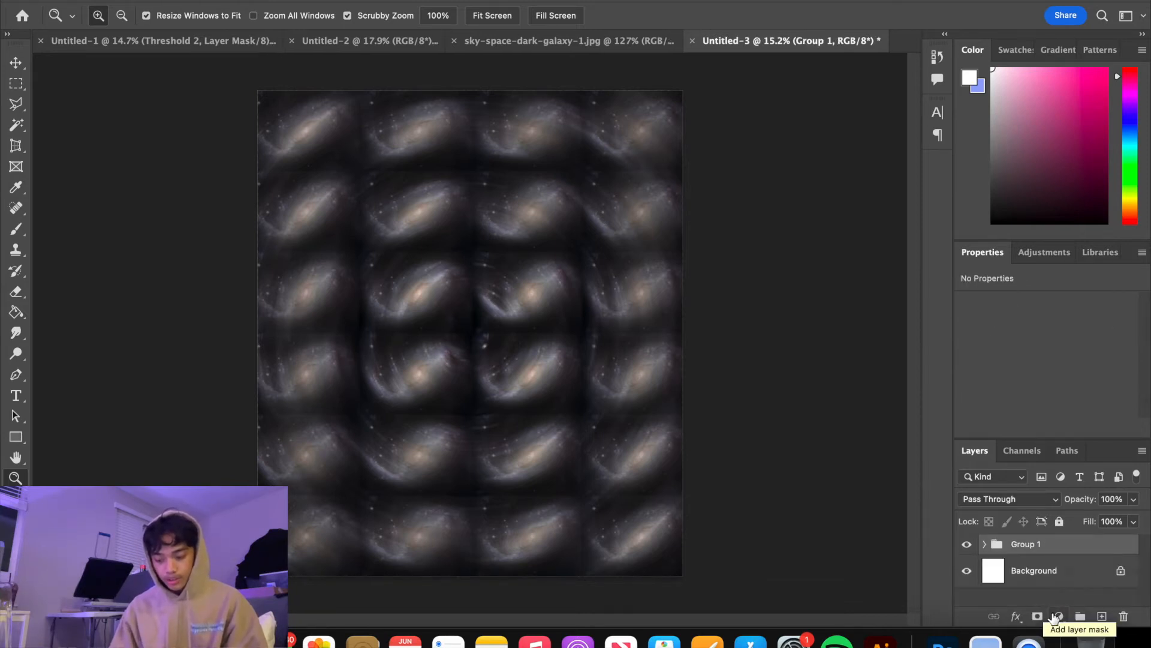
Add a Gradient Map adjustment layer above the galaxy group and clip it to the group
{"action": "left_click", "coordinate": [1059, 616]}
{"action": "left_click", "coordinate": [1073, 572]}
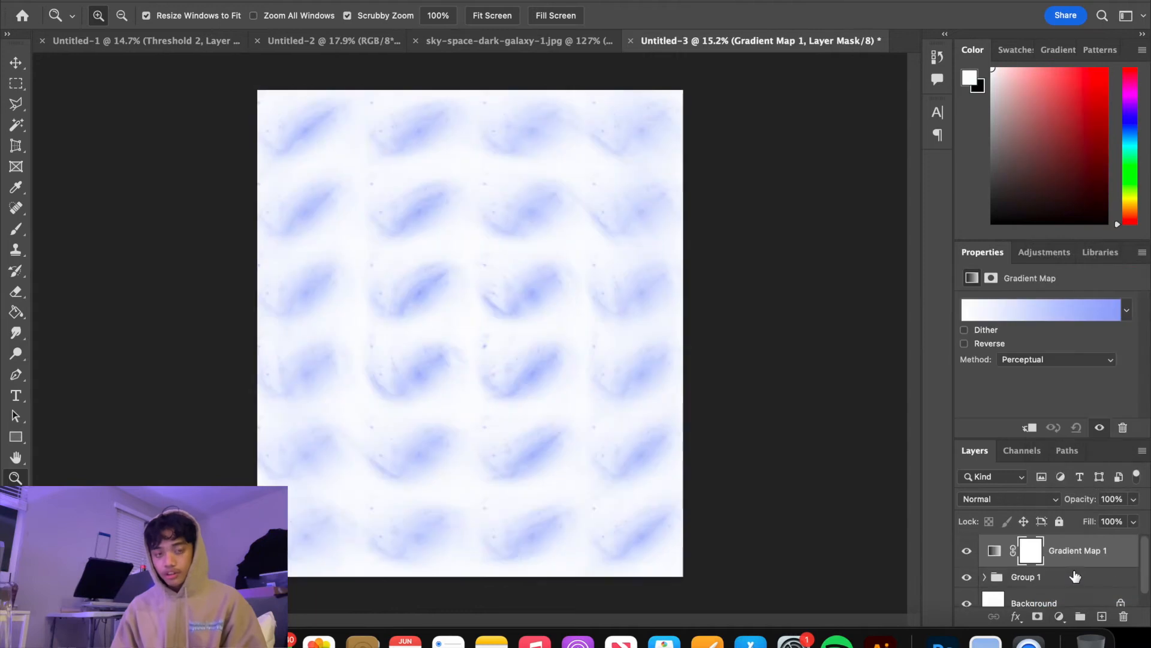
{"action": "right_click", "coordinate": [998, 543]}
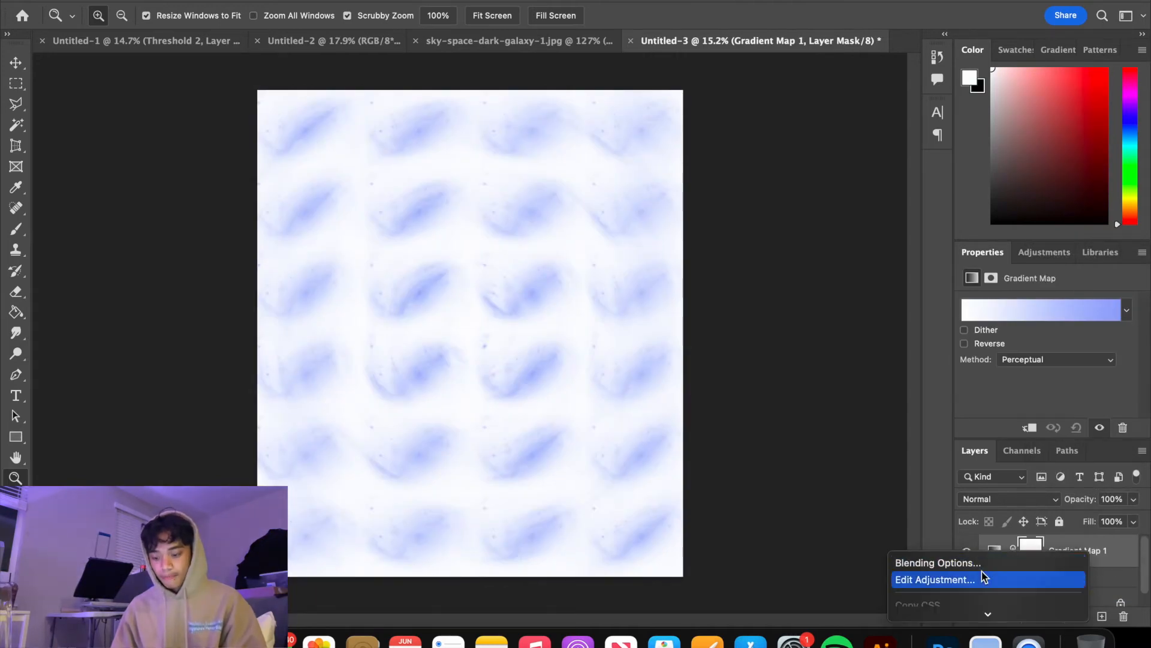
{"action": "left_click", "coordinate": [1125, 551]}
{"action": "right_click", "coordinate": [1125, 551]}
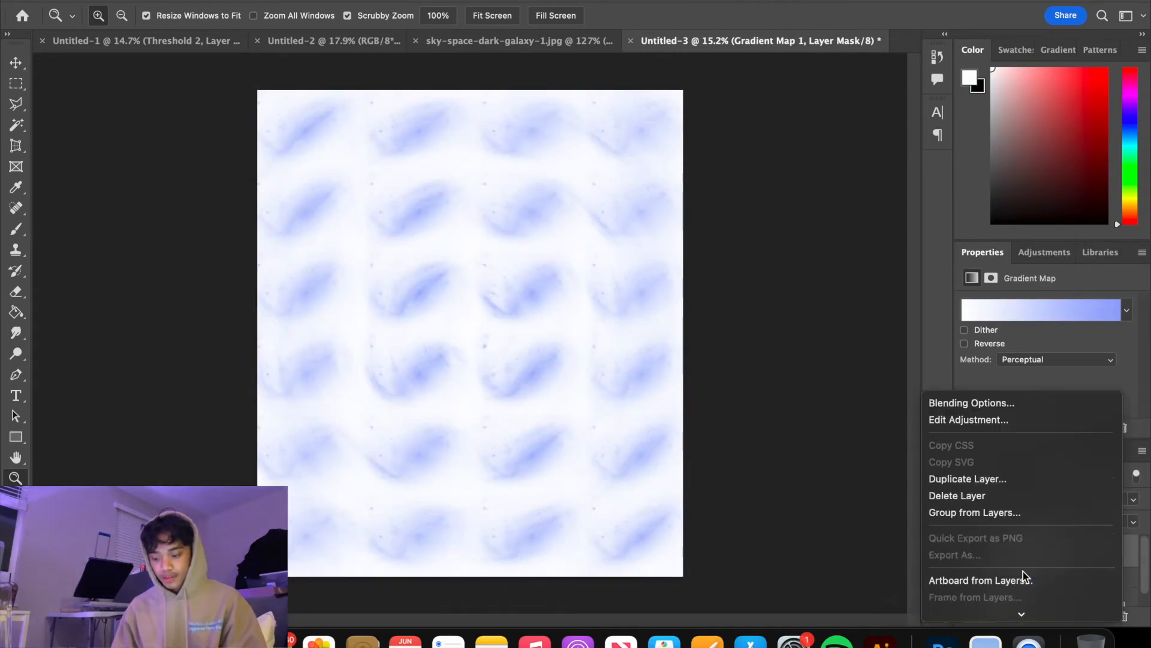
{"action": "left_click", "coordinate": [1017, 364]}
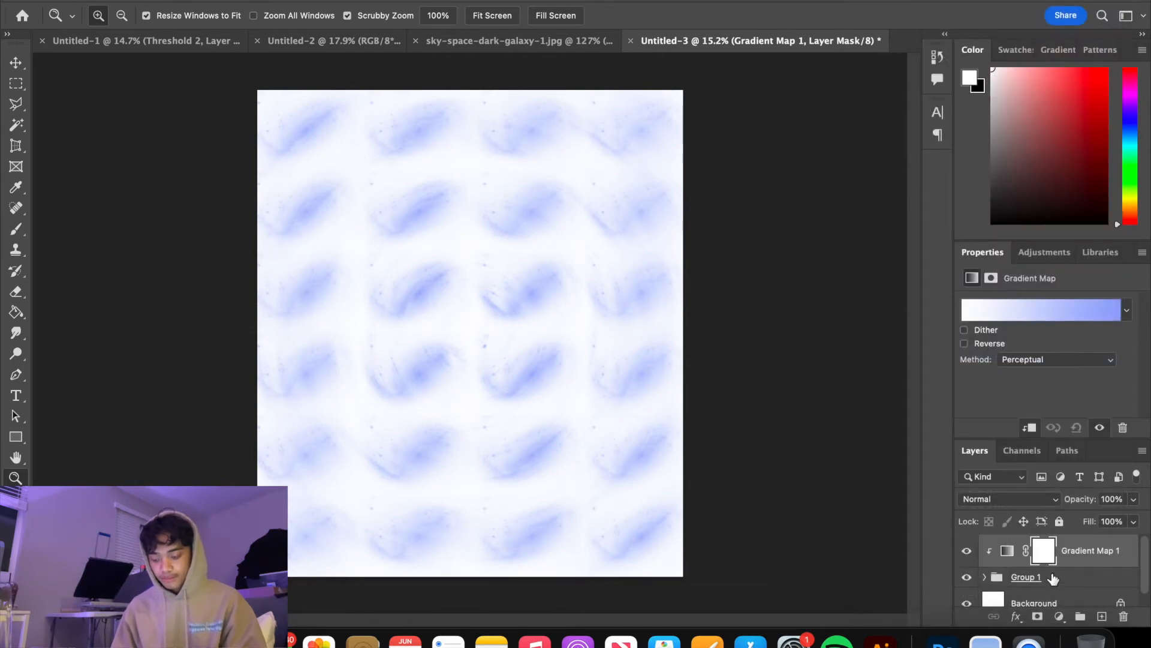
Open the Gradient Map's gradient for editing and choose the black, white and blue preset
{"action": "scroll", "coordinate": [1053, 578], "scroll_direction": "down", "scroll_amount": 1}
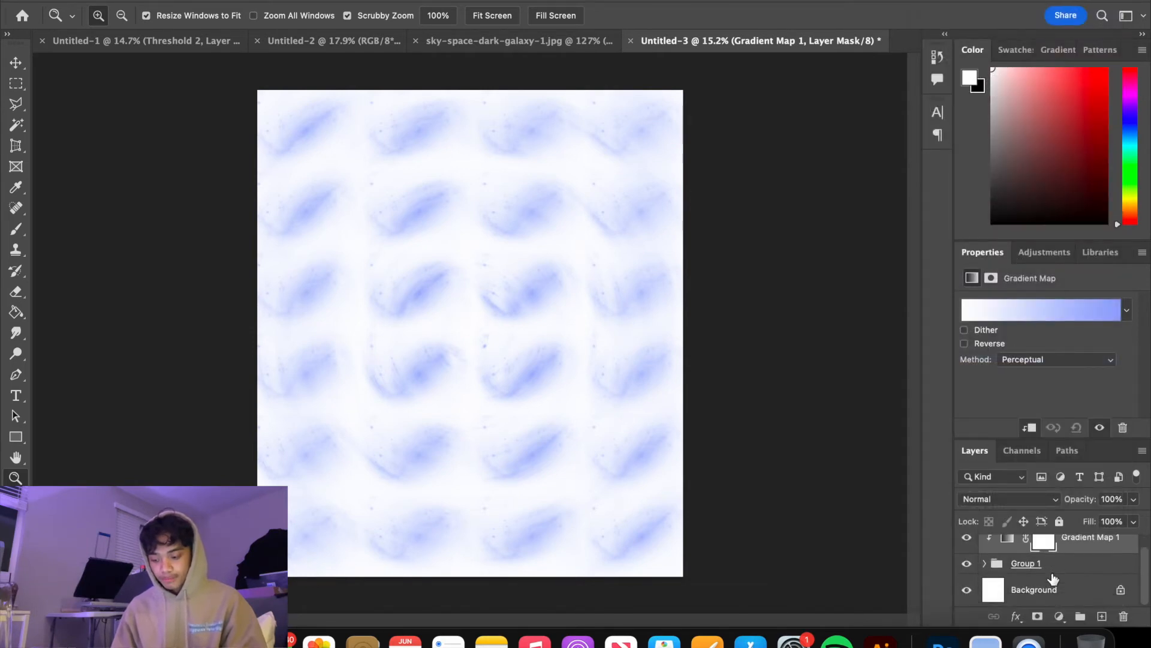
{"action": "left_click", "coordinate": [1073, 317]}
{"action": "scroll", "coordinate": [810, 89], "scroll_direction": "down", "scroll_amount": 5}
{"action": "scroll", "coordinate": [811, 91], "scroll_direction": "down", "scroll_amount": 5}
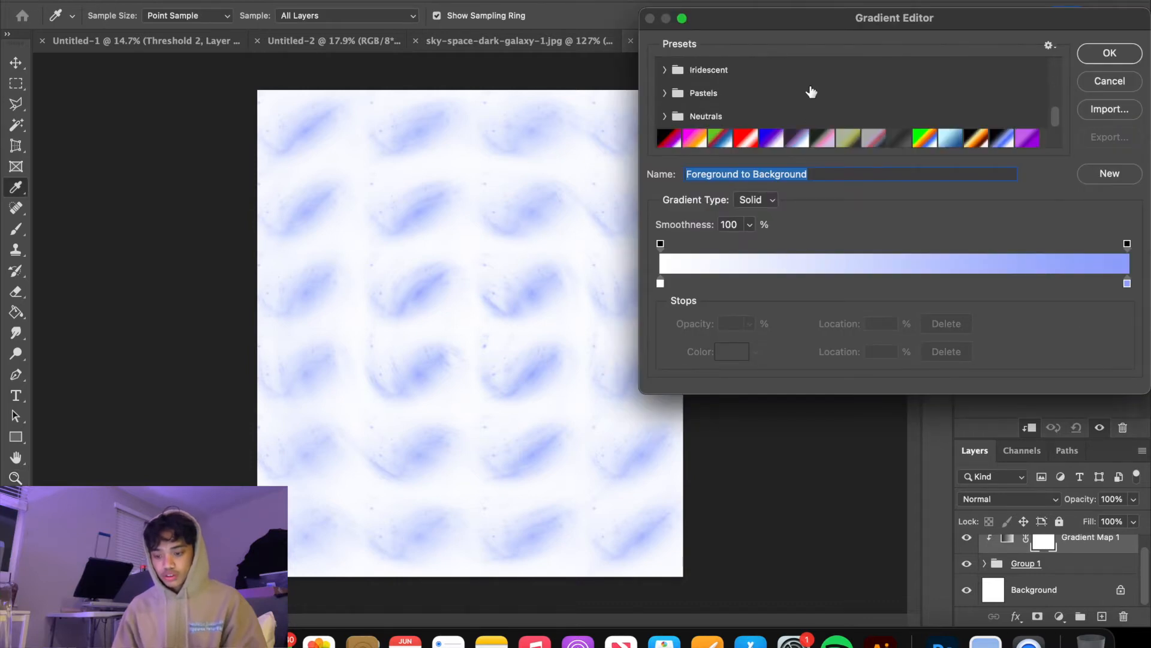
{"action": "scroll", "coordinate": [811, 91], "scroll_direction": "down", "scroll_amount": 1}
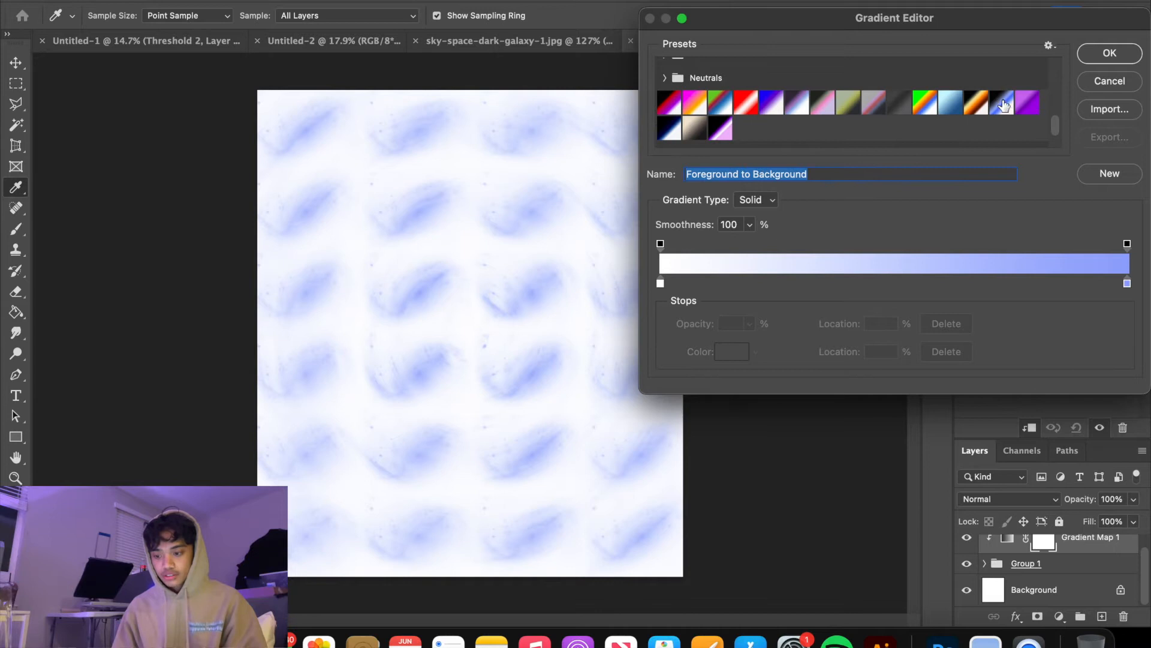
{"action": "left_click", "coordinate": [1000, 104]}
Add a bright green color stop at 24% of the gradient, between the black and light-blue stops
{"action": "left_click", "coordinate": [774, 283]}
{"action": "left_click", "coordinate": [732, 351]}
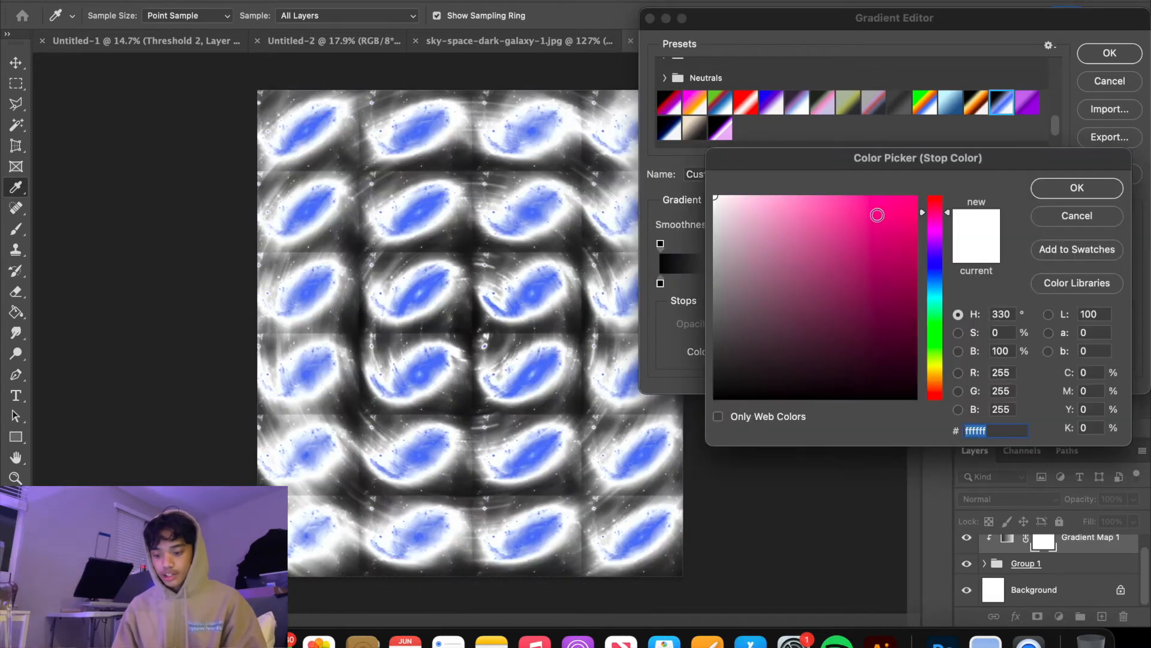
{"action": "left_click", "coordinate": [934, 331]}
{"action": "left_click", "coordinate": [906, 211]}
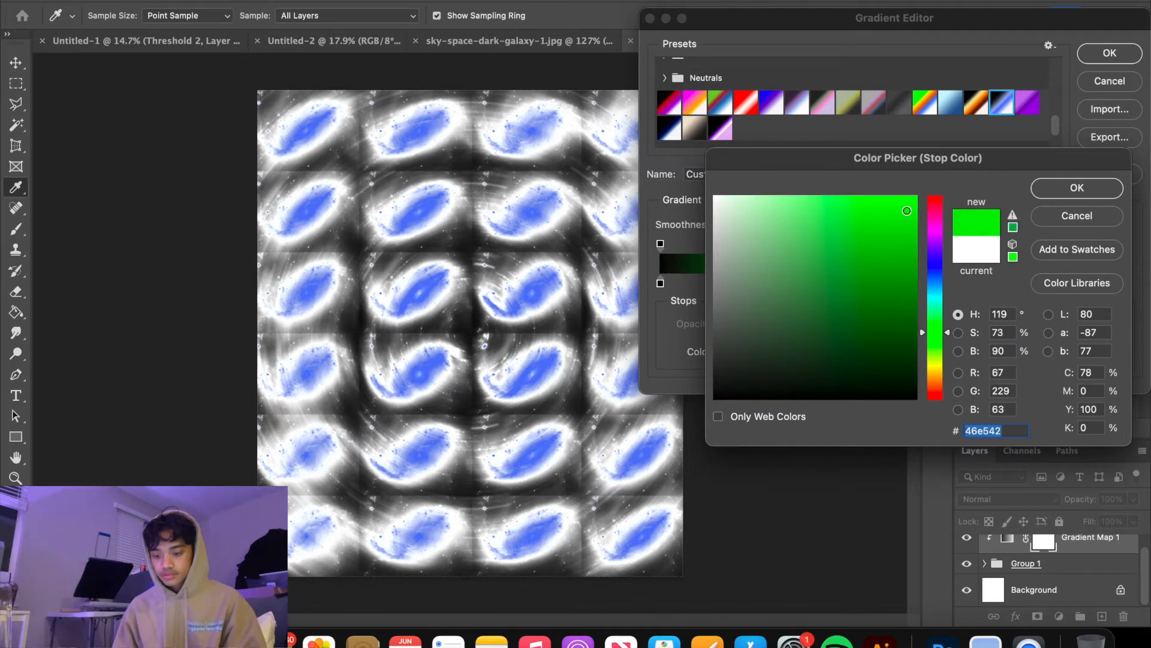
{"action": "left_click", "coordinate": [1039, 186]}
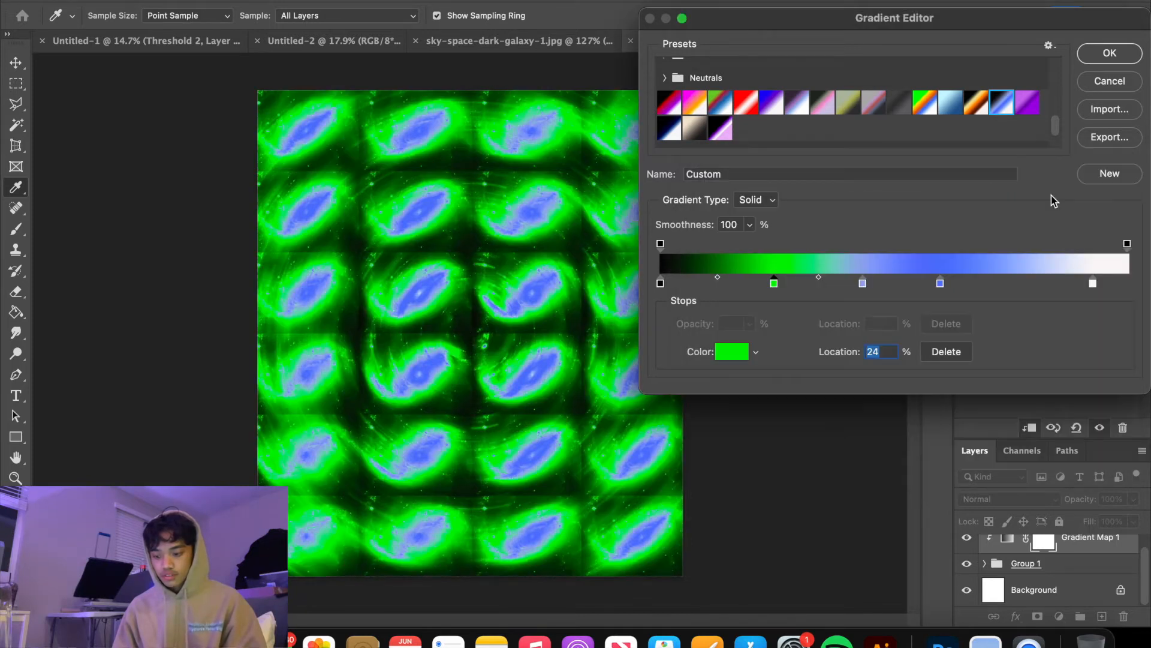
Add a matching green stop at 79%, shift the black stop to 4% and the nearby stops with it, and apply the gradient
{"action": "left_click", "coordinate": [1029, 284]}
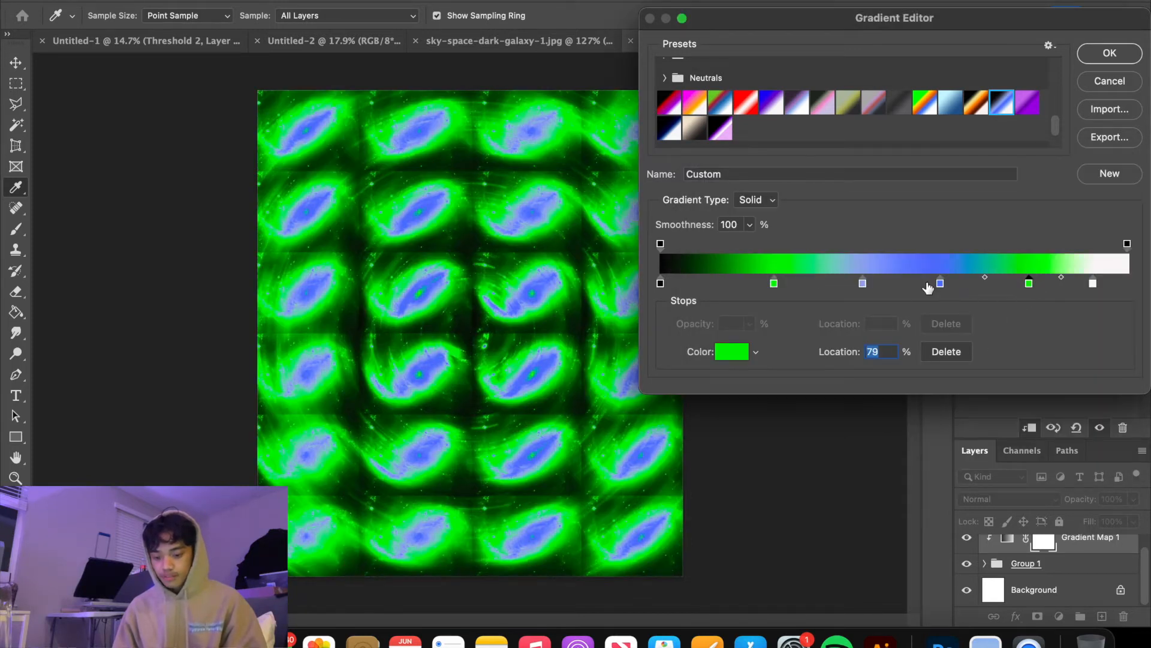
{"action": "left_click_drag", "start_coordinate": [940, 283], "coordinate": [949, 287]}
{"action": "left_click_drag", "start_coordinate": [863, 284], "coordinate": [754, 286]}
{"action": "mouse_move", "coordinate": [662, 282]}
{"action": "left_mouse_down"}
{"action": "mouse_move", "coordinate": [719, 285]}
{"action": "mouse_move", "coordinate": [683, 289]}
{"action": "left_mouse_up"}
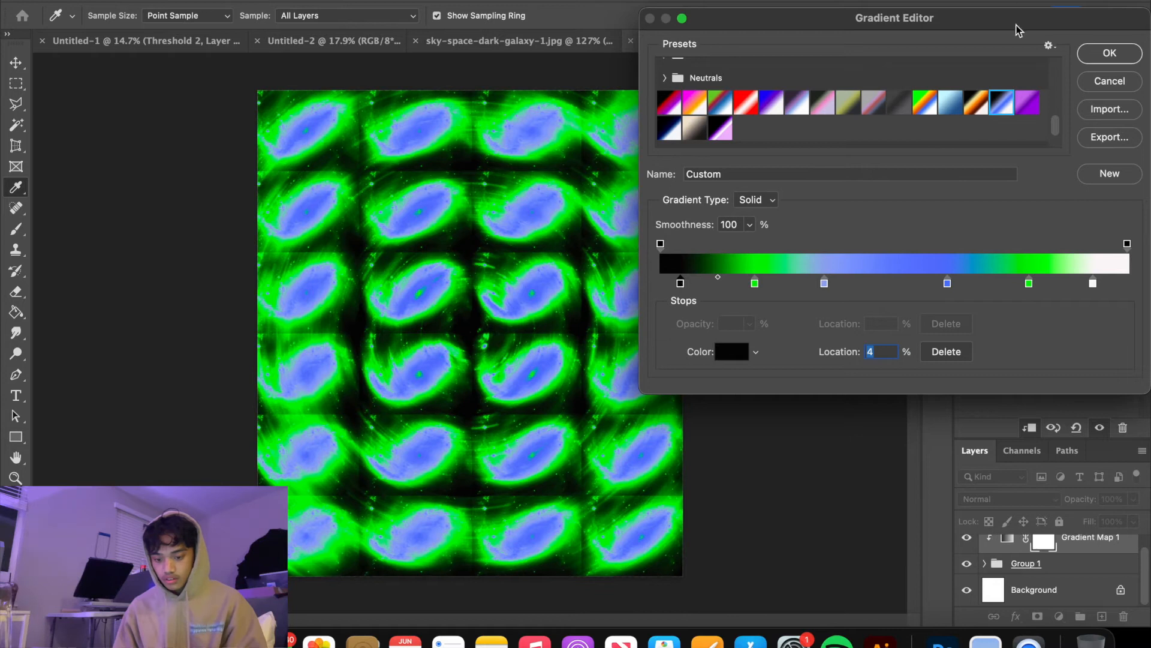
{"action": "left_click", "coordinate": [1108, 52]}
Merge the Gradient Map adjustment layer and the galaxy group into a single pixel layer
{"action": "key", "text": "z"}
{"action": "mouse_move", "coordinate": [436, 390]}
{"action": "left_mouse_down"}
{"action": "mouse_move", "coordinate": [496, 418]}
{"action": "mouse_move", "coordinate": [402, 350]}
{"action": "mouse_move", "coordinate": [445, 378]}
{"action": "left_mouse_up"}
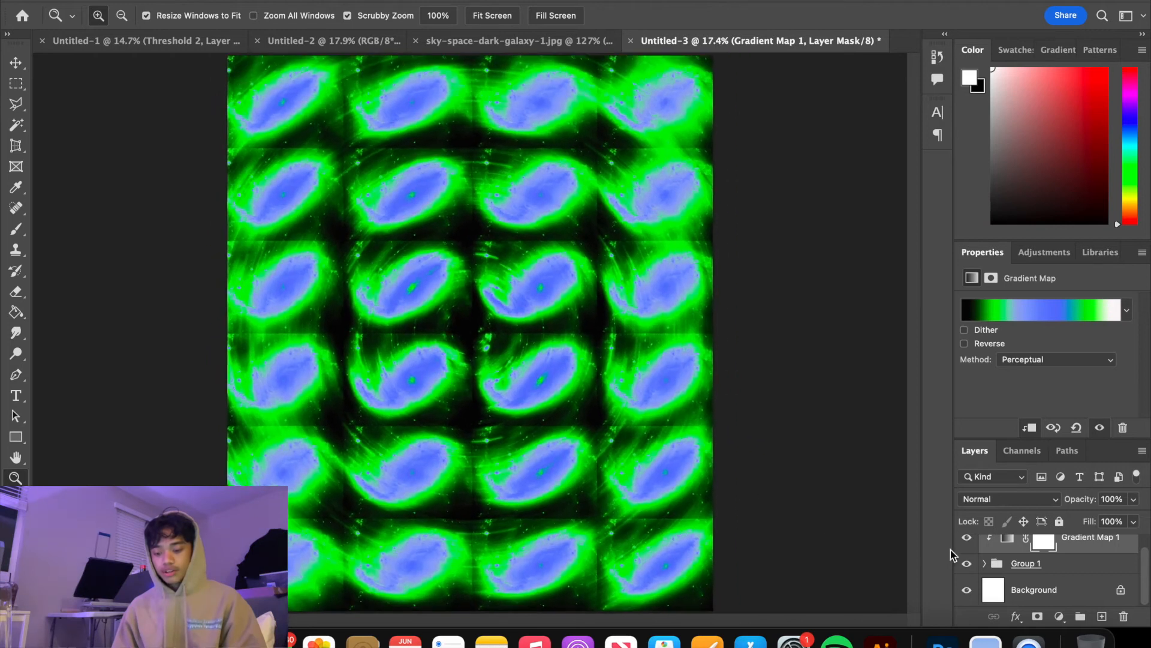
{"action": "left_click", "coordinate": [1079, 565]}
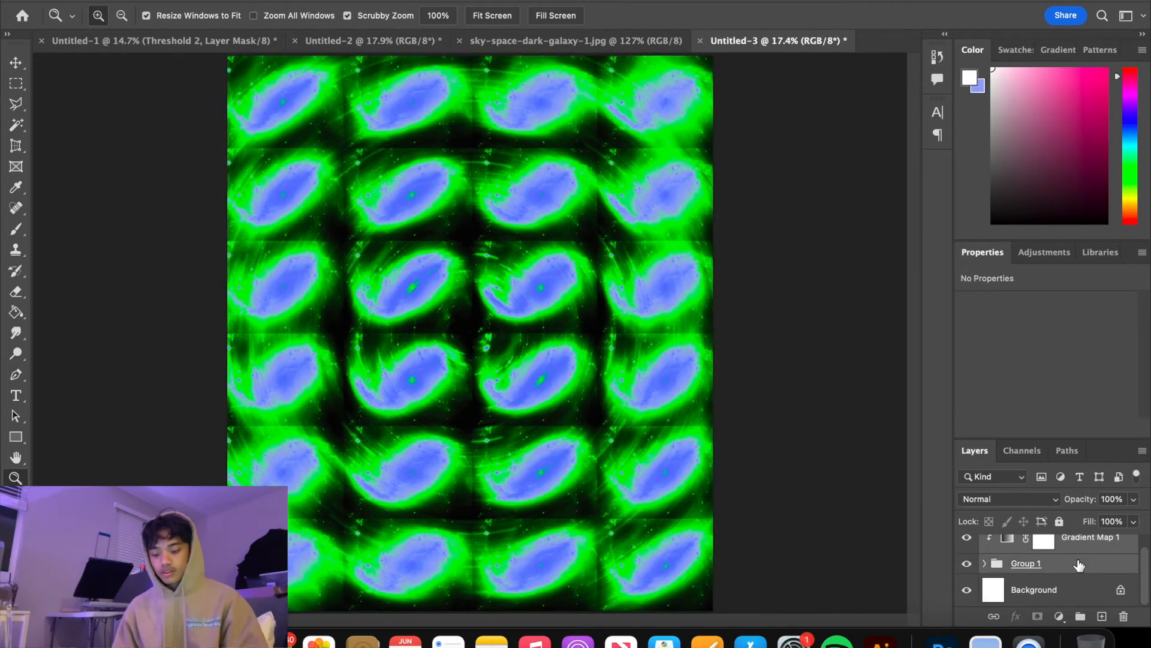
{"action": "key", "text": "super+e"}
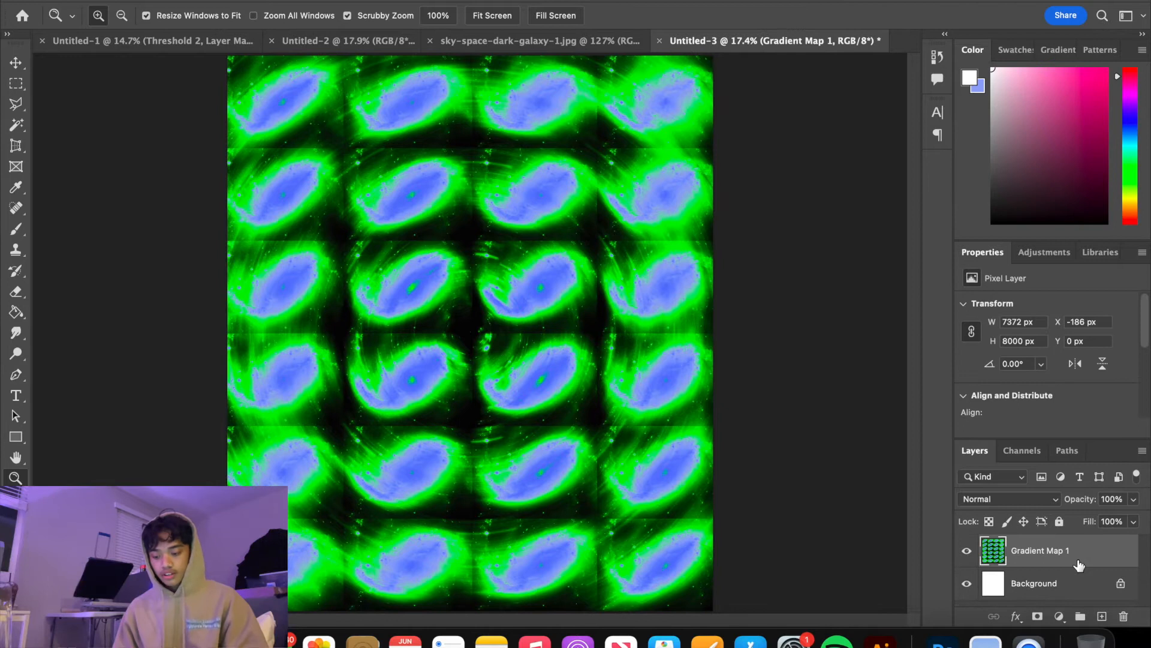
{"action": "key", "text": "super+j"}
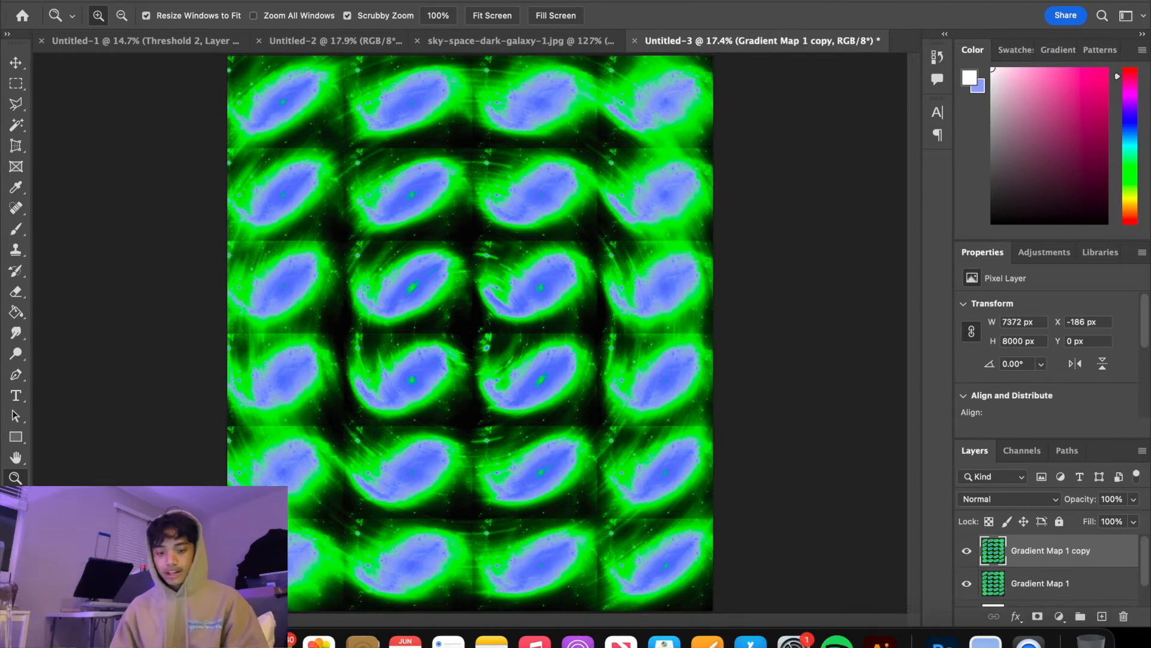
{"action": "left_click", "coordinate": [365, 1]}
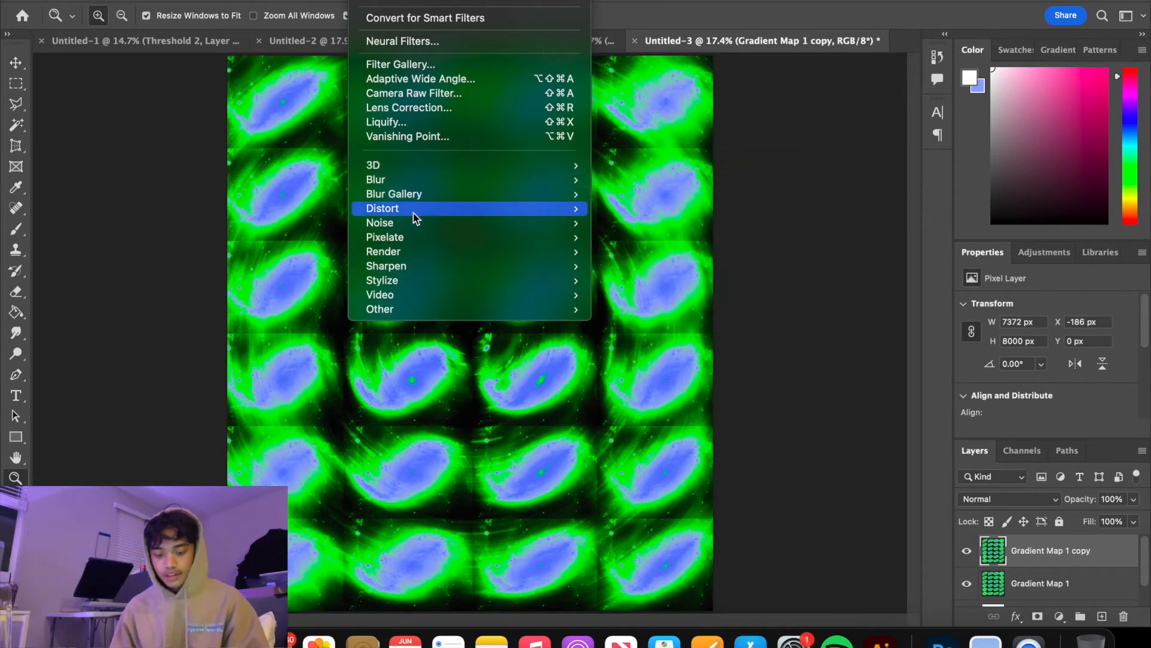
{"action": "left_click", "coordinate": [1104, 565]}
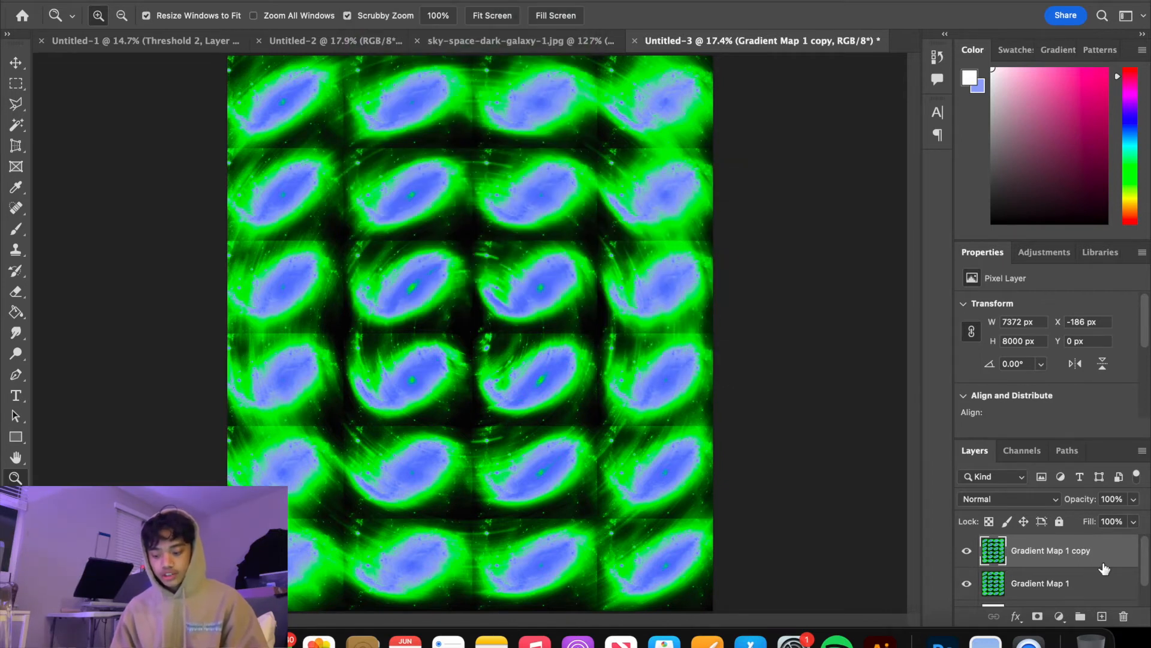
{"action": "key", "text": "Delete"}
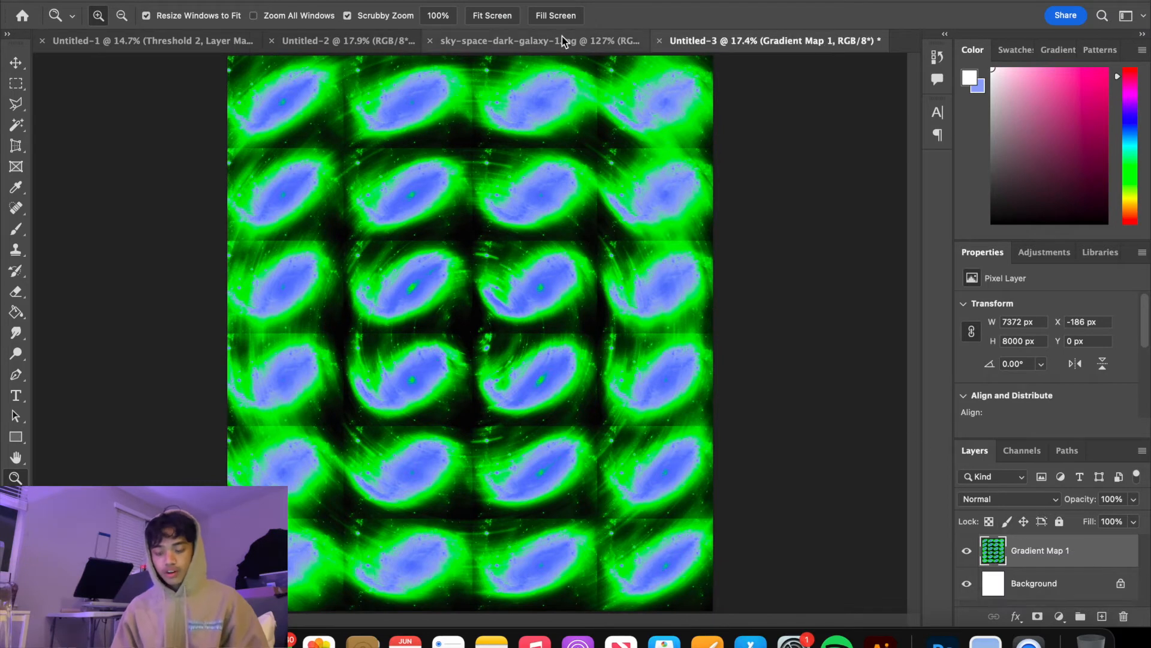
Bring the 369 x impulsive figure and its clipped gradient map from Untitled-2 into the Untitled-3 galaxy document, centered over the galaxies
{"action": "left_click", "coordinate": [355, 37]}
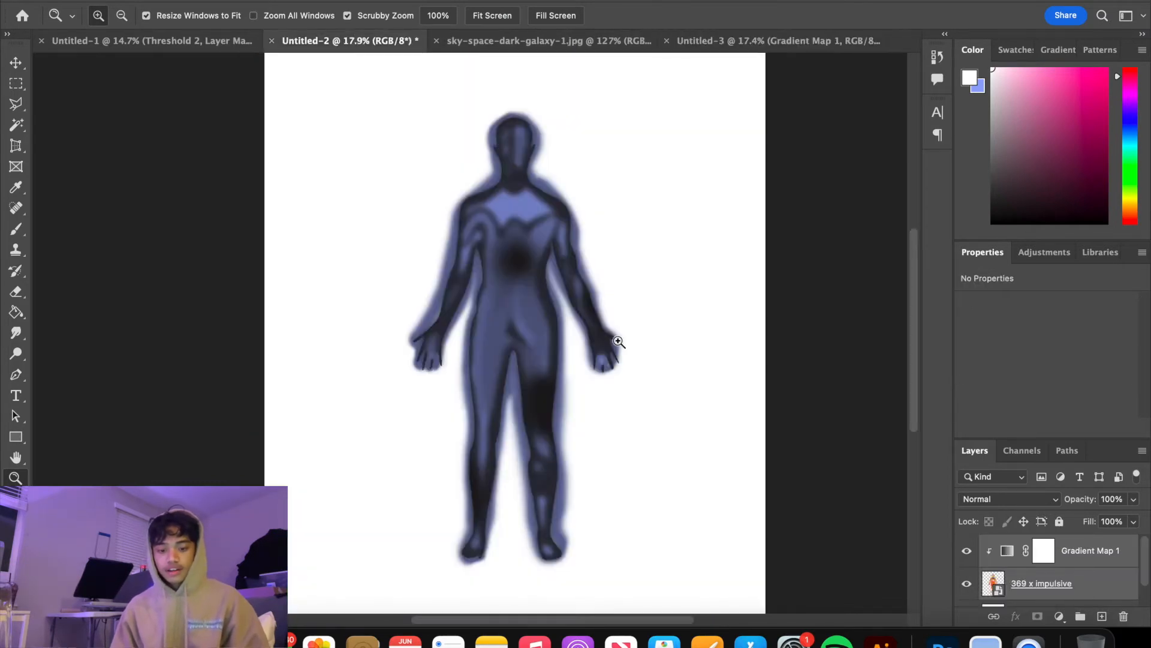
{"action": "mouse_move", "coordinate": [552, 342]}
{"action": "left_mouse_down"}
{"action": "mouse_move", "coordinate": [599, 360]}
{"action": "mouse_move", "coordinate": [538, 334]}
{"action": "mouse_move", "coordinate": [576, 336]}
{"action": "mouse_move", "coordinate": [553, 336]}
{"action": "mouse_move", "coordinate": [563, 326]}
{"action": "left_mouse_up"}
{"action": "scroll", "coordinate": [1048, 581], "scroll_direction": "down", "scroll_amount": 1}
{"action": "scroll", "coordinate": [1048, 582], "scroll_direction": "up", "scroll_amount": 1}
{"action": "left_click", "coordinate": [970, 551]}
{"action": "left_click", "coordinate": [970, 552]}
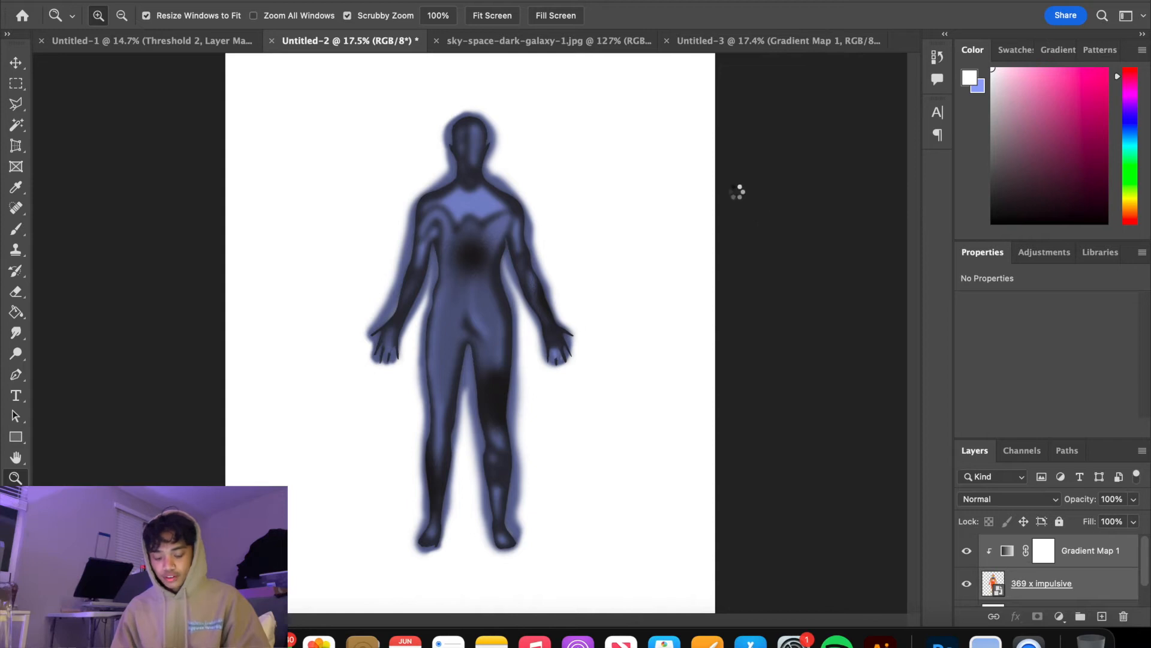
{"action": "left_click_drag", "start_coordinate": [741, 52], "coordinate": [739, 357]}
{"action": "mouse_move", "coordinate": [580, 318]}
{"action": "left_mouse_down"}
{"action": "mouse_move", "coordinate": [556, 309]}
{"action": "mouse_move", "coordinate": [590, 334]}
{"action": "left_mouse_up"}
{"action": "key", "text": "super+0"}
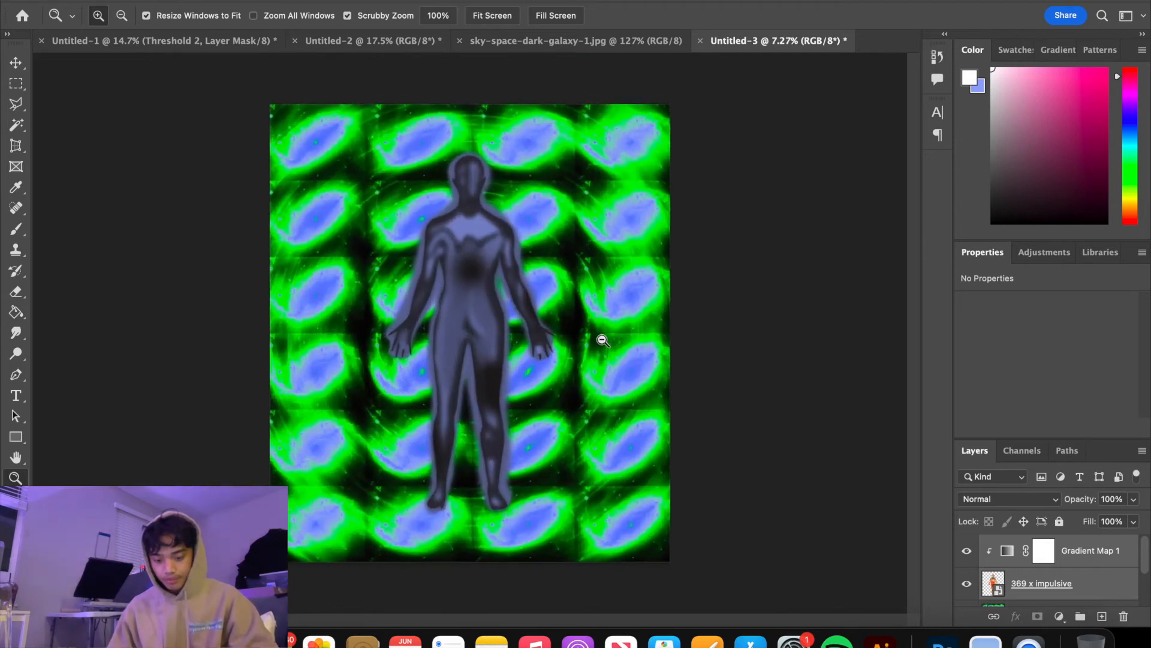
{"action": "key", "text": "super+t"}
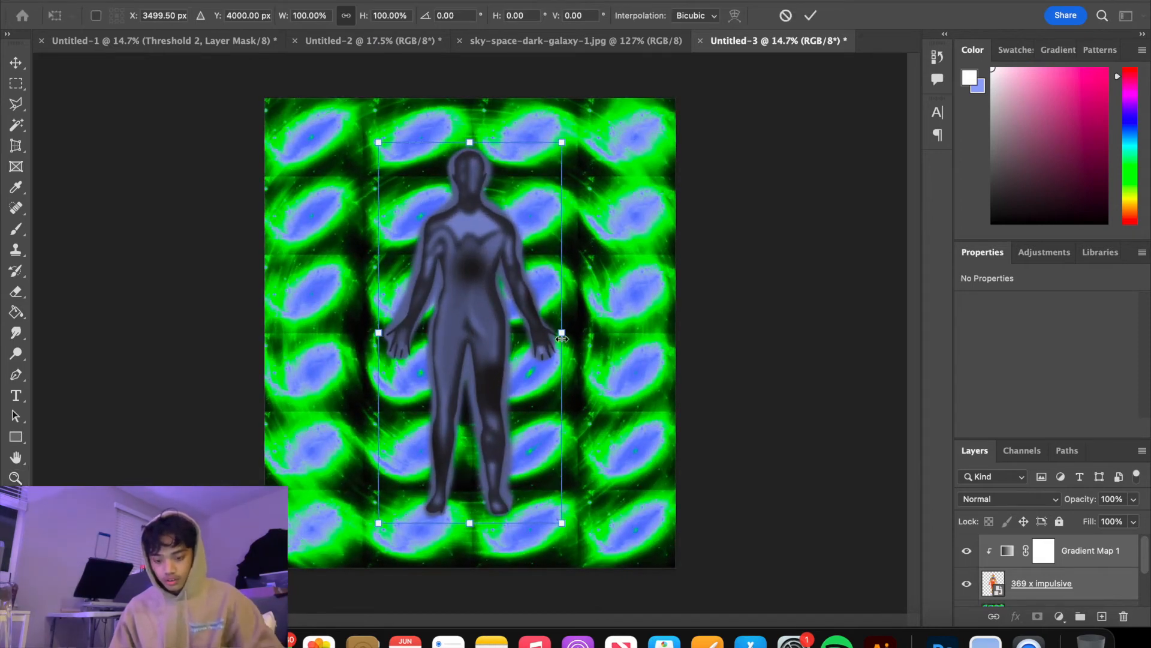
{"action": "left_click", "coordinate": [1007, 585]}
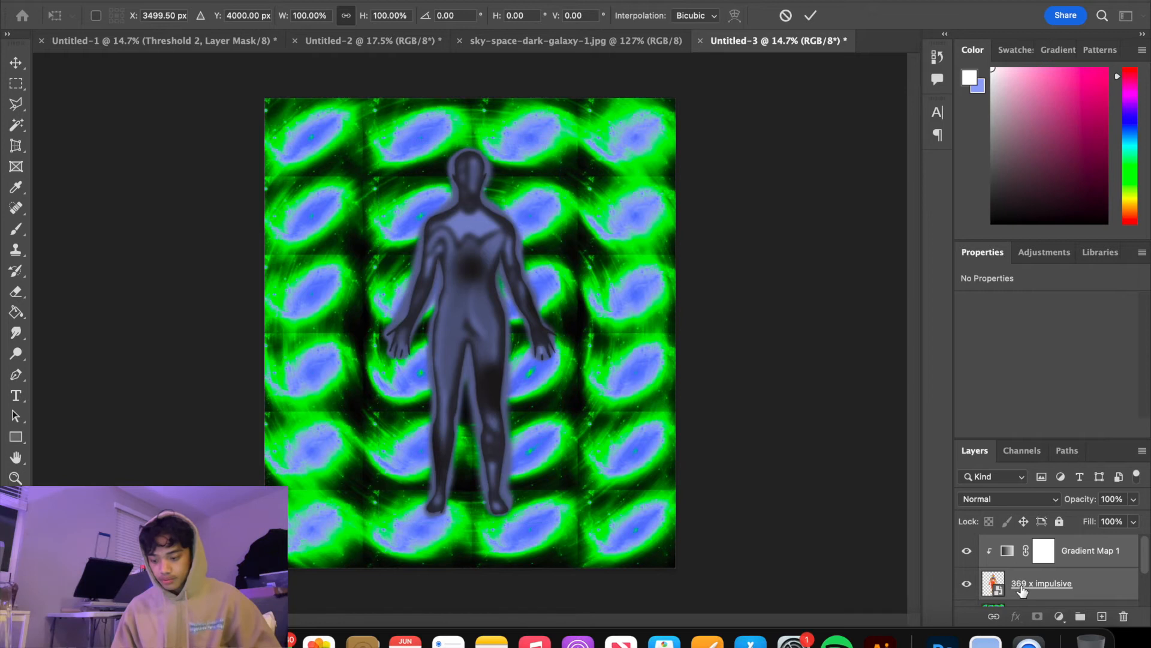
{"action": "scroll", "coordinate": [1034, 577], "scroll_direction": "up", "scroll_amount": 1}
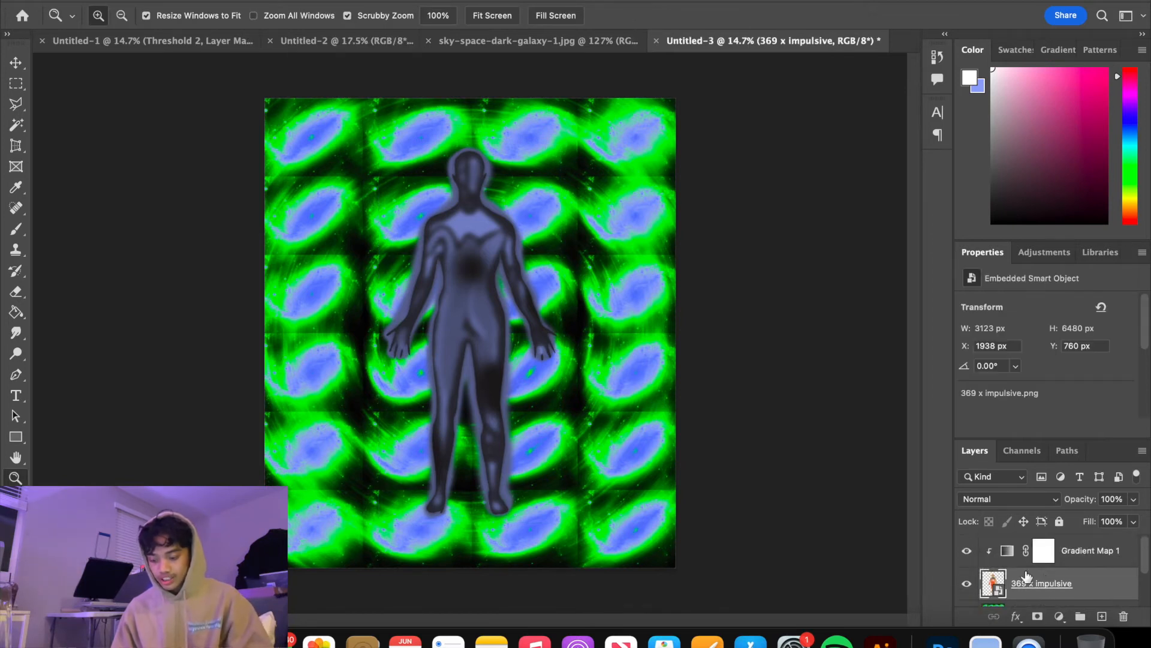
Open the figure's Gradient Map gradient for editing and choose the black, blue and white preset
{"action": "left_click", "coordinate": [1008, 551]}
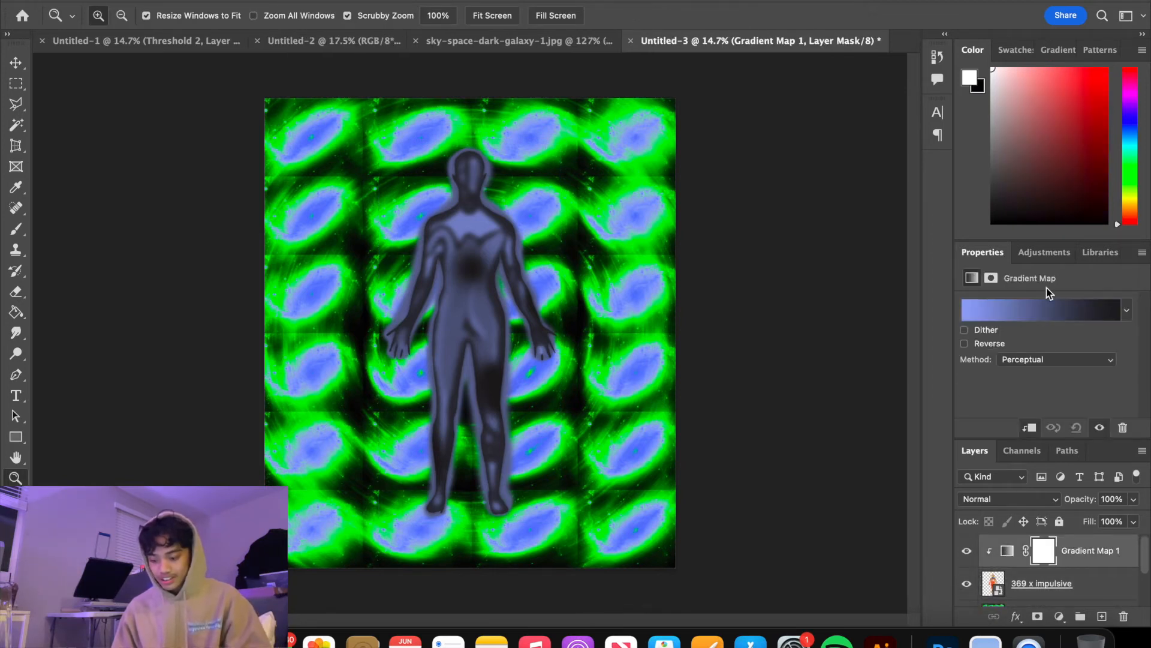
{"action": "left_click", "coordinate": [1052, 310]}
{"action": "scroll", "coordinate": [851, 138], "scroll_direction": "down", "scroll_amount": 5}
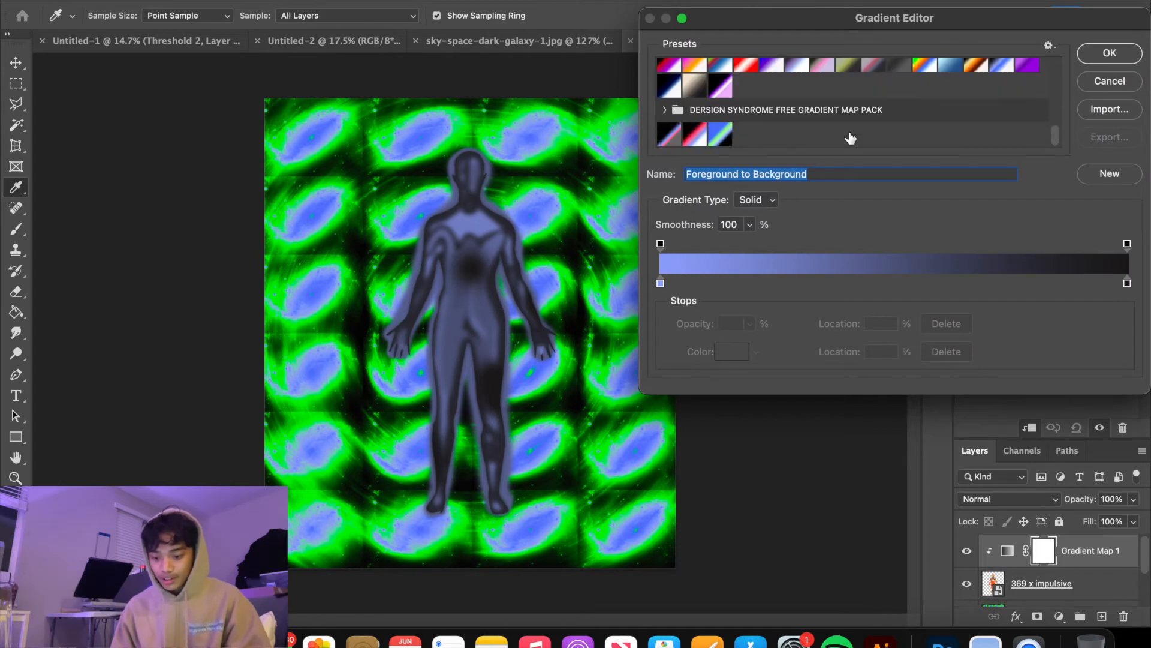
{"action": "scroll", "coordinate": [850, 137], "scroll_direction": "up", "scroll_amount": 2}
{"action": "scroll", "coordinate": [850, 135], "scroll_direction": "up", "scroll_amount": 1}
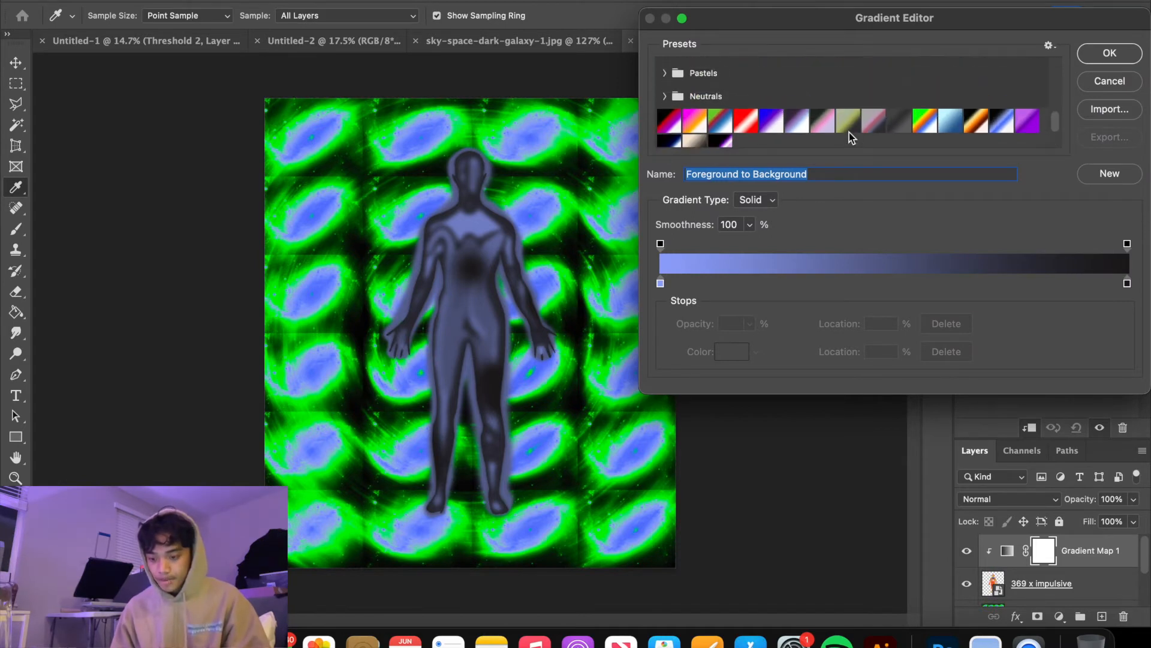
{"action": "left_click", "coordinate": [998, 118]}
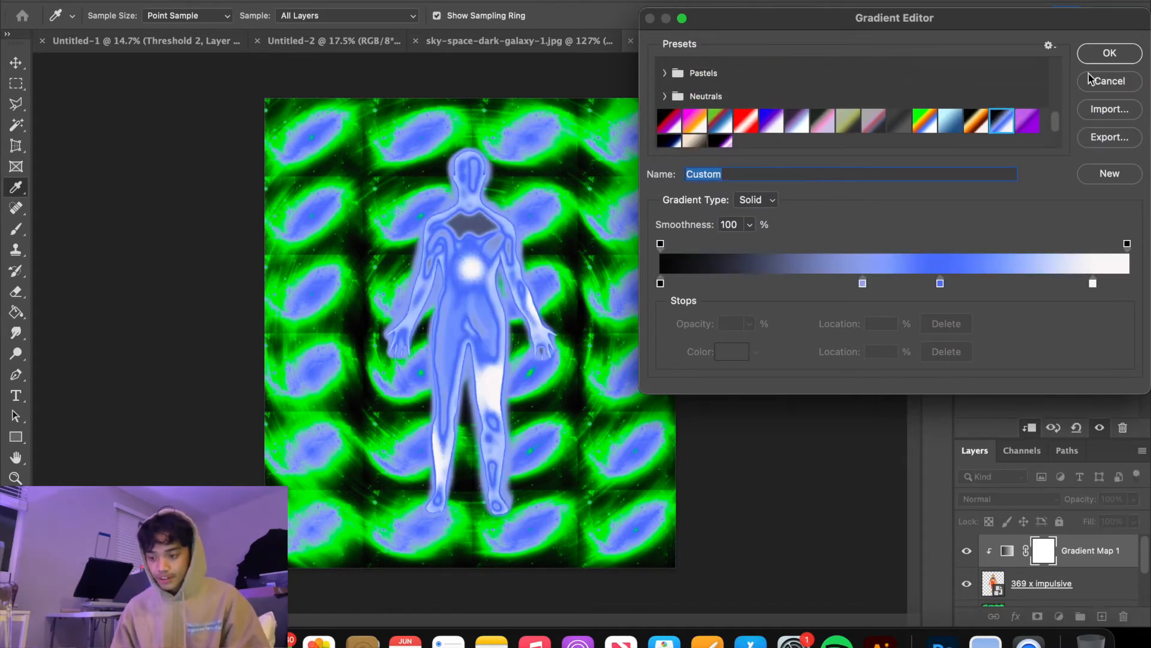
Add a color stop at 29% of the figure's gradient and color it bright green, 39f42b
{"action": "left_click", "coordinate": [800, 284]}
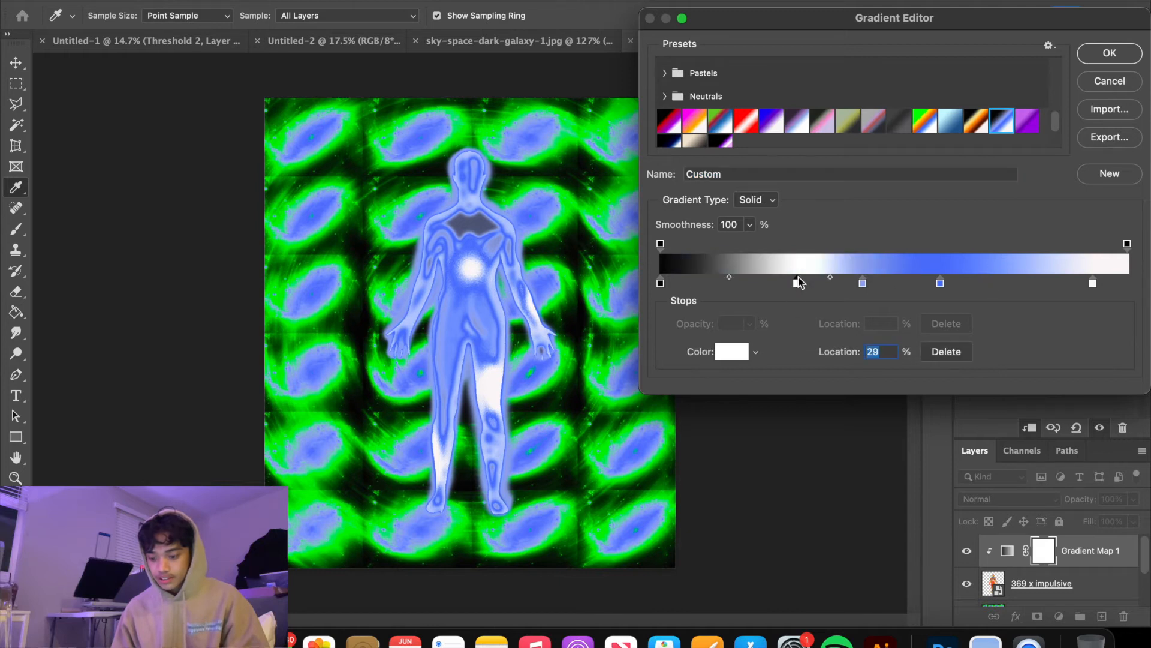
{"action": "left_click", "coordinate": [730, 353]}
{"action": "left_click", "coordinate": [560, 451]}
{"action": "left_click", "coordinate": [933, 322]}
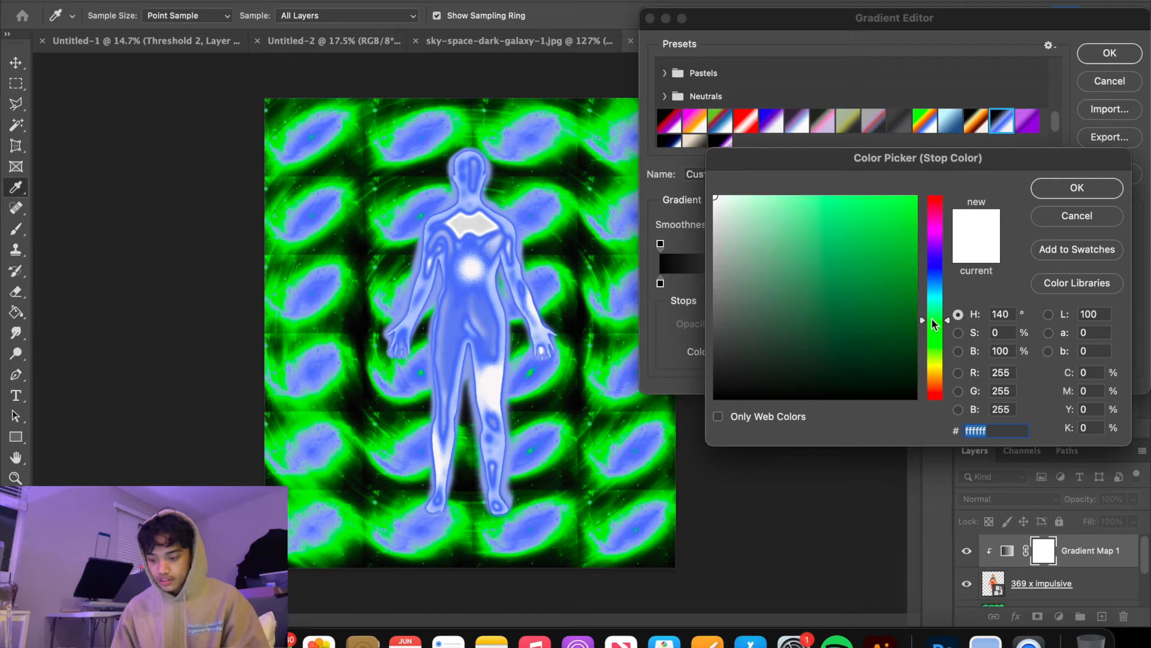
{"action": "left_click", "coordinate": [767, 210]}
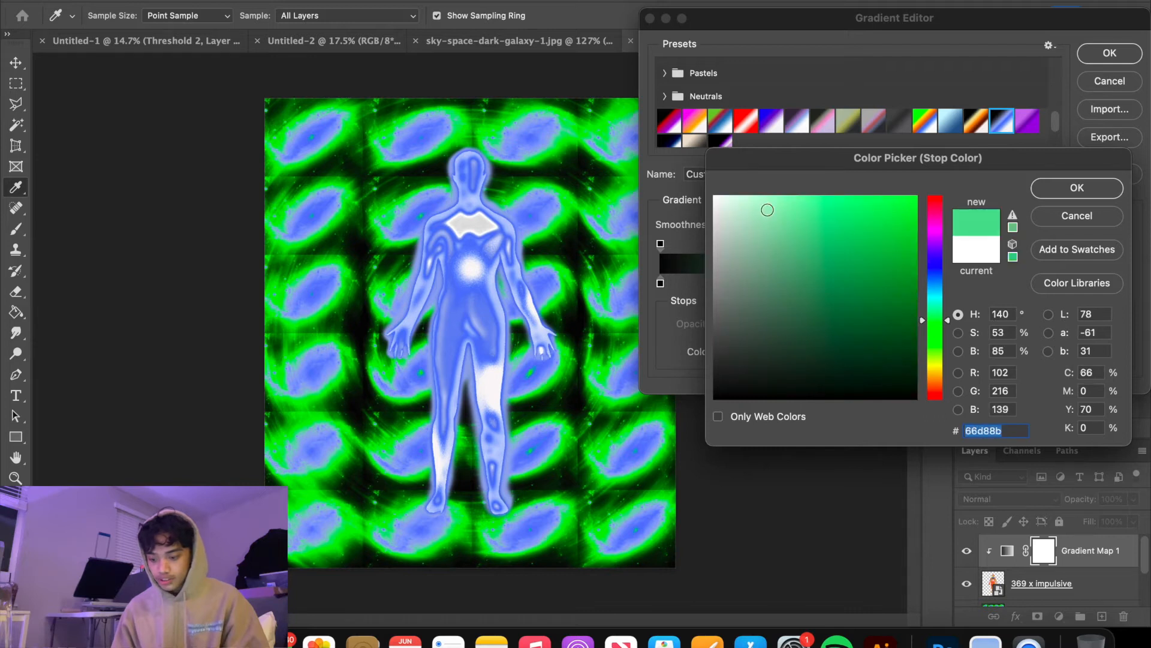
{"action": "left_click", "coordinate": [957, 315]}
{"action": "left_click_drag", "start_coordinate": [947, 325], "coordinate": [947, 337]}
{"action": "left_click", "coordinate": [883, 203]}
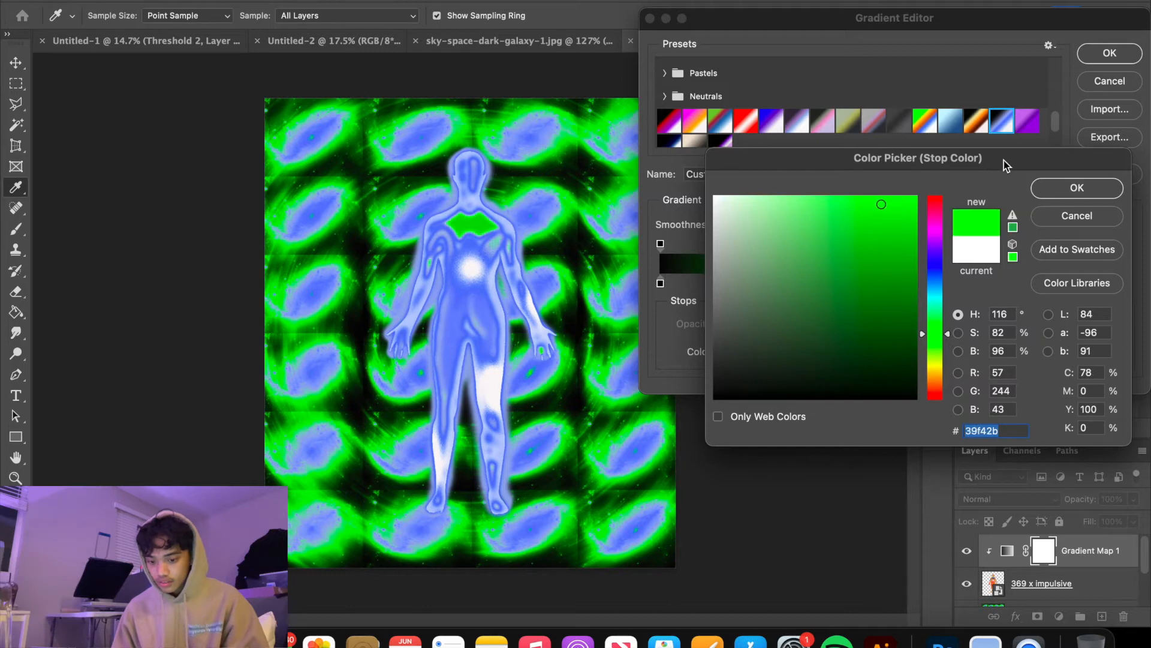
{"action": "left_click", "coordinate": [1067, 188]}
Move the black stop to 13% and the blue stop nearer the white one, and delete the white stop
{"action": "left_click_drag", "start_coordinate": [660, 287], "coordinate": [720, 286]}
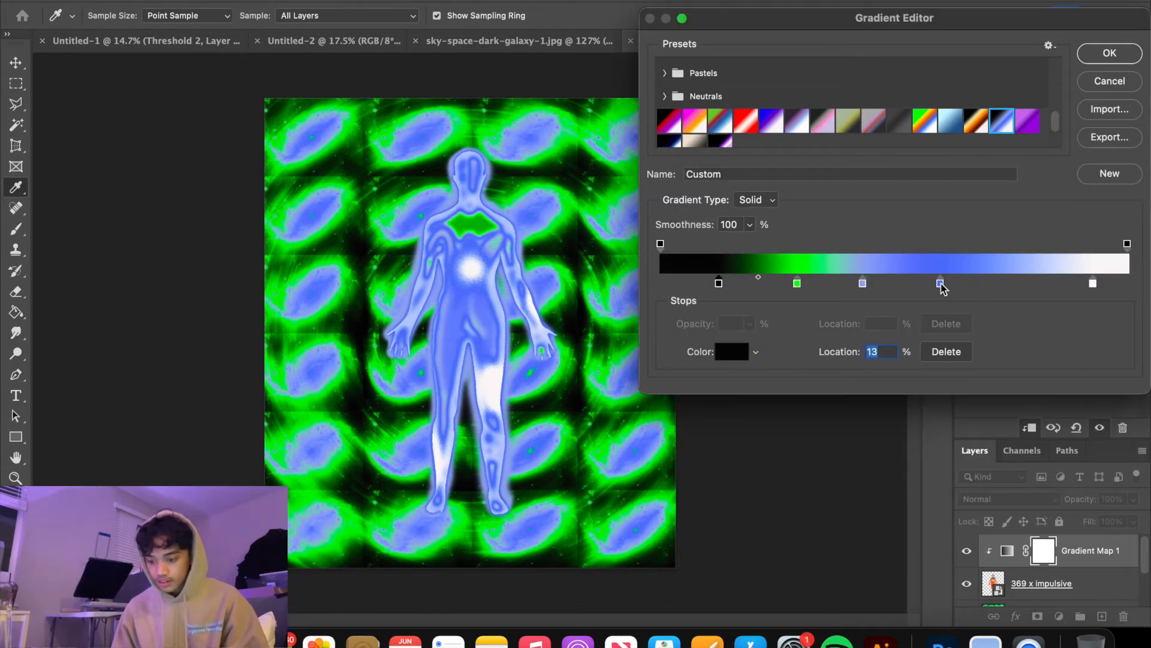
{"action": "left_click_drag", "start_coordinate": [940, 284], "coordinate": [995, 285]}
{"action": "left_click_drag", "start_coordinate": [1092, 285], "coordinate": [1089, 285]}
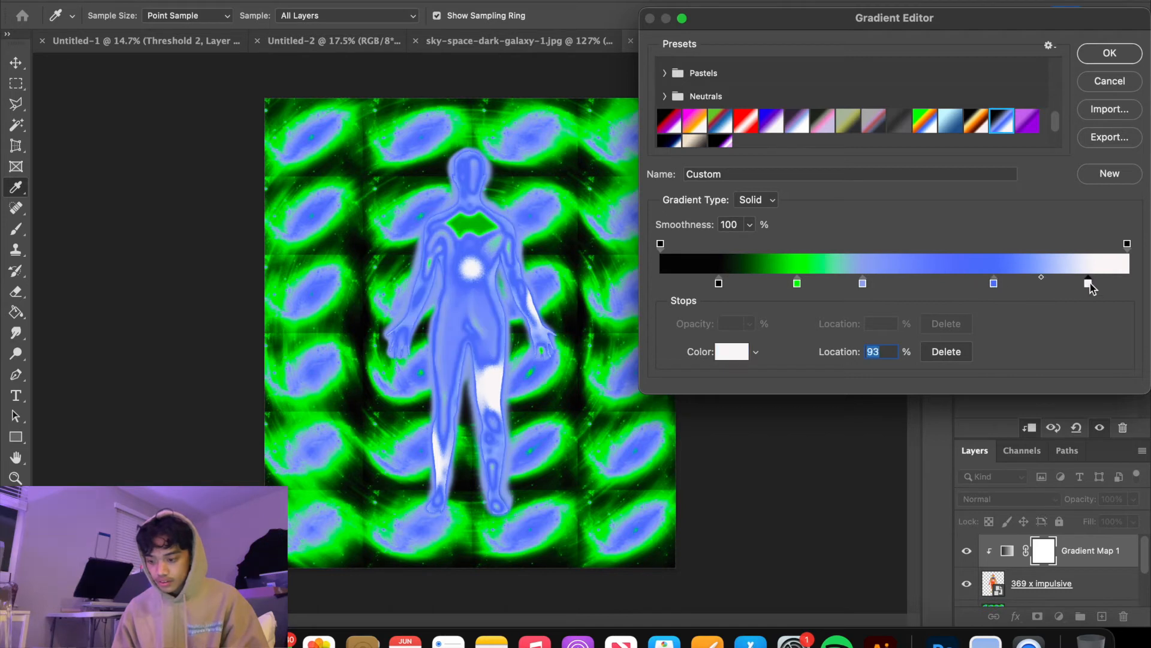
{"action": "left_click", "coordinate": [963, 352]}
Shift the green stop slightly toward the blue end, and place the light-blue stop at 65% and the blue stop at 86%
{"action": "left_click_drag", "start_coordinate": [798, 284], "coordinate": [941, 283]}
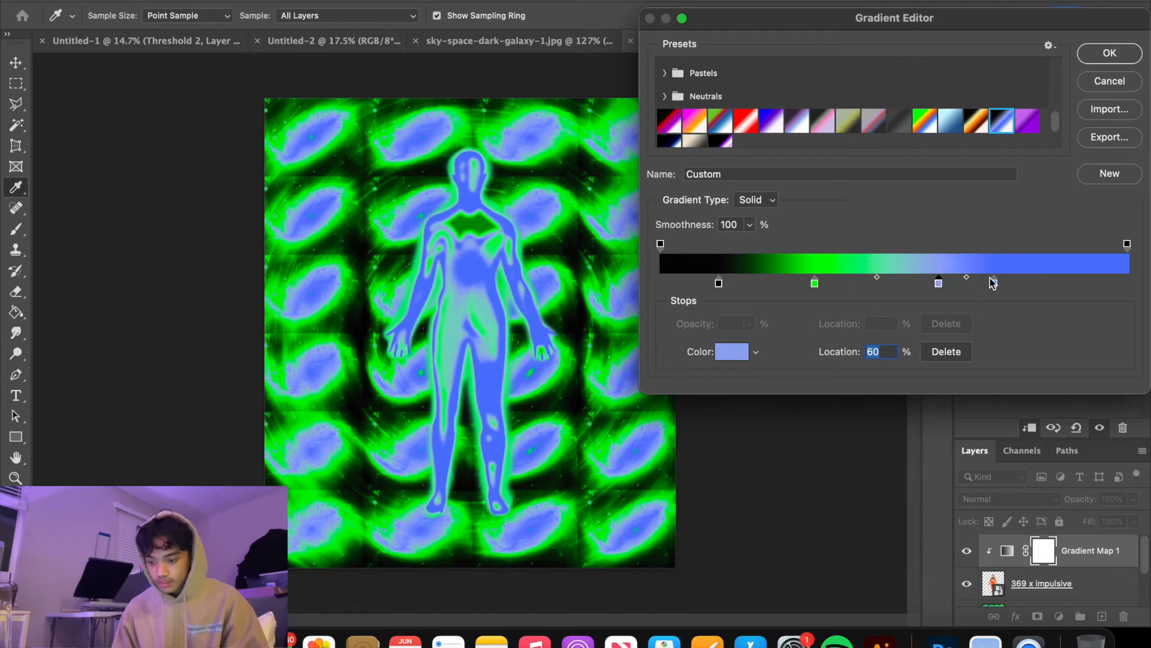
{"action": "left_click_drag", "start_coordinate": [994, 284], "coordinate": [1061, 289]}
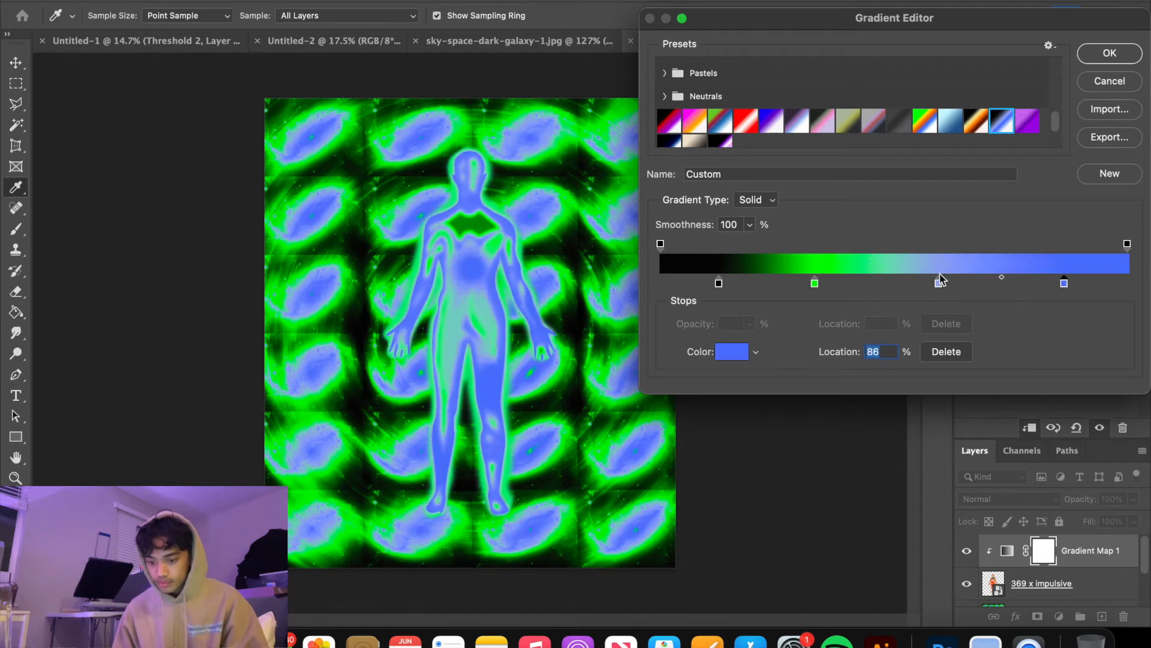
{"action": "left_click_drag", "start_coordinate": [939, 283], "coordinate": [963, 283]}
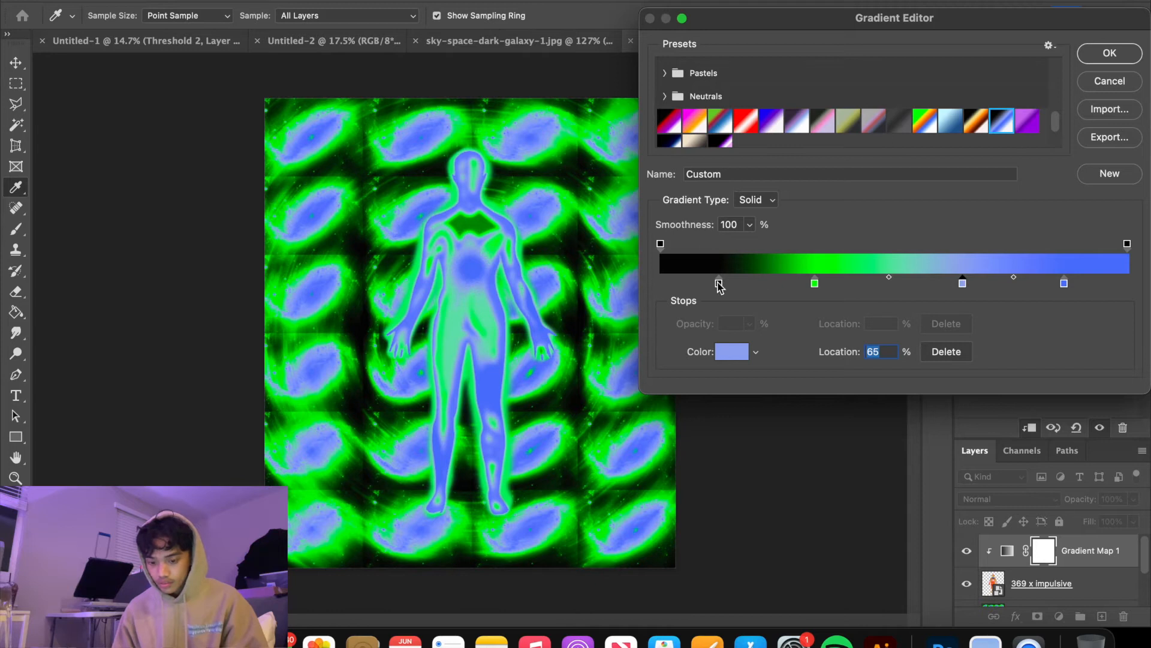
Delete the black stop from the figure's gradient and move the green stop to 40%
{"action": "left_click", "coordinate": [719, 283]}
{"action": "left_click", "coordinate": [959, 351]}
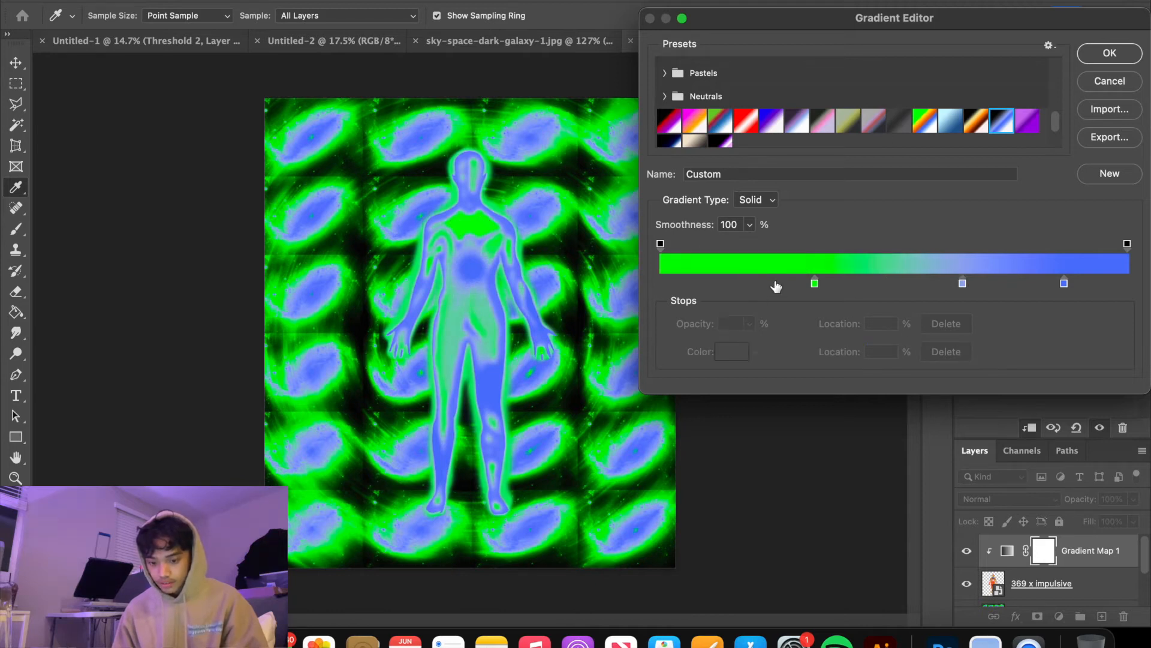
{"action": "left_click_drag", "start_coordinate": [815, 284], "coordinate": [848, 283]}
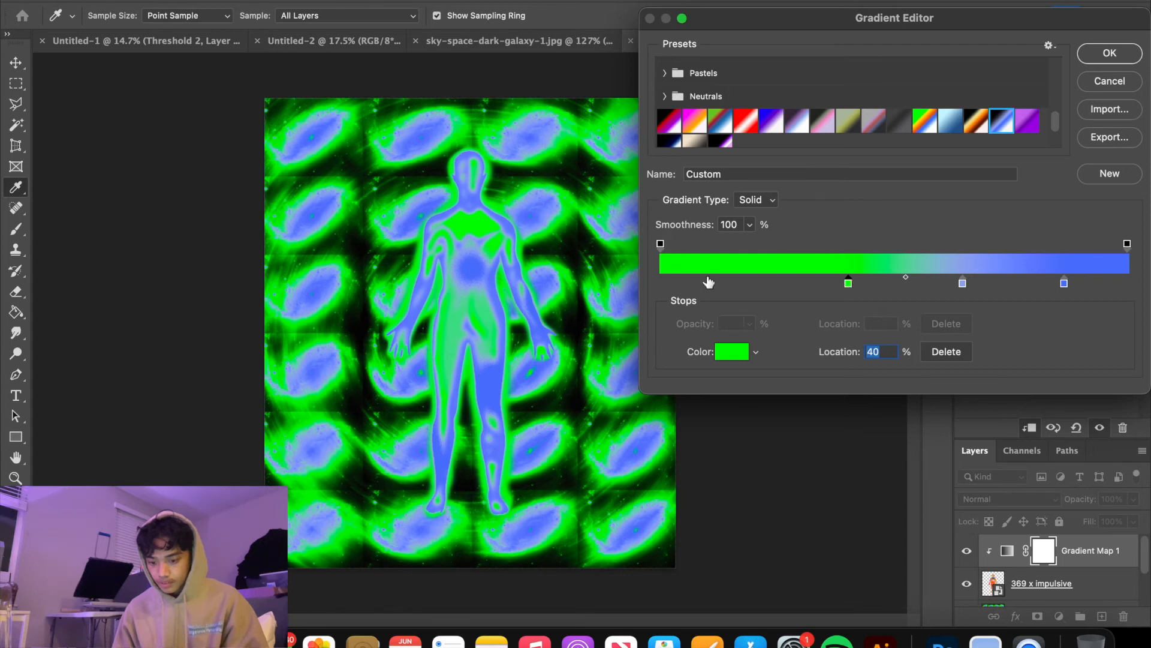
Add a color stop at 10% of the figure's gradient and color it black, 000000
{"action": "left_click", "coordinate": [732, 352]}
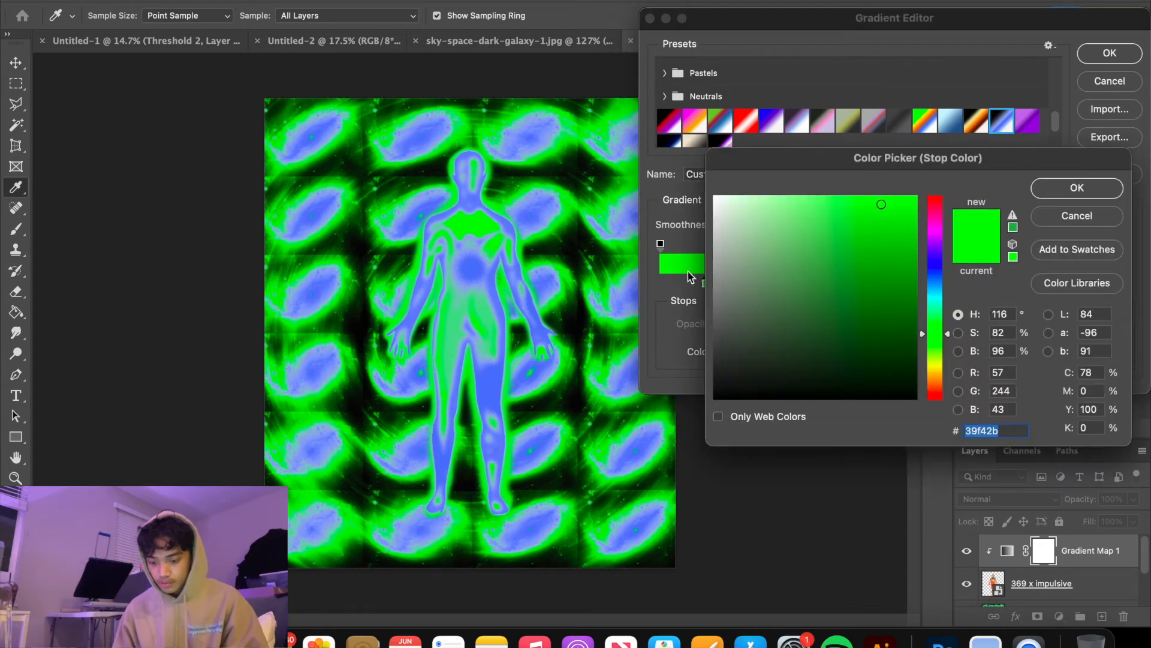
{"action": "left_click_drag", "start_coordinate": [732, 311], "coordinate": [598, 585]}
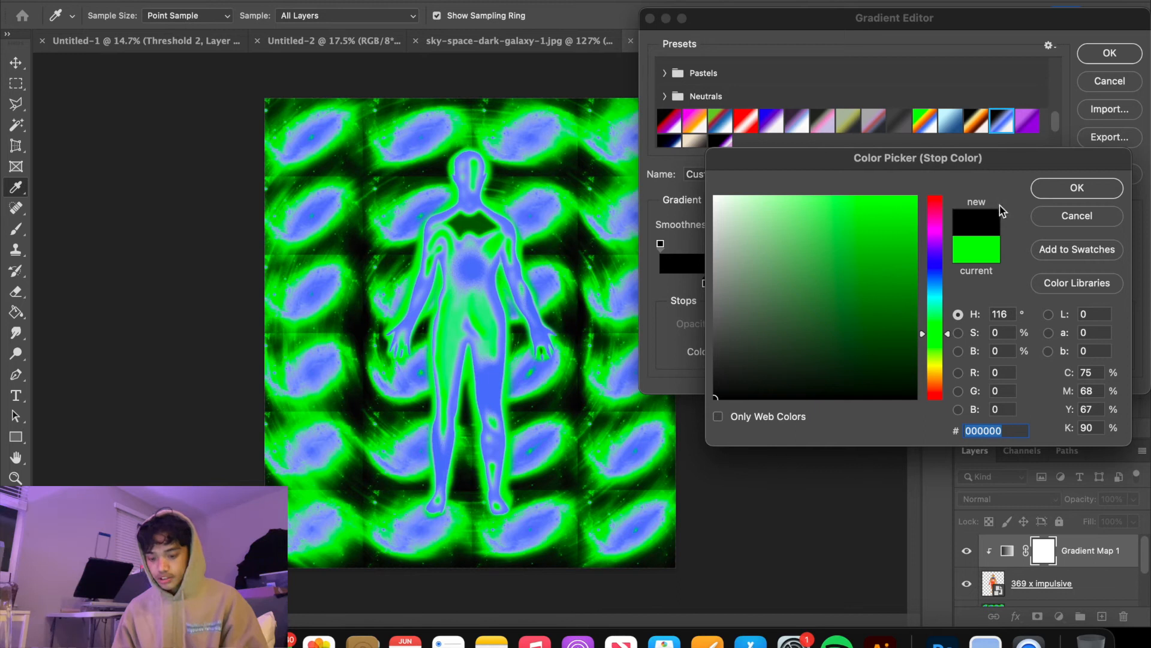
{"action": "left_click", "coordinate": [1058, 190]}
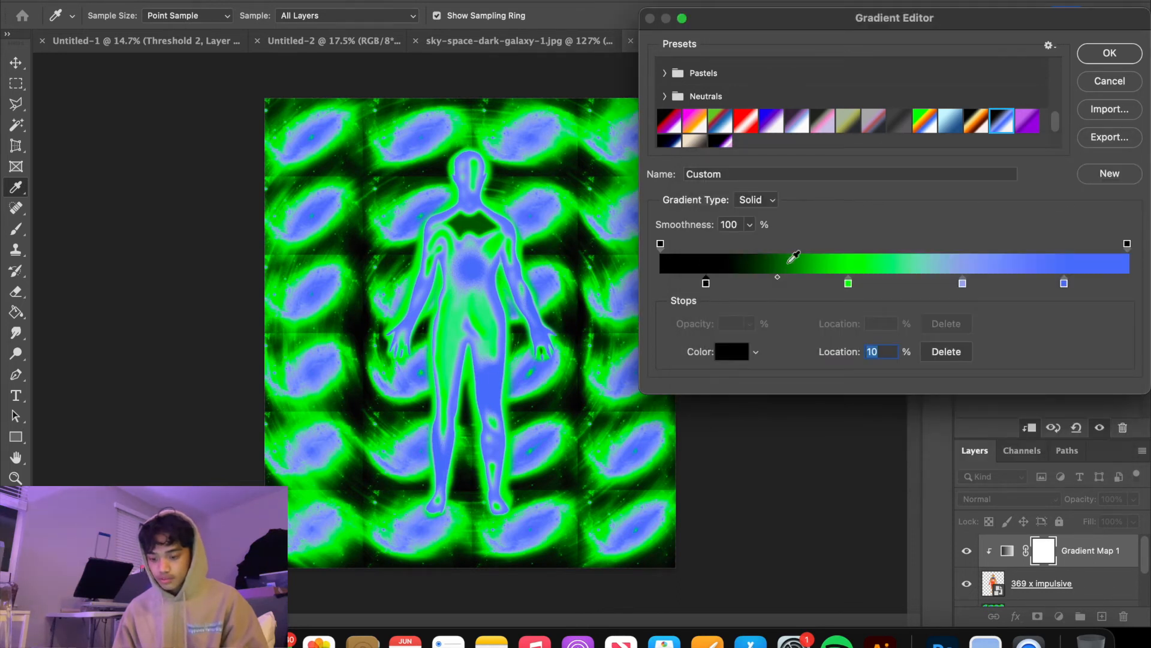
Move the green stop to 77% and the light-blue stop to 53%, and accept the figure's gradient
{"action": "left_click_drag", "start_coordinate": [963, 286], "coordinate": [947, 285]}
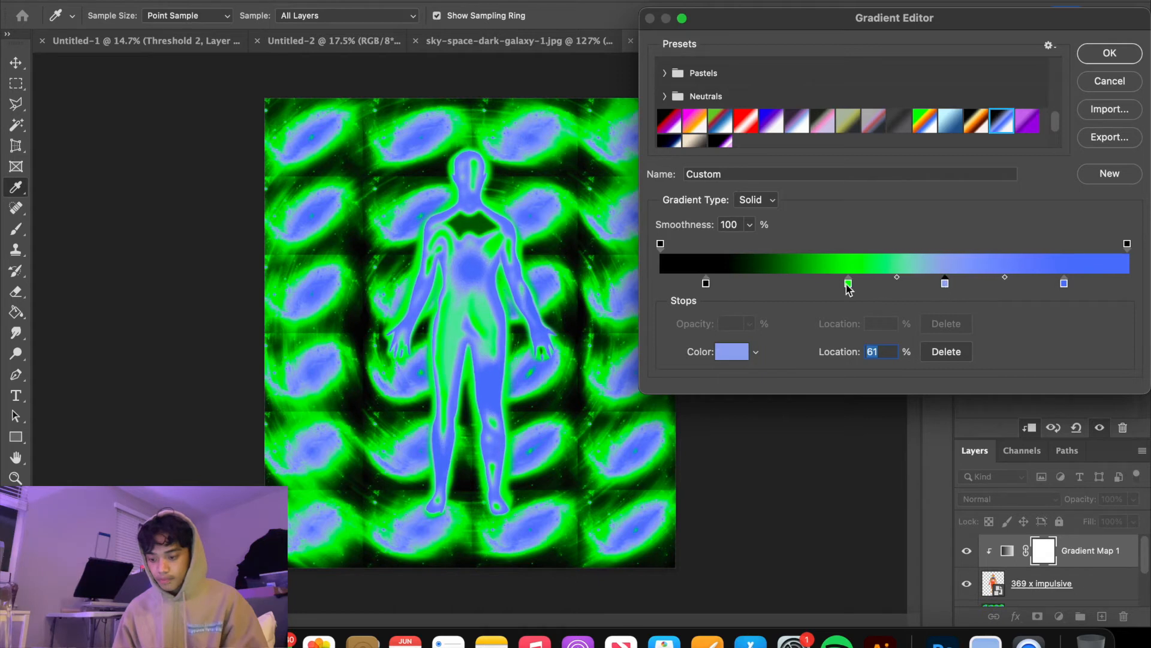
{"action": "left_click_drag", "start_coordinate": [848, 283], "coordinate": [1022, 289]}
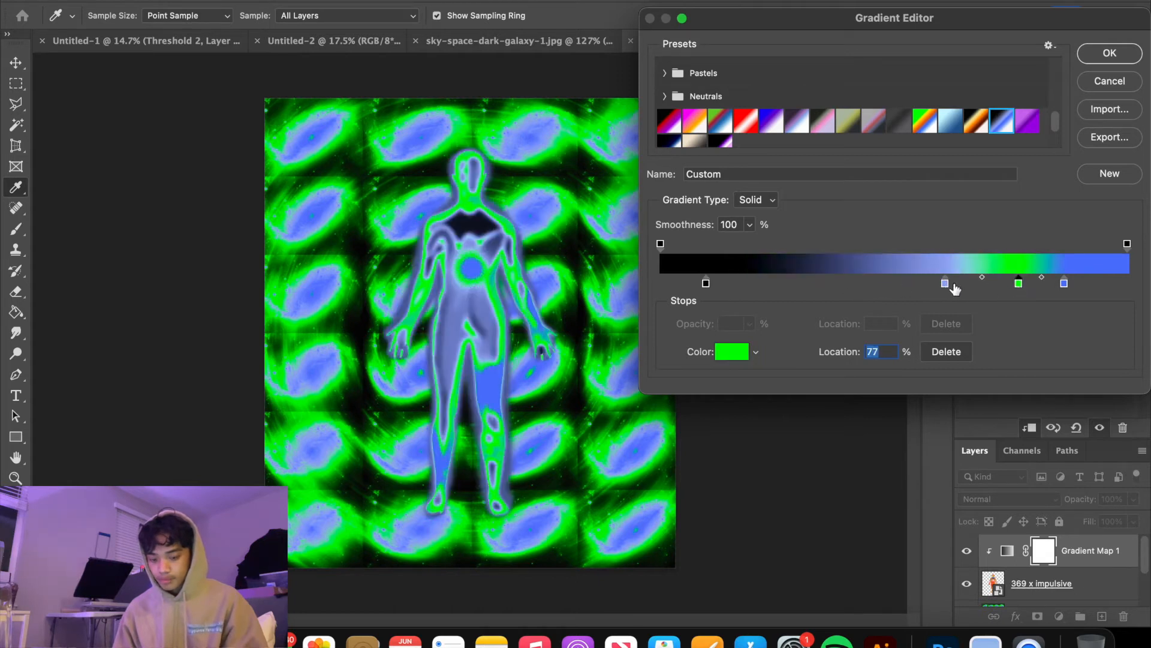
{"action": "left_click_drag", "start_coordinate": [946, 284], "coordinate": [904, 287]}
{"action": "left_click", "coordinate": [1109, 52]}
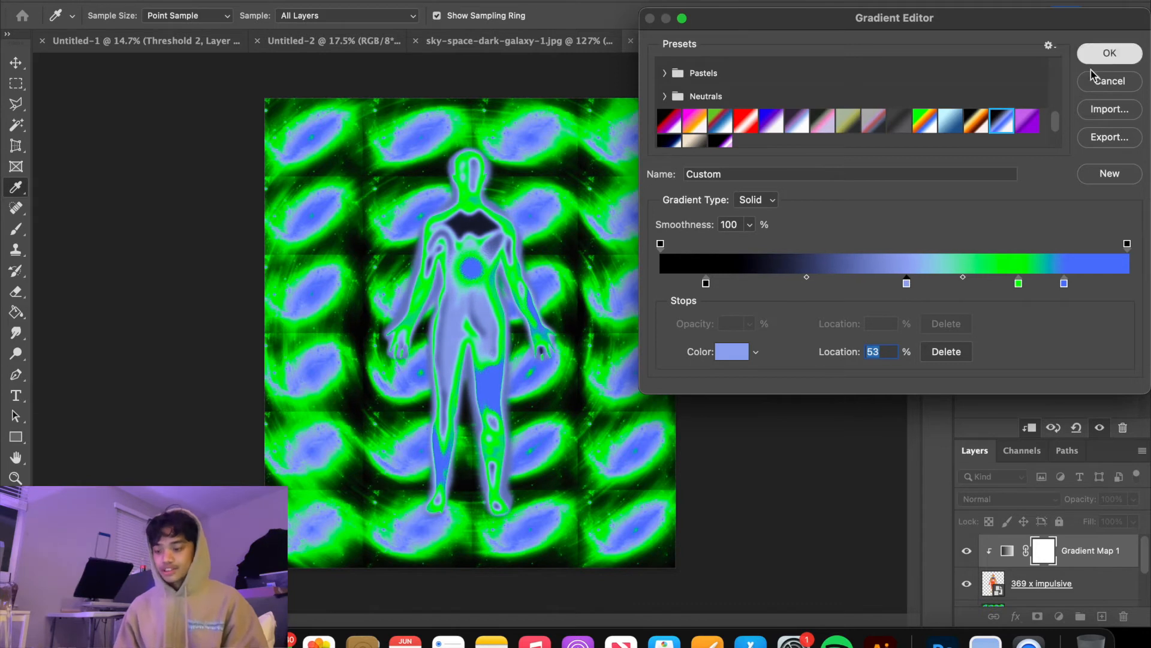
Merge the clipped gradient map with the 369 x impulsive figure layer
{"action": "key", "text": "z"}
{"action": "scroll", "coordinate": [1073, 577], "scroll_direction": "down", "scroll_amount": 1}
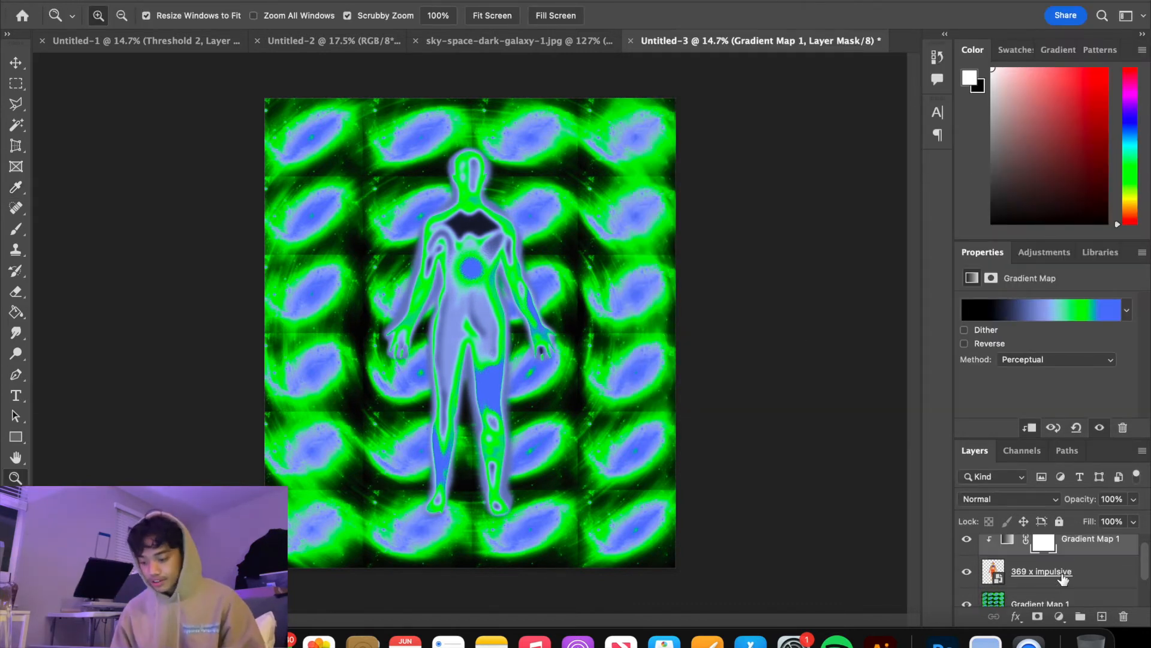
{"action": "left_click", "coordinate": [1101, 574]}
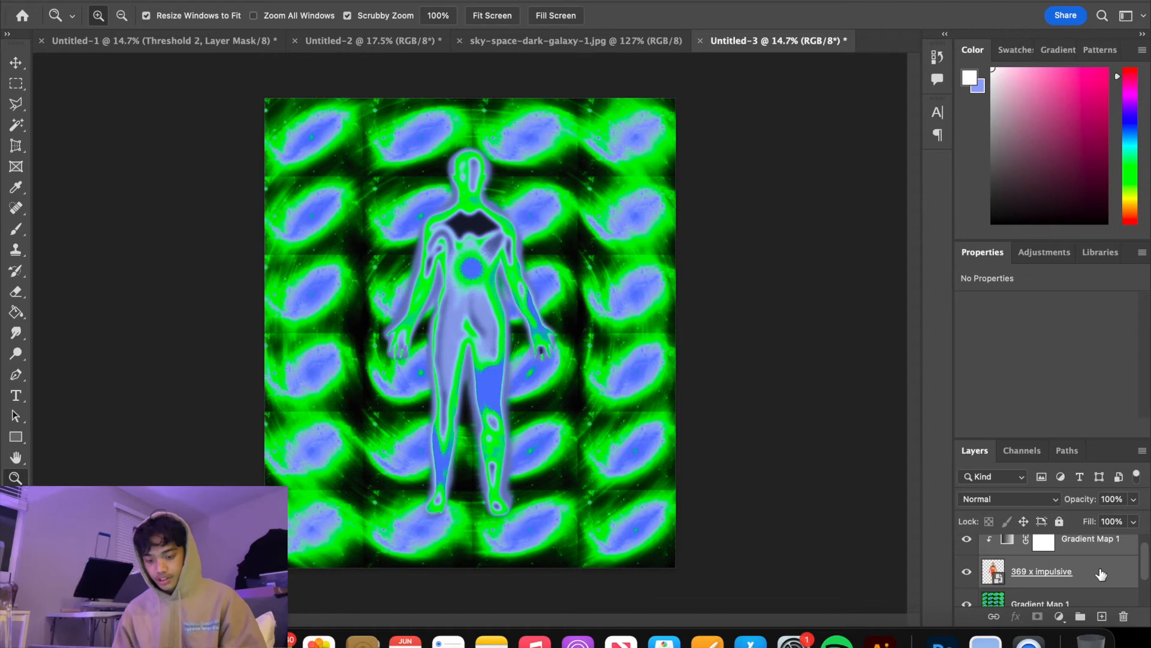
{"action": "key", "text": "ctrl+e"}
Duplicate the galaxy grid layer beneath the figure
{"action": "left_click", "coordinate": [1054, 579]}
{"action": "scroll", "coordinate": [1053, 579], "scroll_direction": "up", "scroll_amount": 1}
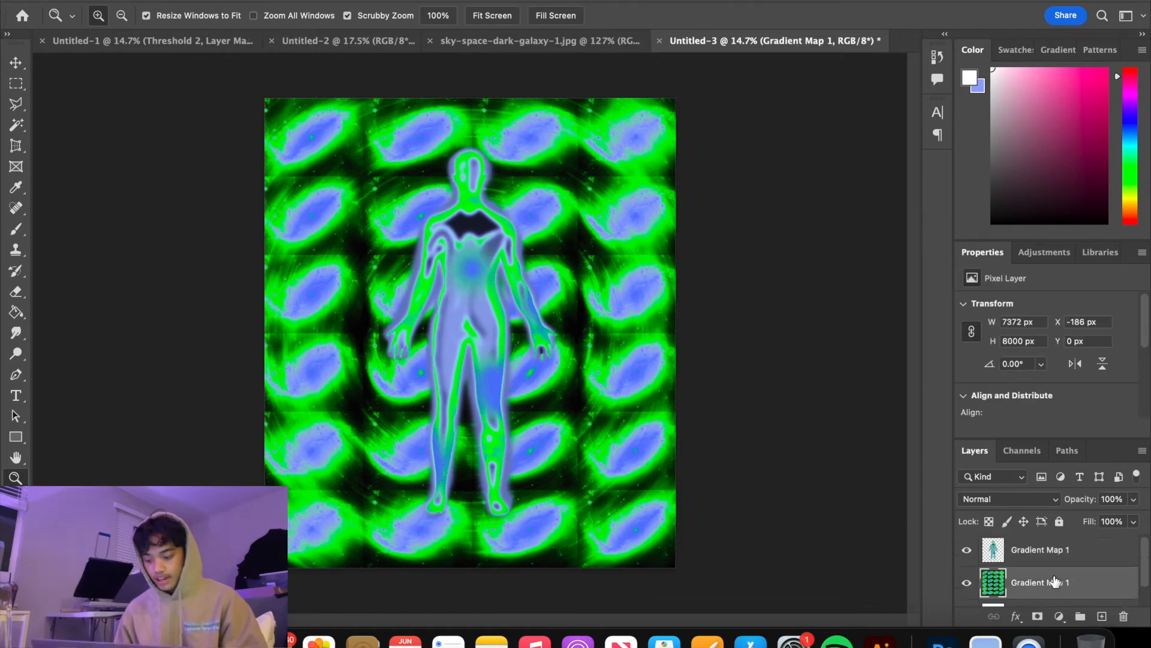
{"action": "left_click", "coordinate": [1082, 557], "text": "shift"}
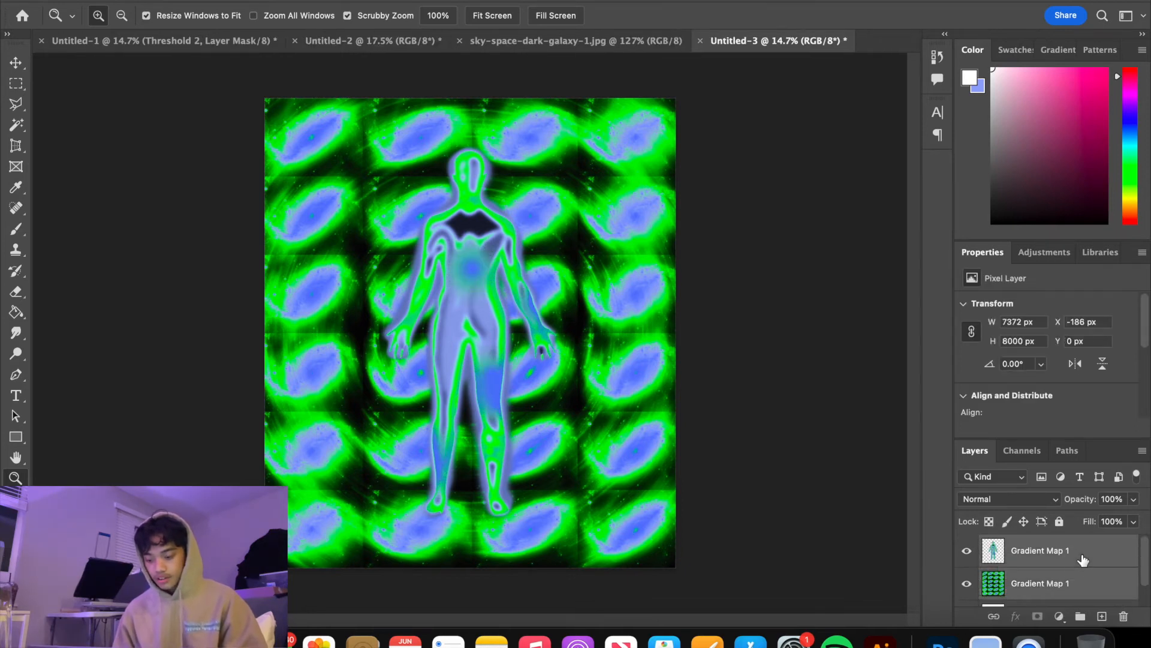
{"action": "left_click", "coordinate": [1061, 580]}
{"action": "key", "text": "ctrl+j"}
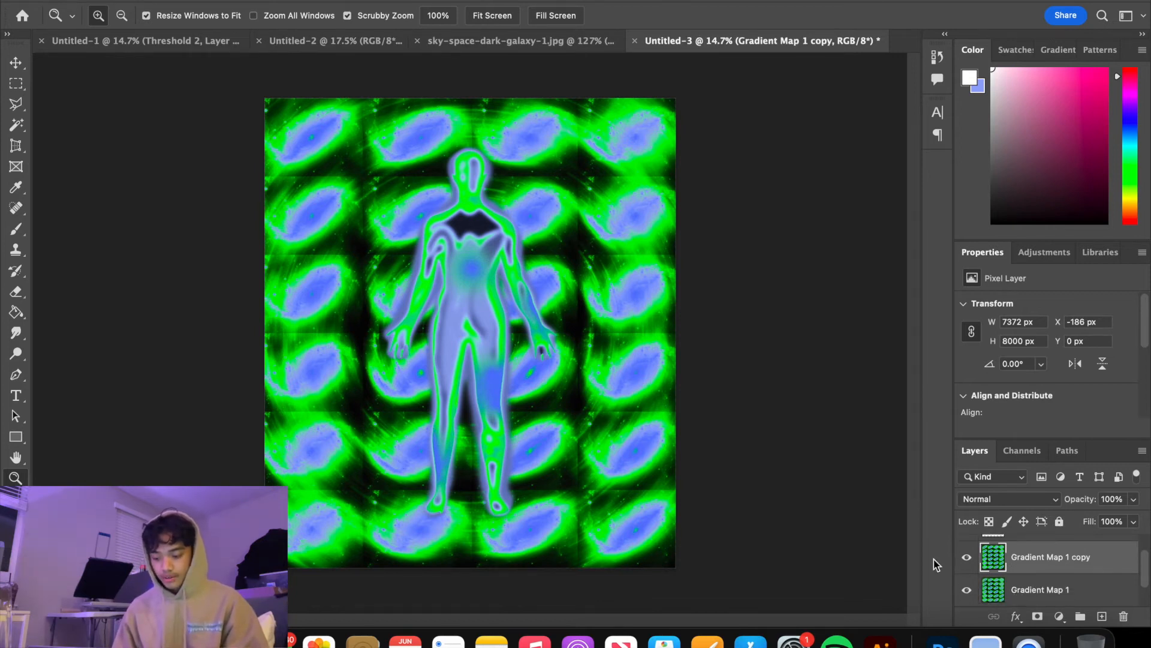
Apply a Gaussian Blur with a 179.5-pixel radius to the duplicated galaxy grid
{"action": "left_click", "coordinate": [372, 5]}
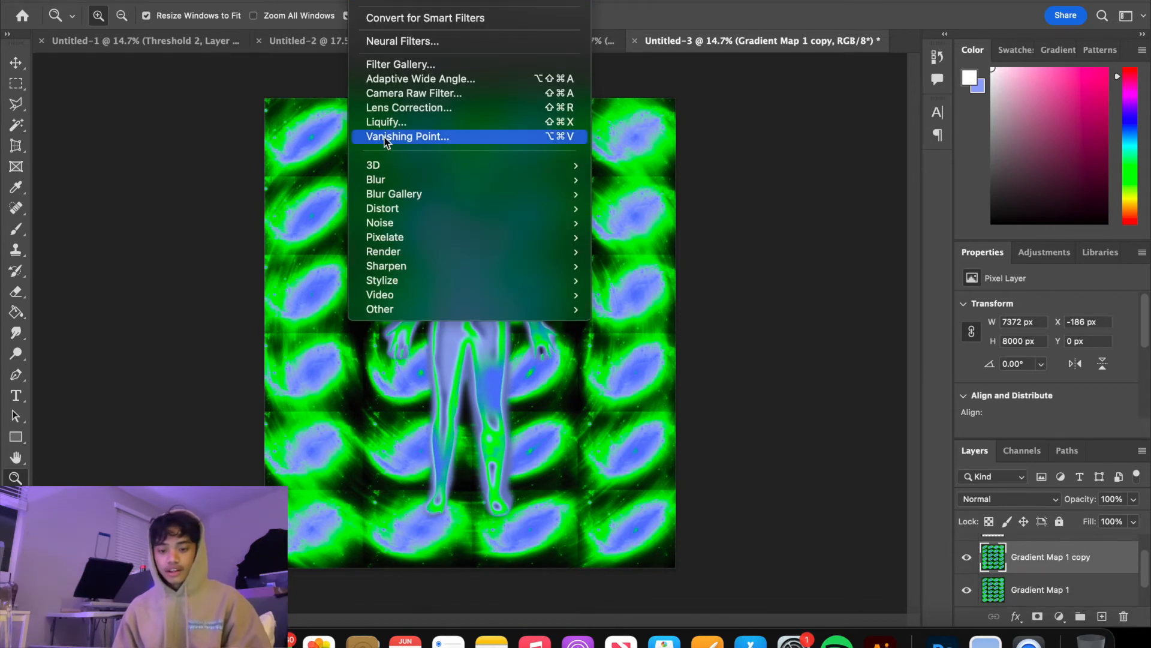
{"action": "mouse_move", "coordinate": [398, 180]}
{"action": "left_click", "coordinate": [656, 237]}
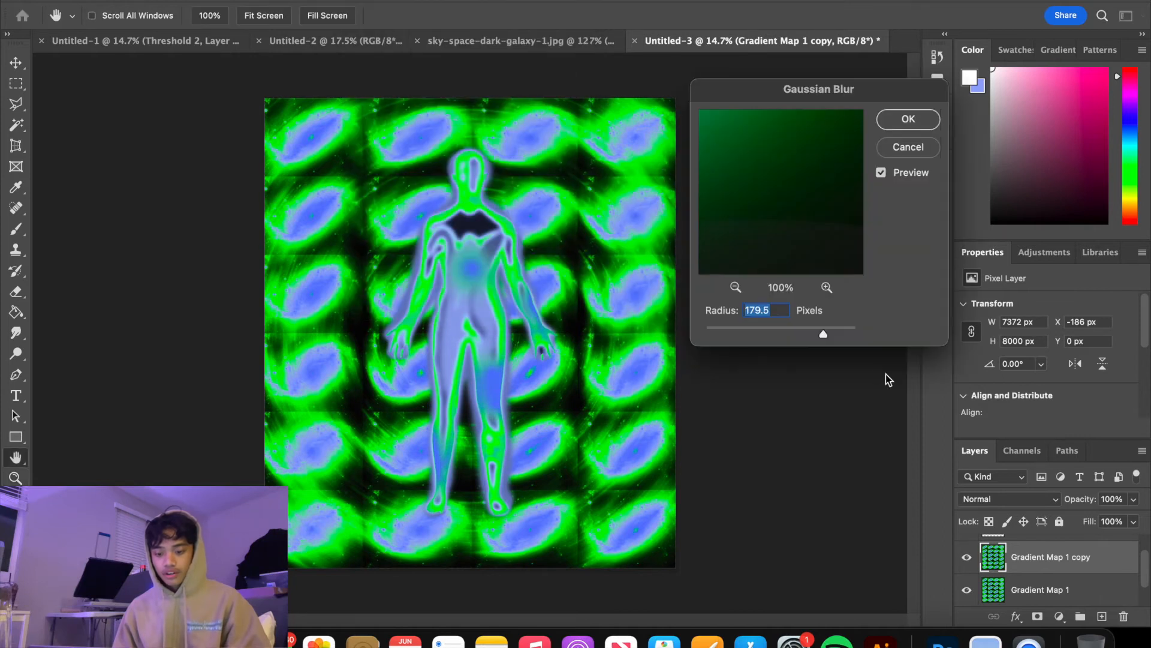
{"action": "left_click", "coordinate": [908, 119]}
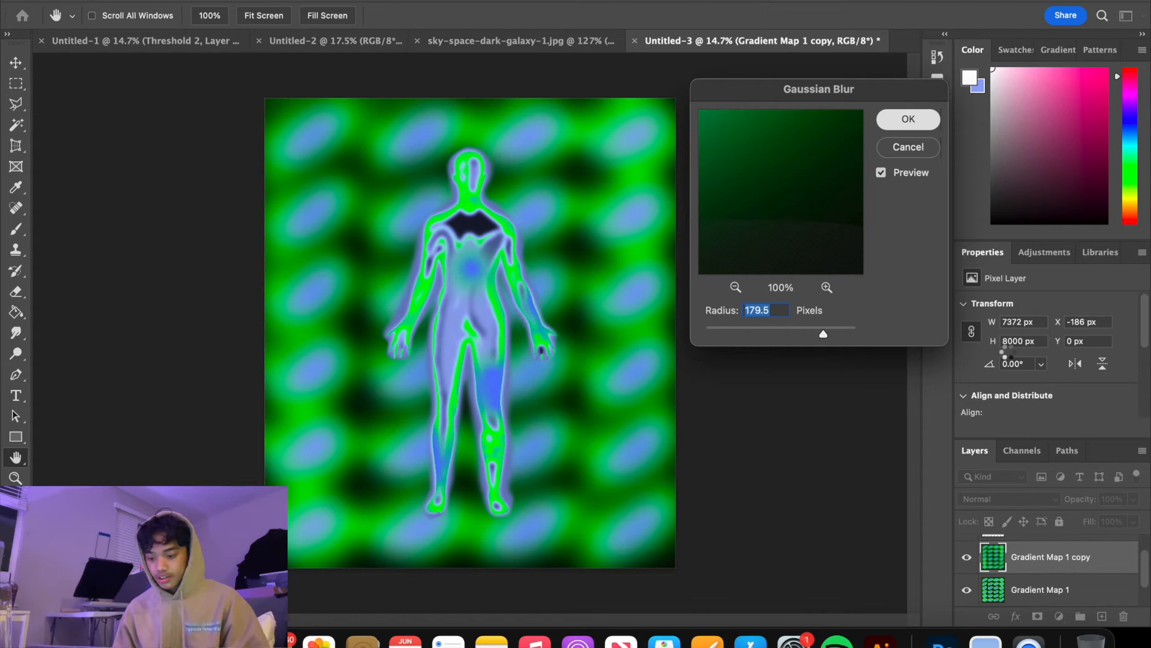
{"action": "key", "text": "Return"}
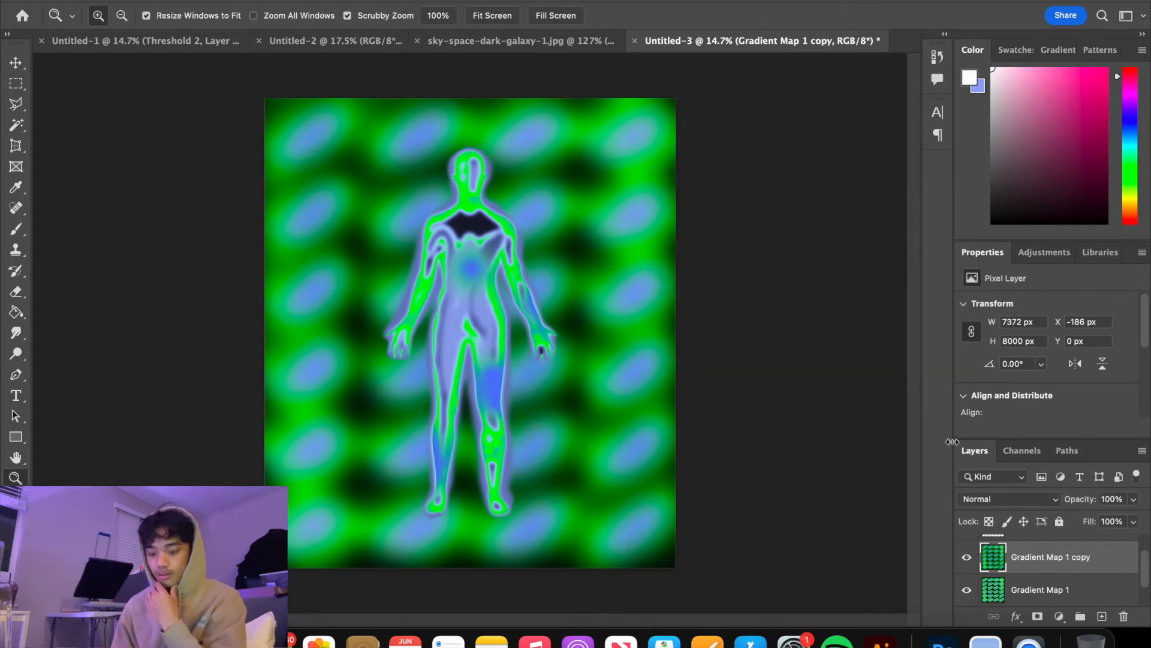
Lower the opacity of the blurred galaxy grid copy to 21%
{"action": "left_click", "coordinate": [1134, 500]}
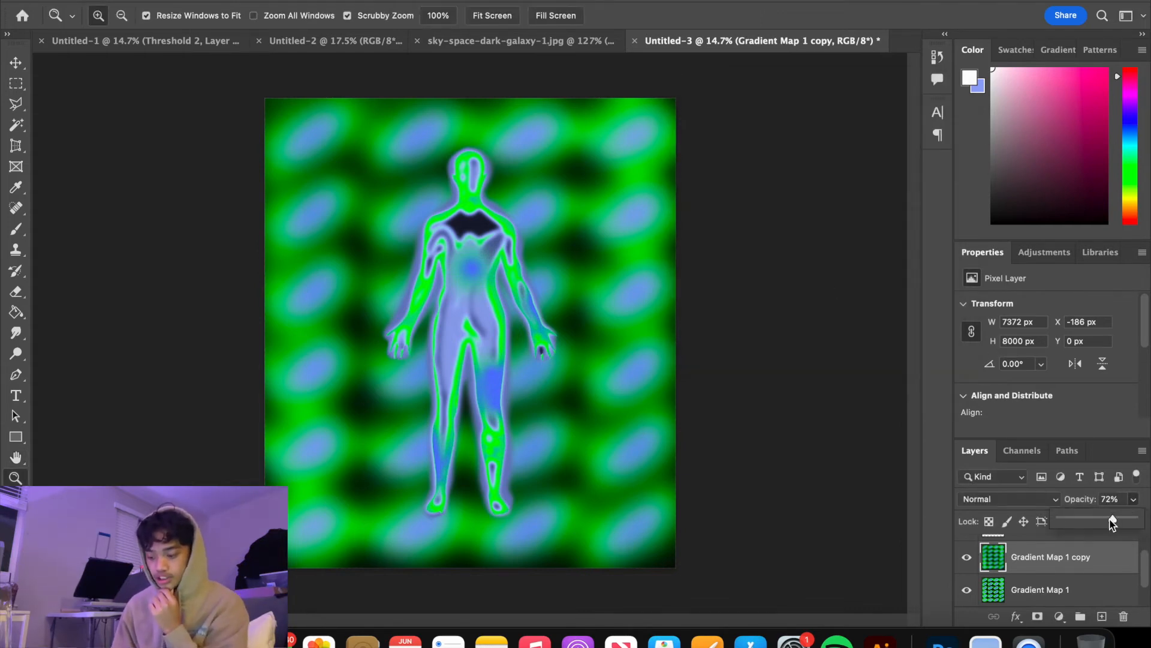
{"action": "left_click_drag", "start_coordinate": [1112, 521], "coordinate": [1101, 521]}
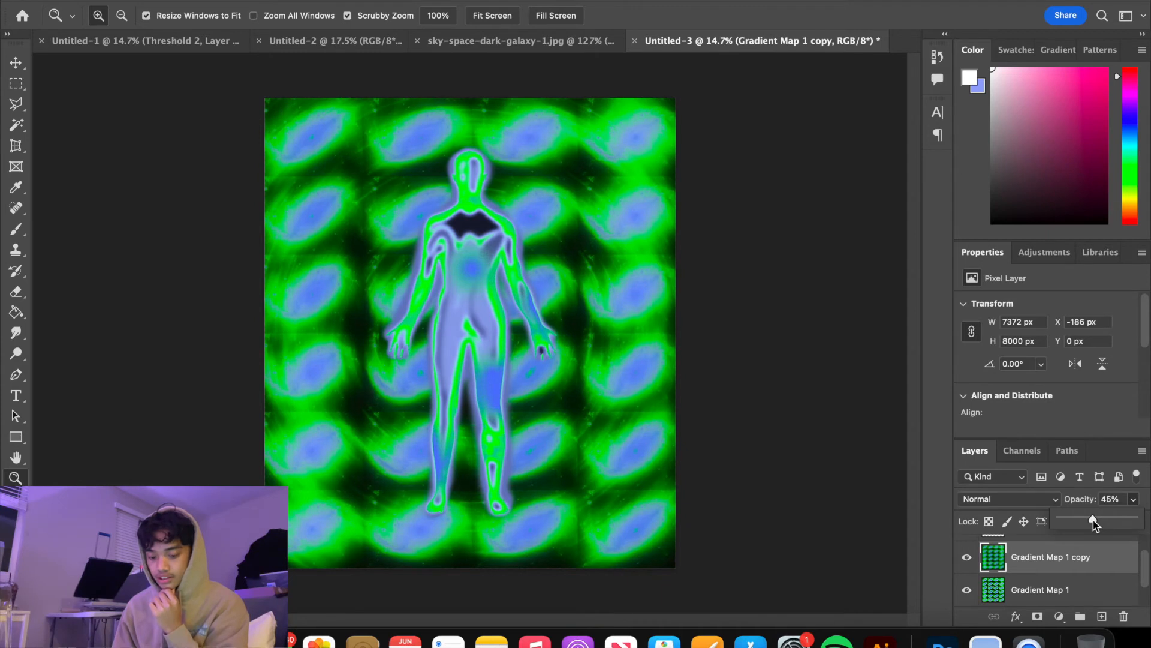
{"action": "left_click_drag", "start_coordinate": [1122, 520], "coordinate": [1078, 521]}
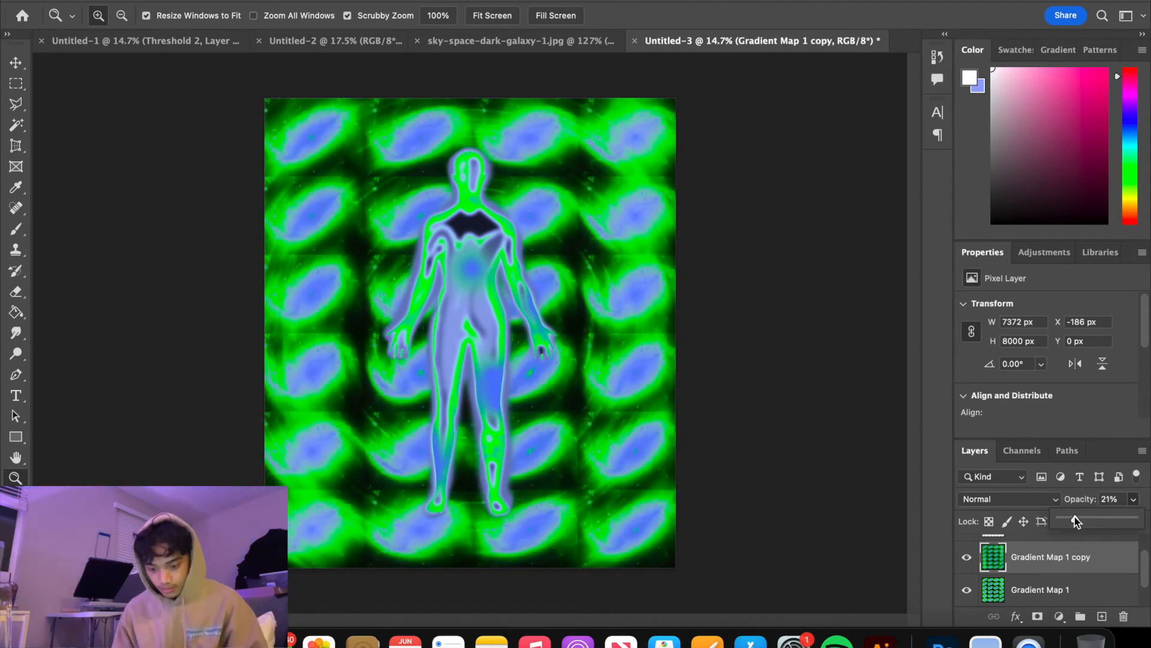
Scale the figure layer to about 176% and move it down so the legs run off the canvas's lower edge
{"action": "scroll", "coordinate": [1050, 574], "scroll_direction": "up", "scroll_amount": 1}
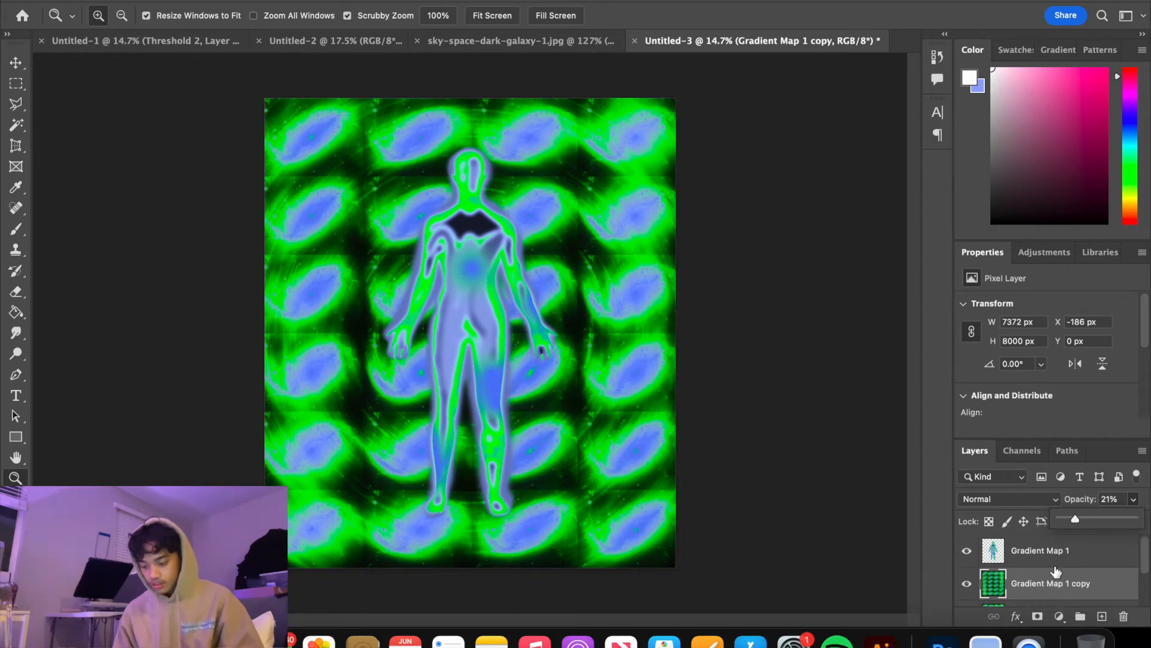
{"action": "left_click", "coordinate": [1070, 554]}
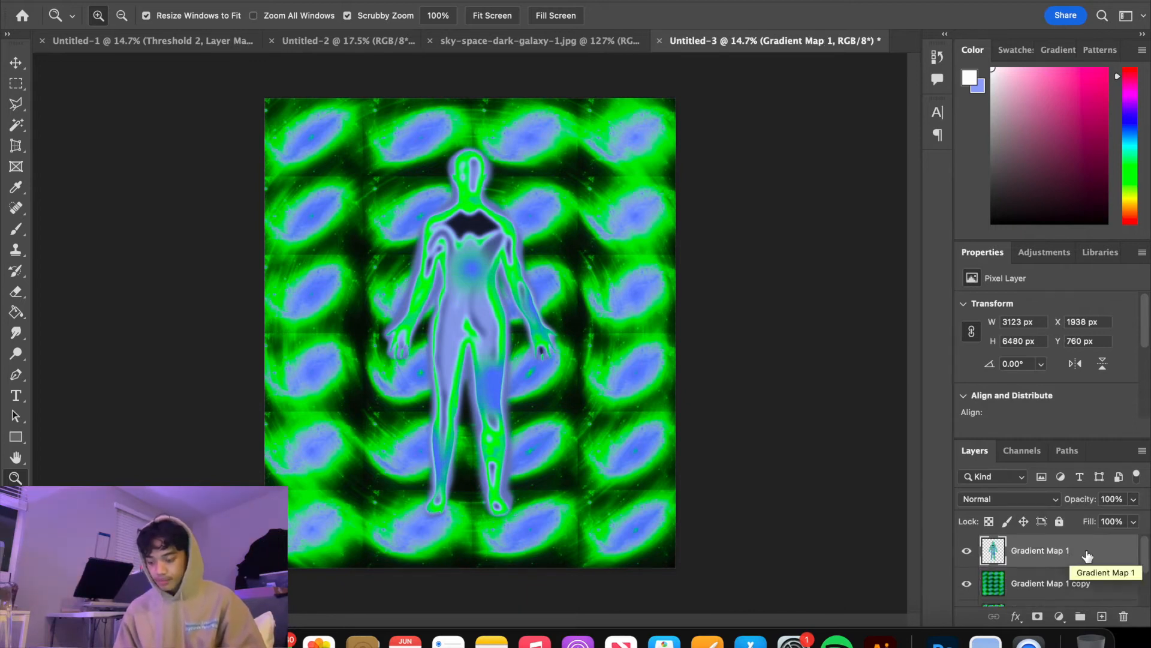
{"action": "key", "text": "ctrl+t"}
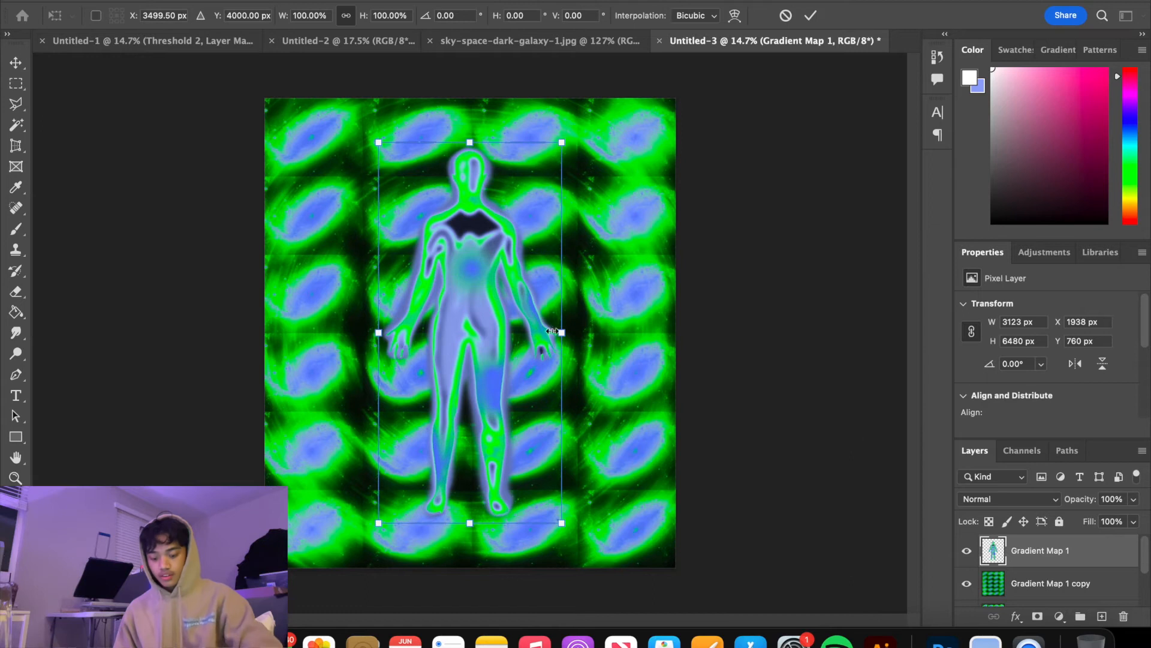
{"action": "left_click_drag", "start_coordinate": [566, 330], "coordinate": [699, 340]}
{"action": "left_click_drag", "start_coordinate": [565, 309], "coordinate": [503, 473]}
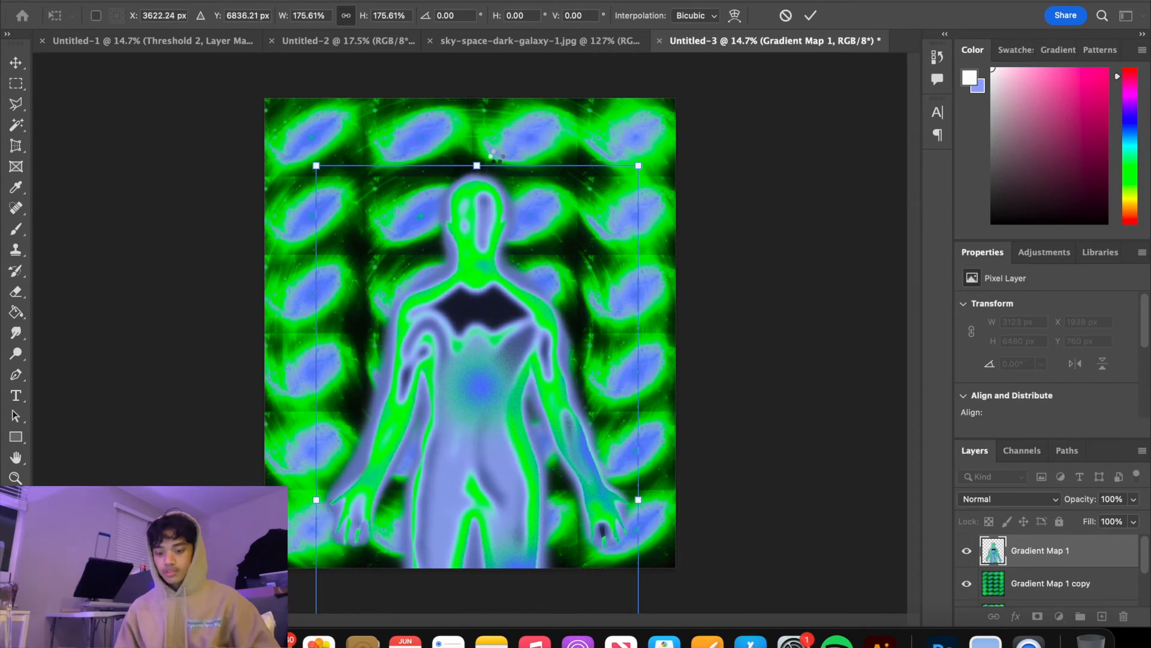
{"action": "key", "text": "Return"}
{"action": "key", "text": "z"}
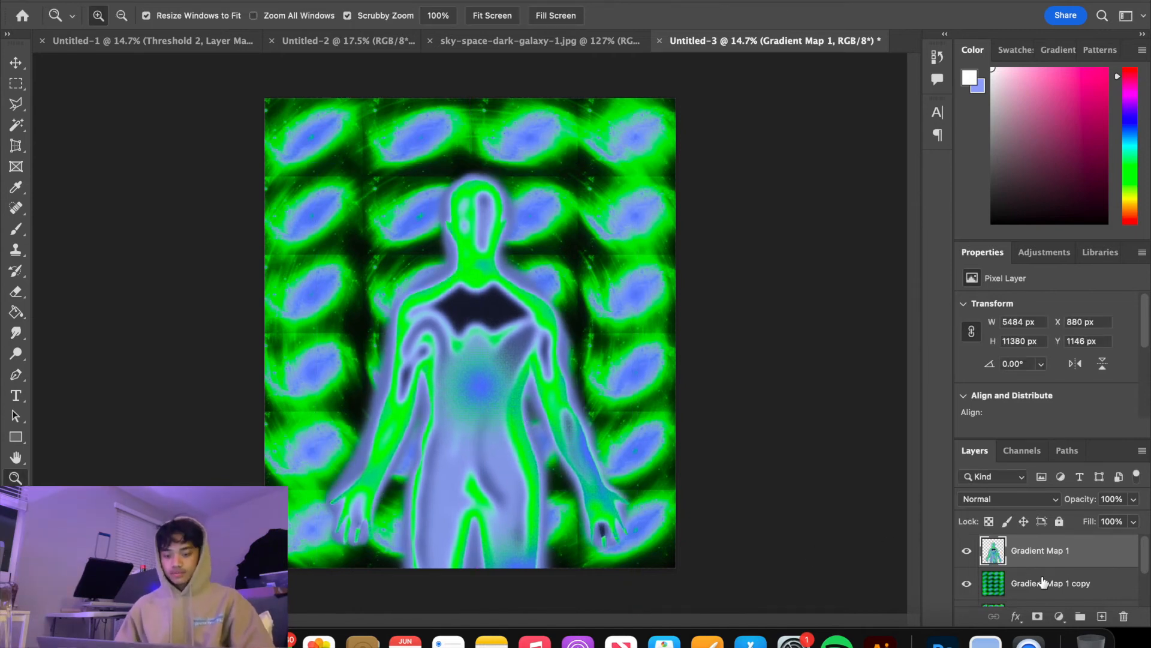
Add a Levels adjustment above the figure with input levels of 24, 1.22 and 242
{"action": "scroll", "coordinate": [1031, 585], "scroll_direction": "down", "scroll_amount": 2}
{"action": "scroll", "coordinate": [1035, 586], "scroll_direction": "up", "scroll_amount": 2}
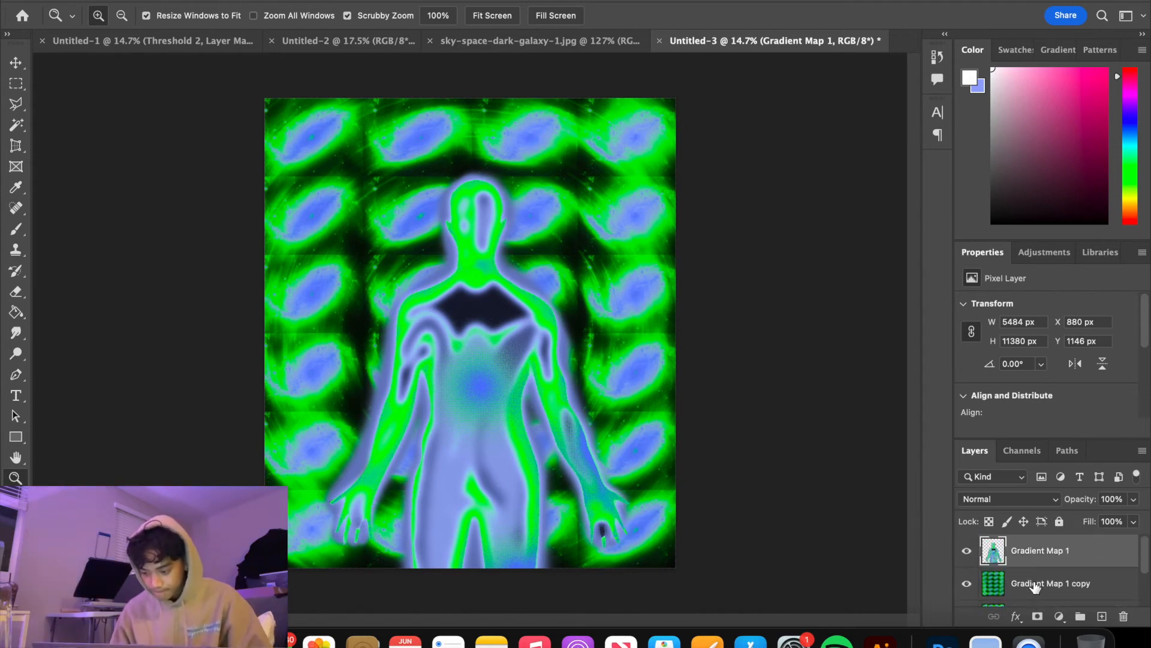
{"action": "left_click", "coordinate": [1059, 616]}
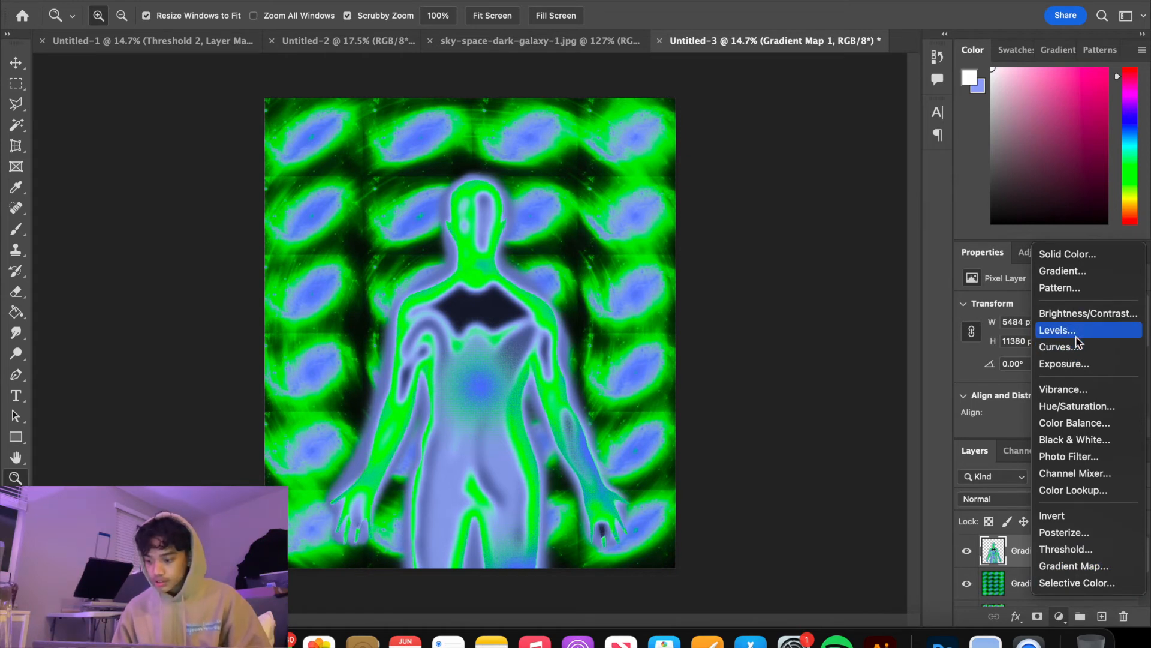
{"action": "left_click", "coordinate": [1074, 331]}
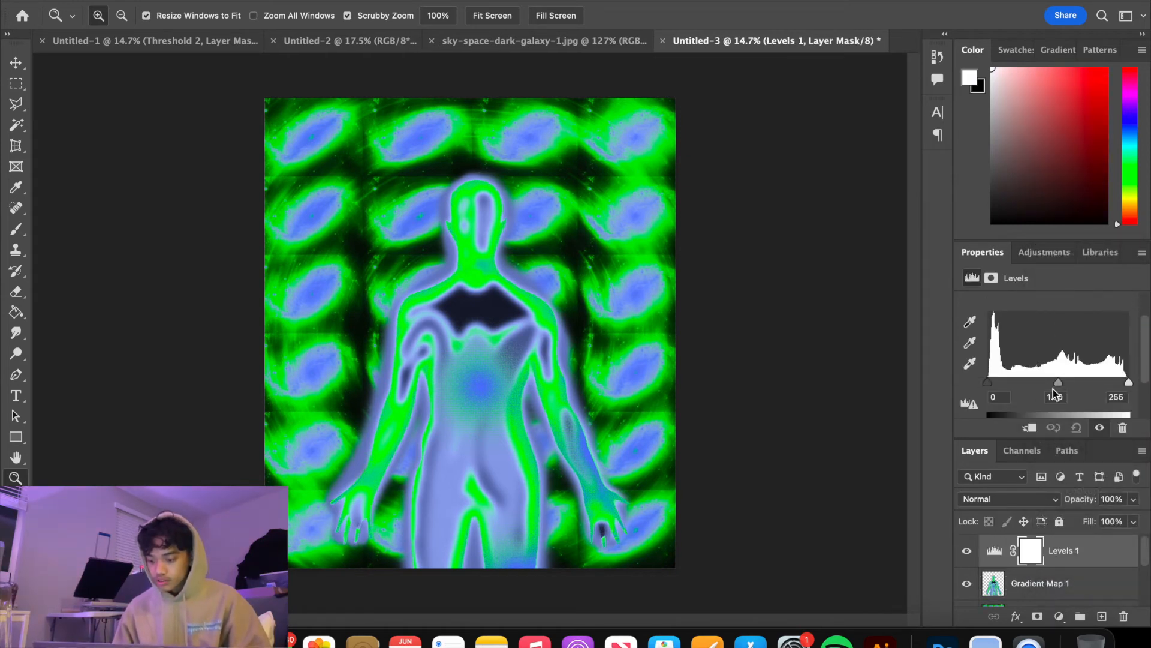
{"action": "left_click_drag", "start_coordinate": [1060, 387], "coordinate": [1001, 386]}
{"action": "left_click_drag", "start_coordinate": [1129, 384], "coordinate": [1123, 384]}
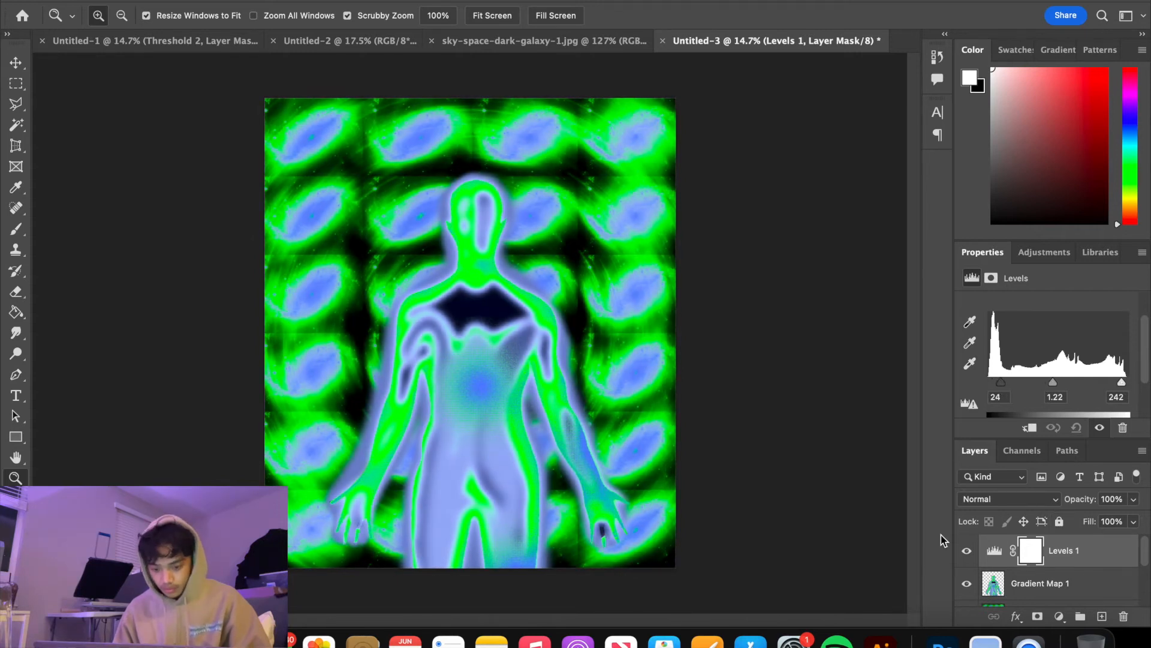
{"action": "scroll", "coordinate": [1009, 580], "scroll_direction": "down", "scroll_amount": 3}
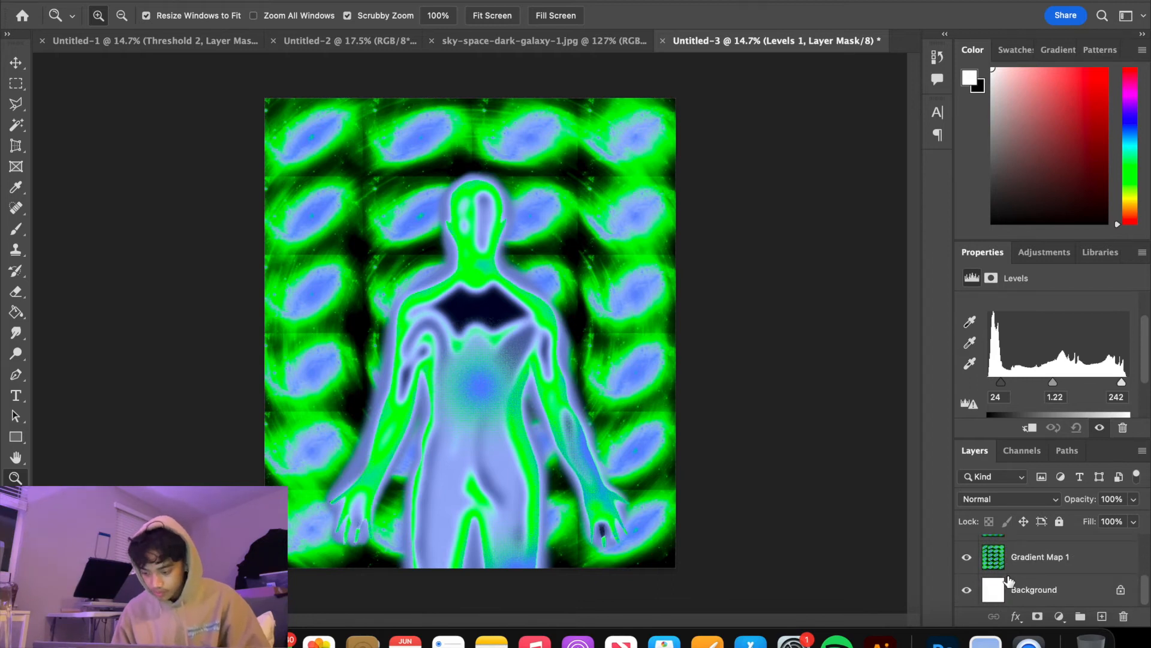
{"action": "scroll", "coordinate": [1009, 581], "scroll_direction": "up", "scroll_amount": 2}
{"action": "scroll", "coordinate": [1033, 591], "scroll_direction": "down", "scroll_amount": 2}
{"action": "scroll", "coordinate": [1033, 591], "scroll_direction": "up", "scroll_amount": 2}
{"action": "scroll", "coordinate": [1034, 591], "scroll_direction": "down", "scroll_amount": 2}
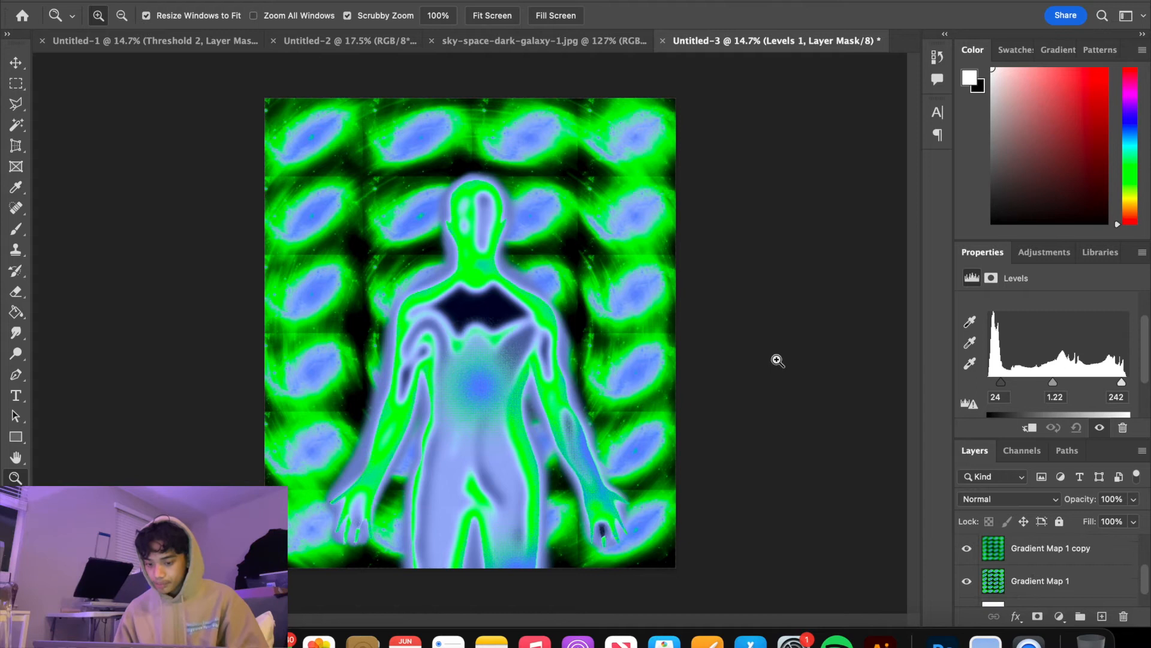
{"action": "left_click_drag", "start_coordinate": [484, 305], "coordinate": [525, 319]}
{"action": "left_click_drag", "start_coordinate": [474, 287], "coordinate": [487, 297]}
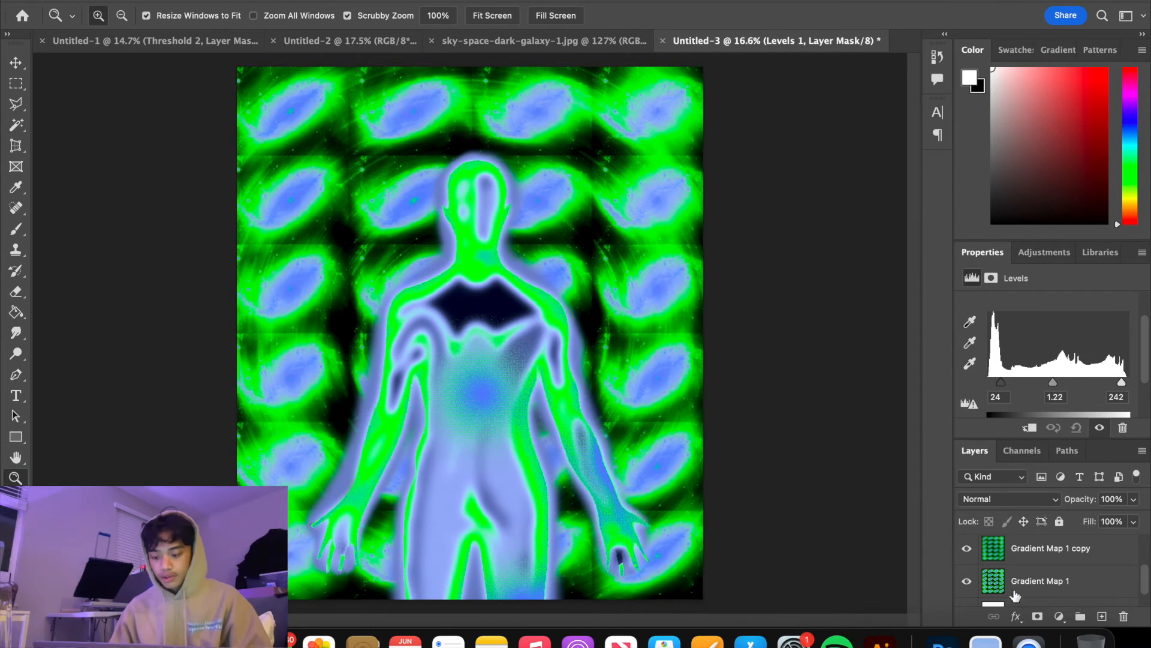
Merge the galaxy grid layer with its blurred copy
{"action": "left_click", "coordinate": [1044, 581]}
{"action": "scroll", "coordinate": [1044, 580], "scroll_direction": "down", "scroll_amount": 2}
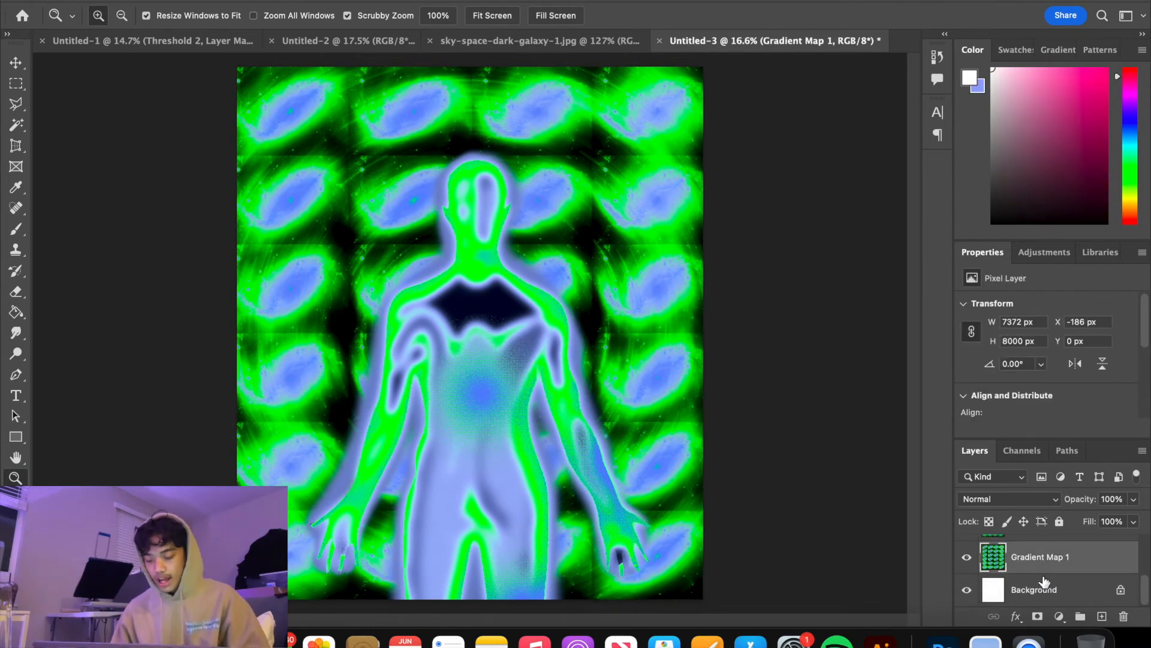
{"action": "scroll", "coordinate": [1065, 567], "scroll_direction": "up", "scroll_amount": 2}
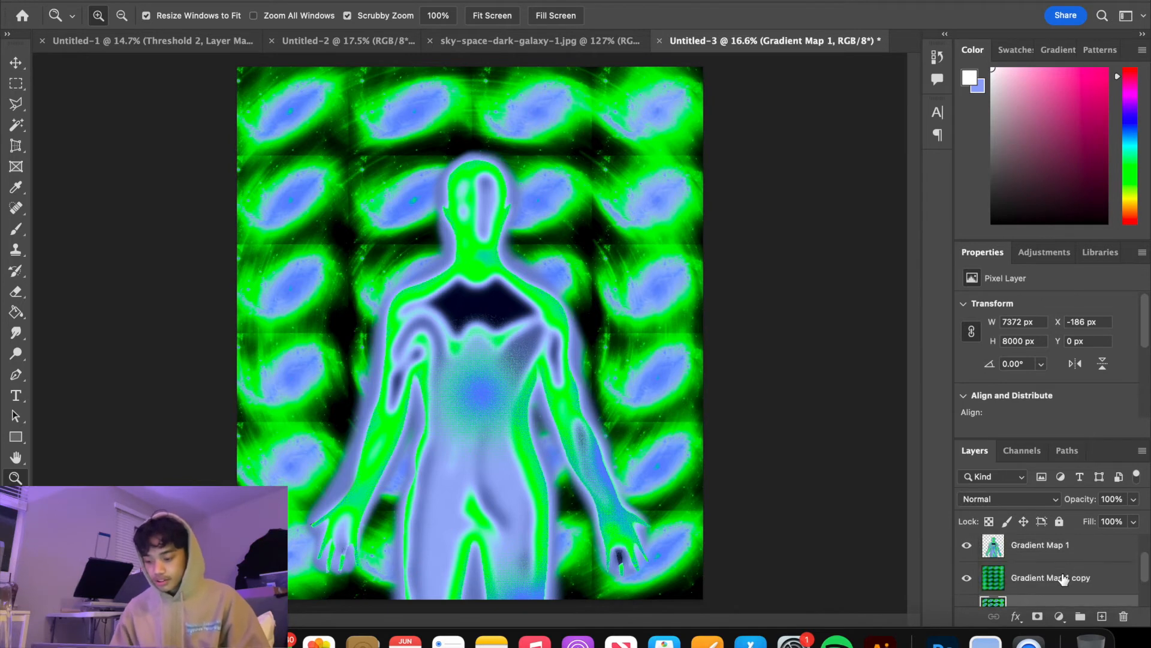
{"action": "left_click", "coordinate": [1063, 578]}
{"action": "left_click", "coordinate": [1063, 579]}
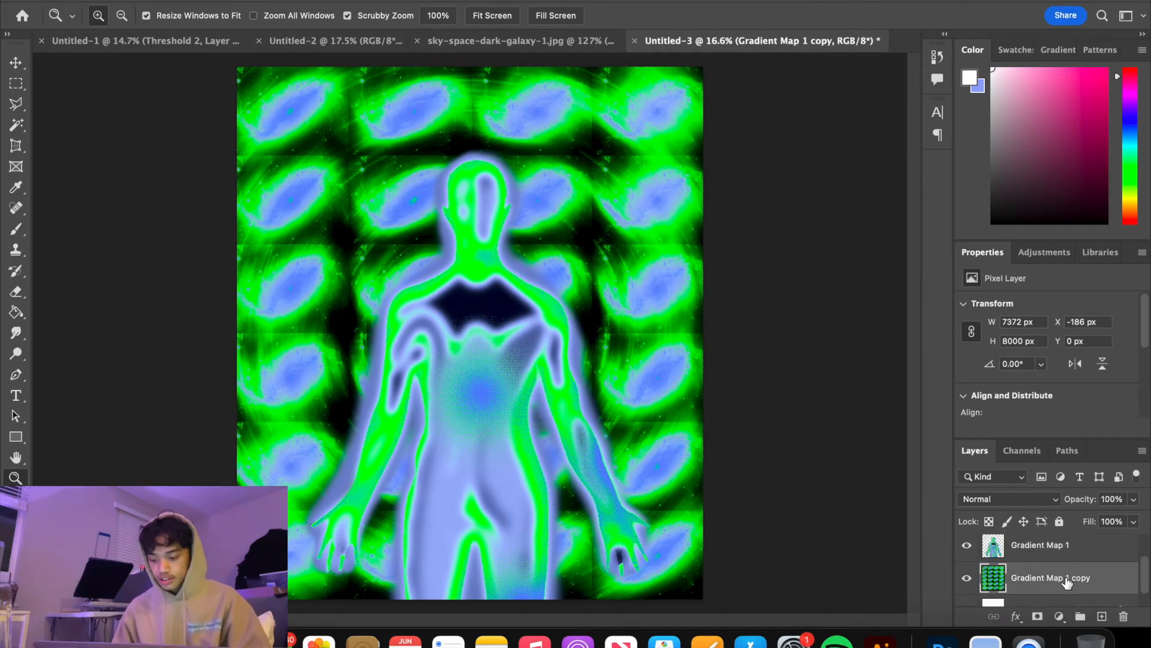
Add a new empty layer between the figure and the merged galaxy grid
{"action": "left_click", "coordinate": [1101, 616]}
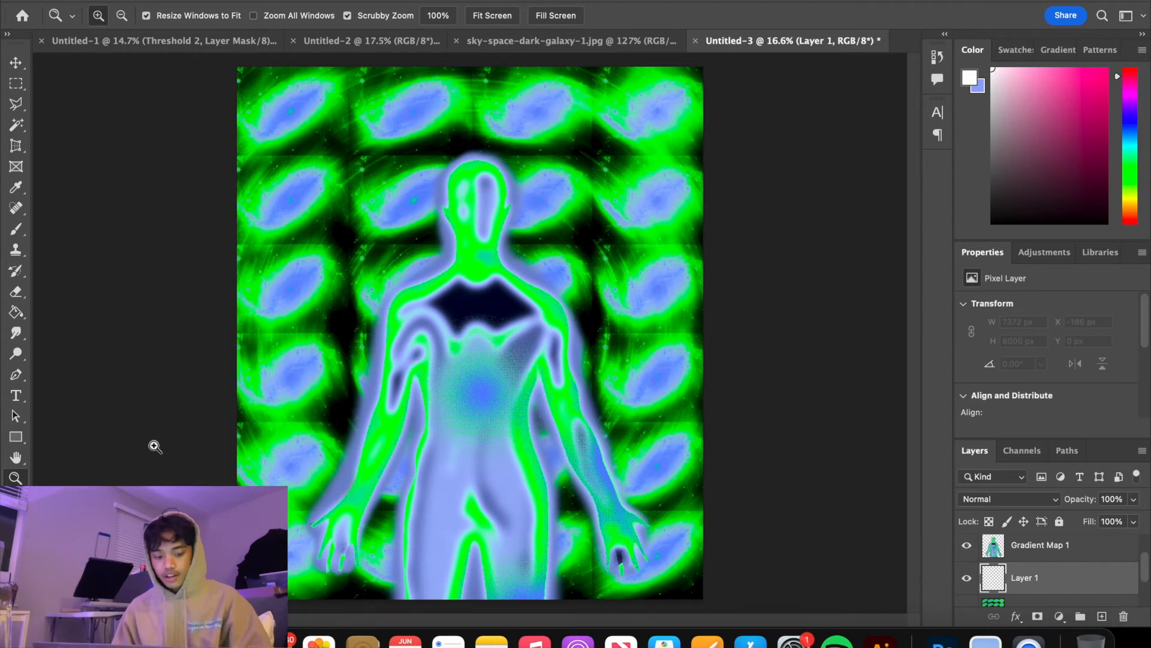
{"action": "left_click", "coordinate": [226, 431], "text": "alt"}
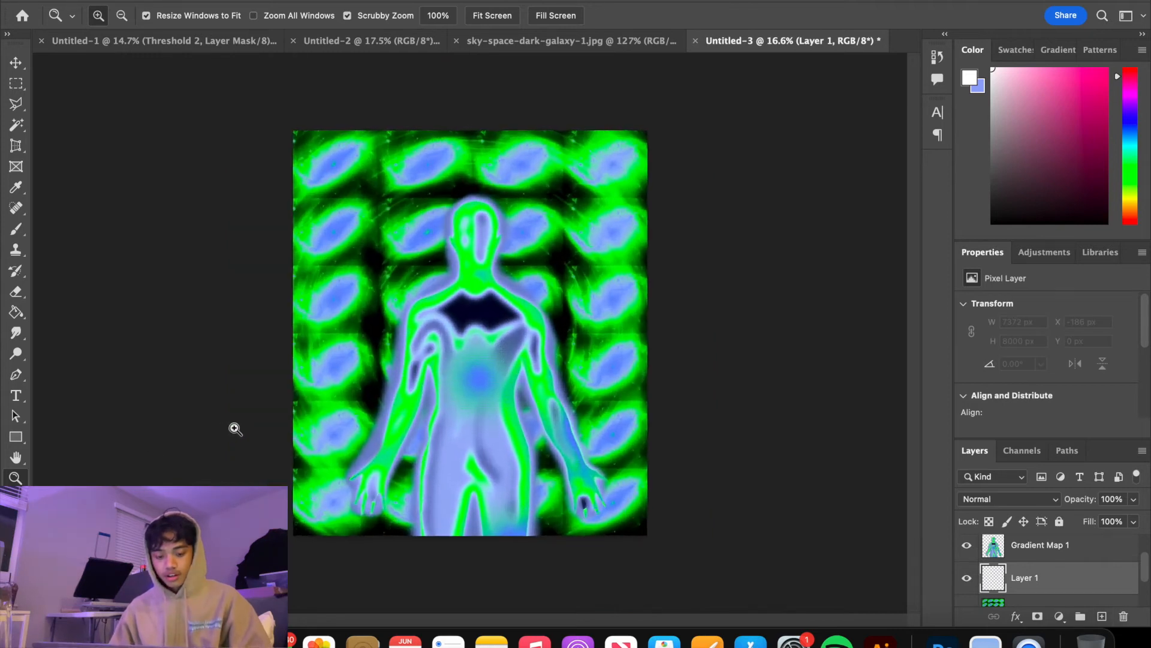
Set the brush's foreground color to the bright green sampled from the figure's shoulder
{"action": "key", "text": "b"}
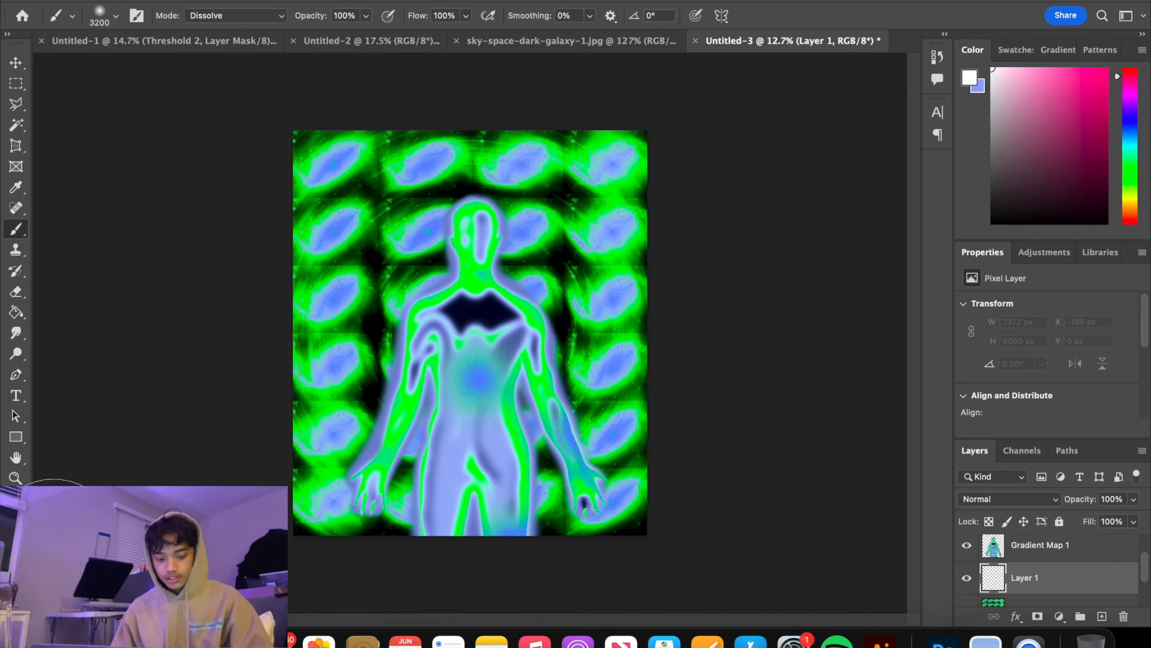
{"action": "key", "text": "x"}
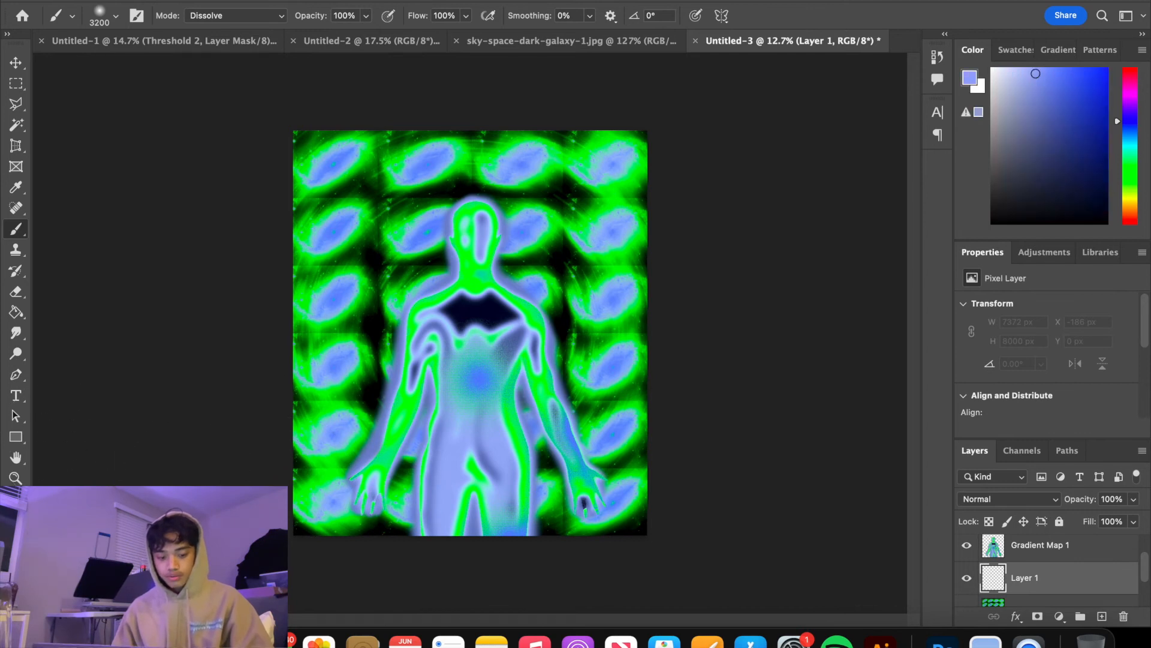
{"action": "left_click", "coordinate": [12, 531]}
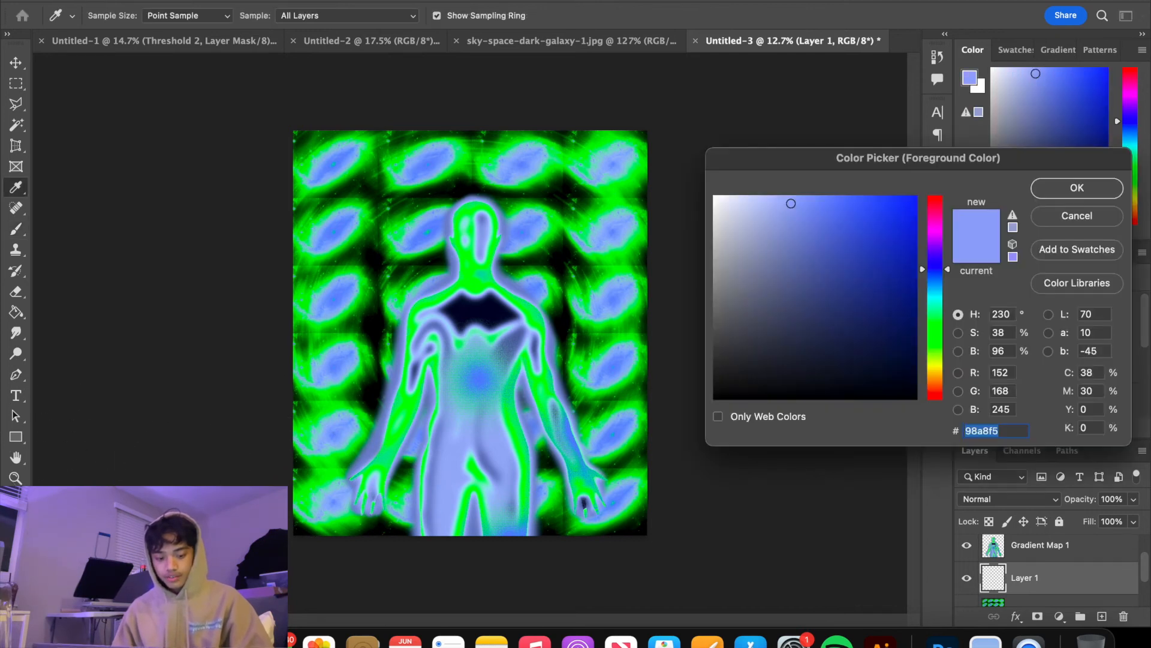
{"action": "left_click", "coordinate": [447, 294]}
{"action": "left_click", "coordinate": [1077, 188]}
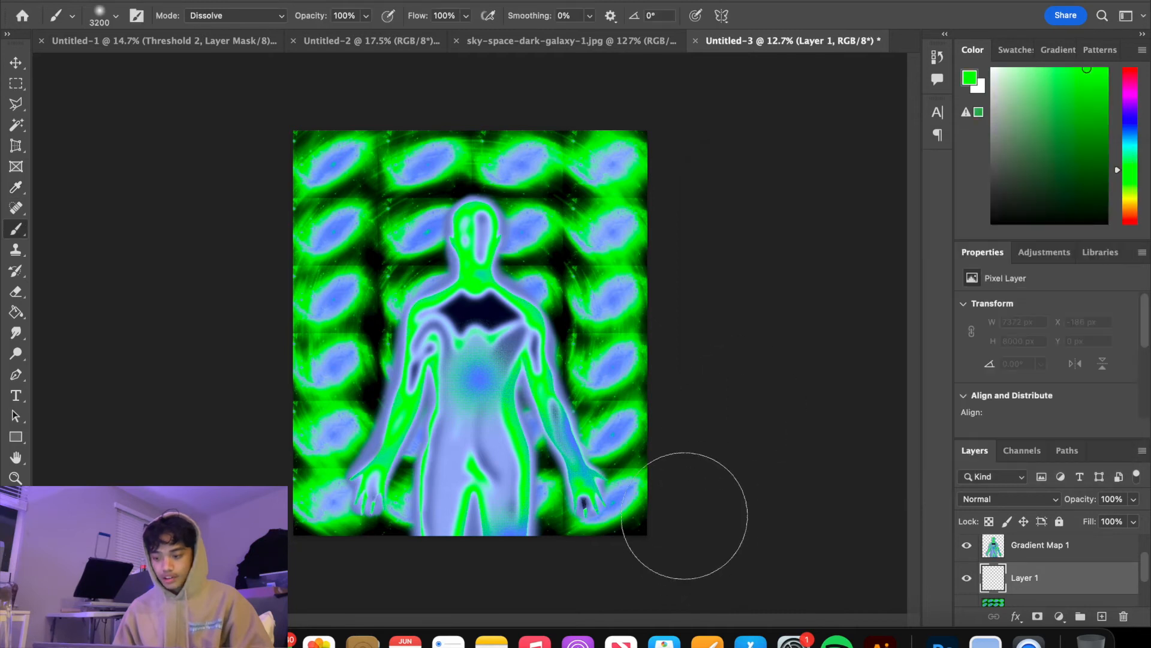
Brush a soft green glow around all edges of the canvas and lower that layer's opacity to 67%
{"action": "left_click", "coordinate": [645, 486]}
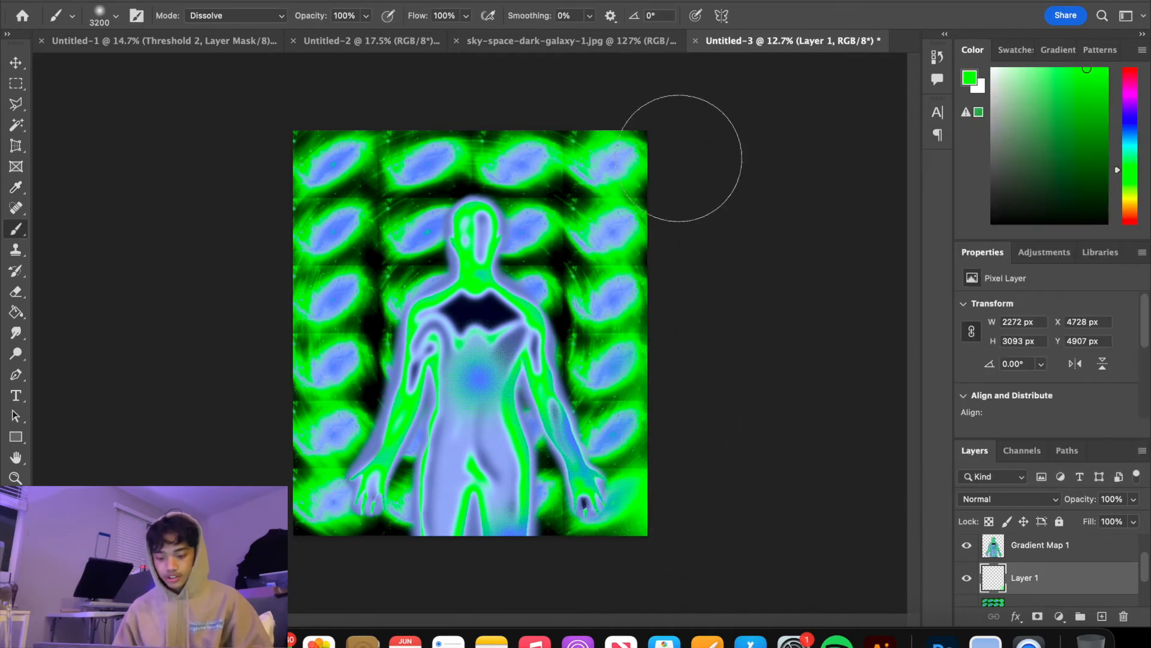
{"action": "left_click", "coordinate": [679, 158]}
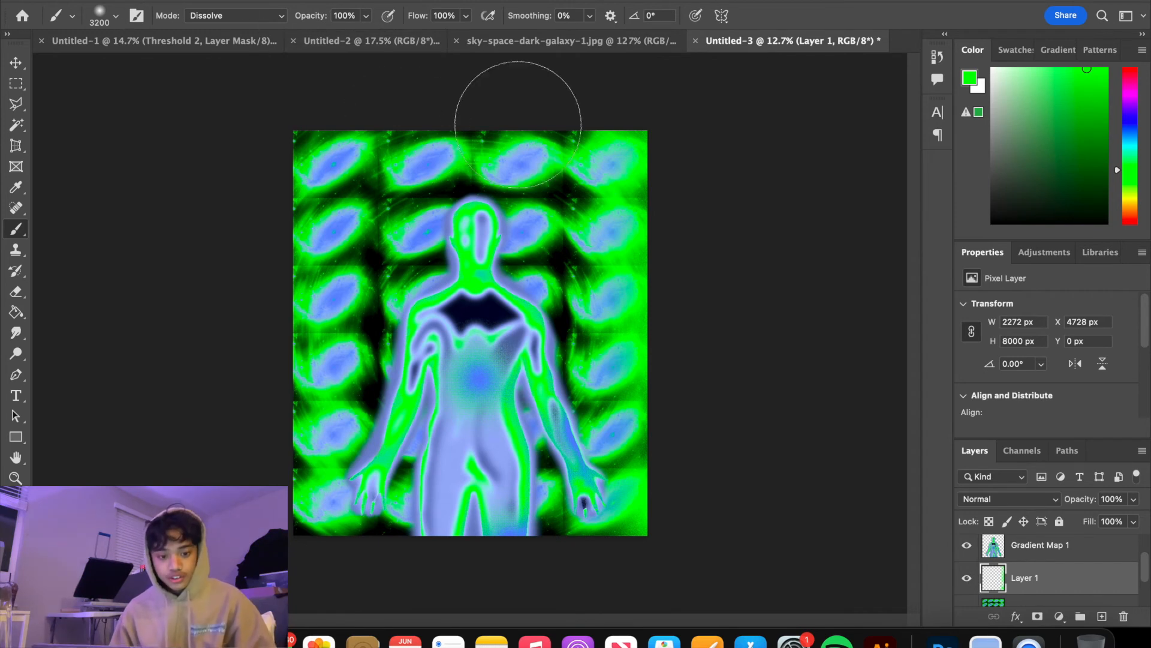
{"action": "left_click", "coordinate": [507, 104]}
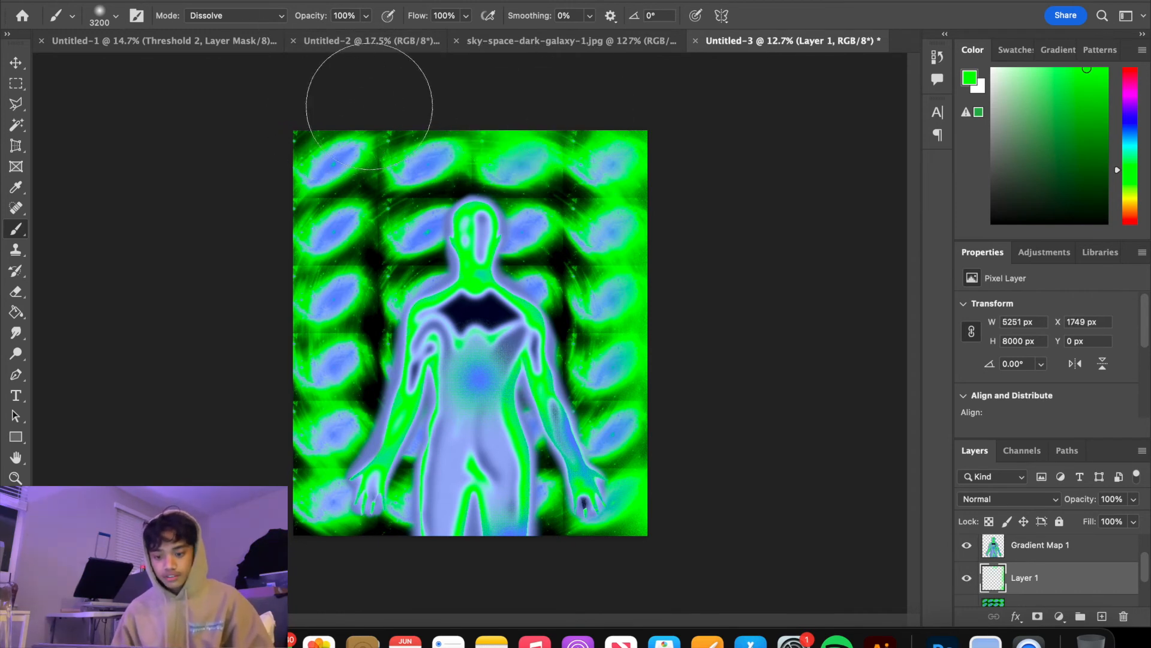
{"action": "left_click_drag", "start_coordinate": [364, 105], "coordinate": [218, 108]}
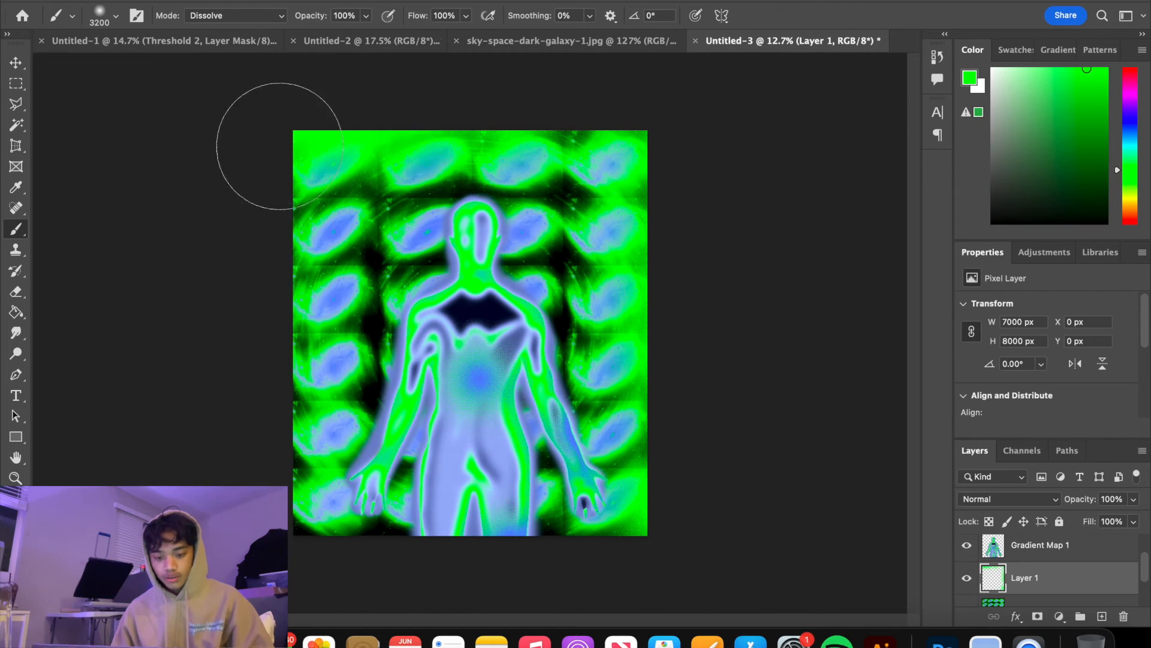
{"action": "mouse_move", "coordinate": [258, 510]}
{"action": "left_mouse_down"}
{"action": "mouse_move", "coordinate": [308, 624]}
{"action": "mouse_move", "coordinate": [372, 552]}
{"action": "mouse_move", "coordinate": [412, 566]}
{"action": "mouse_move", "coordinate": [623, 565]}
{"action": "left_mouse_up"}
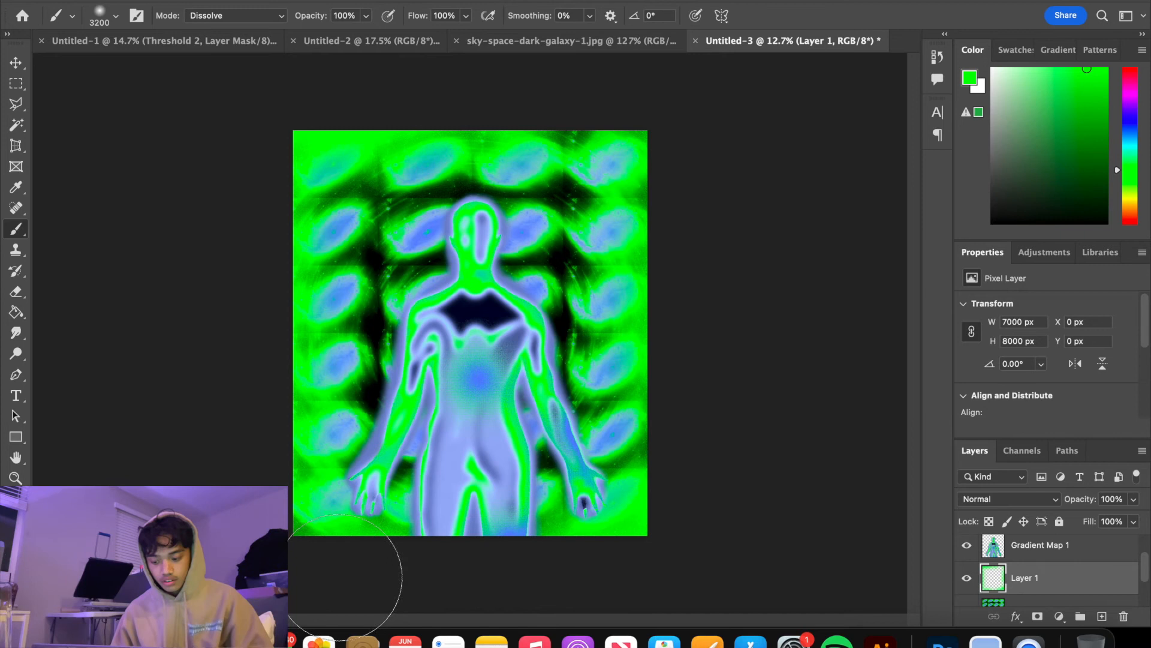
{"action": "left_click", "coordinate": [1134, 499]}
{"action": "left_click_drag", "start_coordinate": [1135, 521], "coordinate": [1110, 520]}
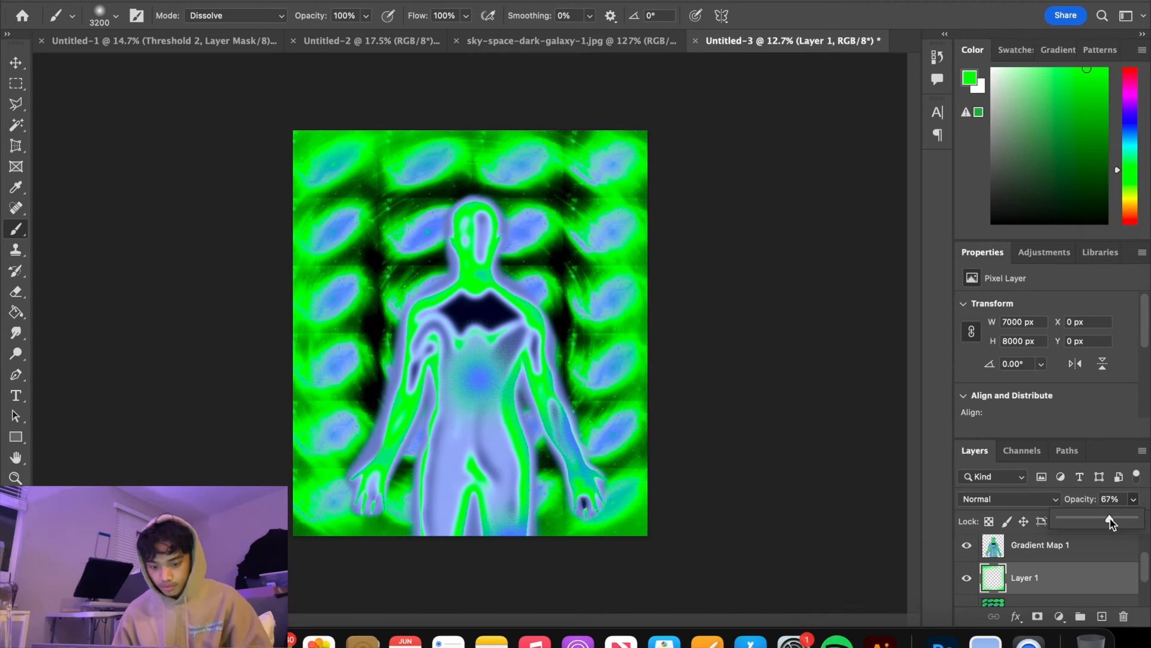
Add a new layer above the green glow and brush soft white highlights into the canvas's lower-right and upper-left corners
{"action": "left_click", "coordinate": [1101, 616]}
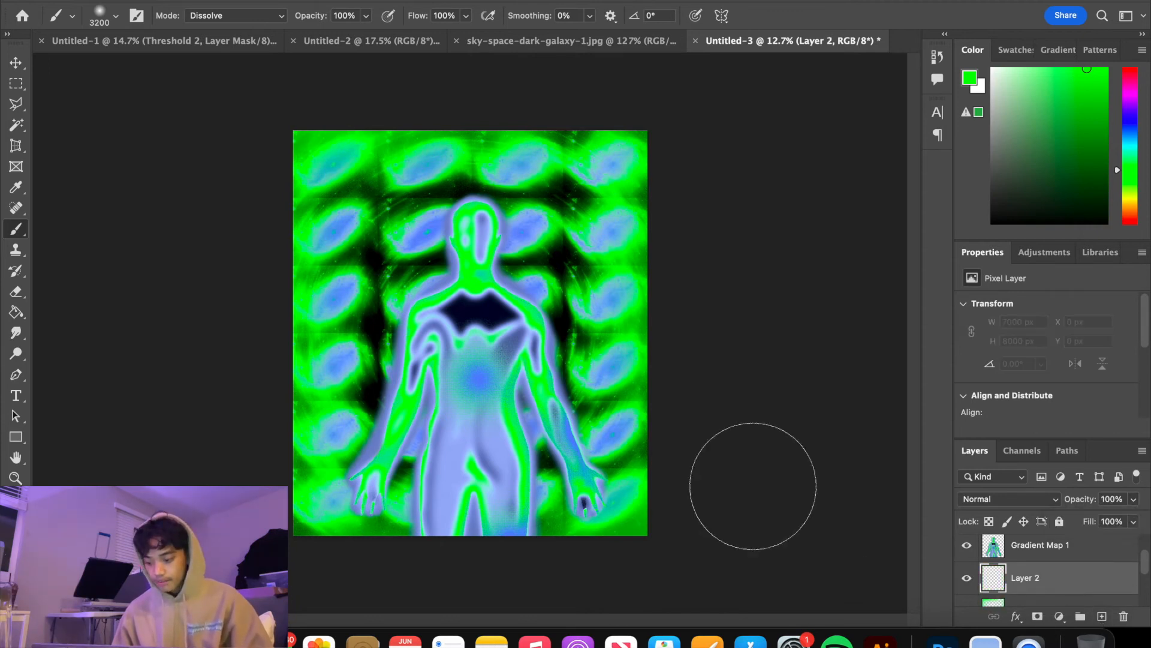
{"action": "left_click", "coordinate": [691, 491]}
{"action": "key", "text": "super+z"}
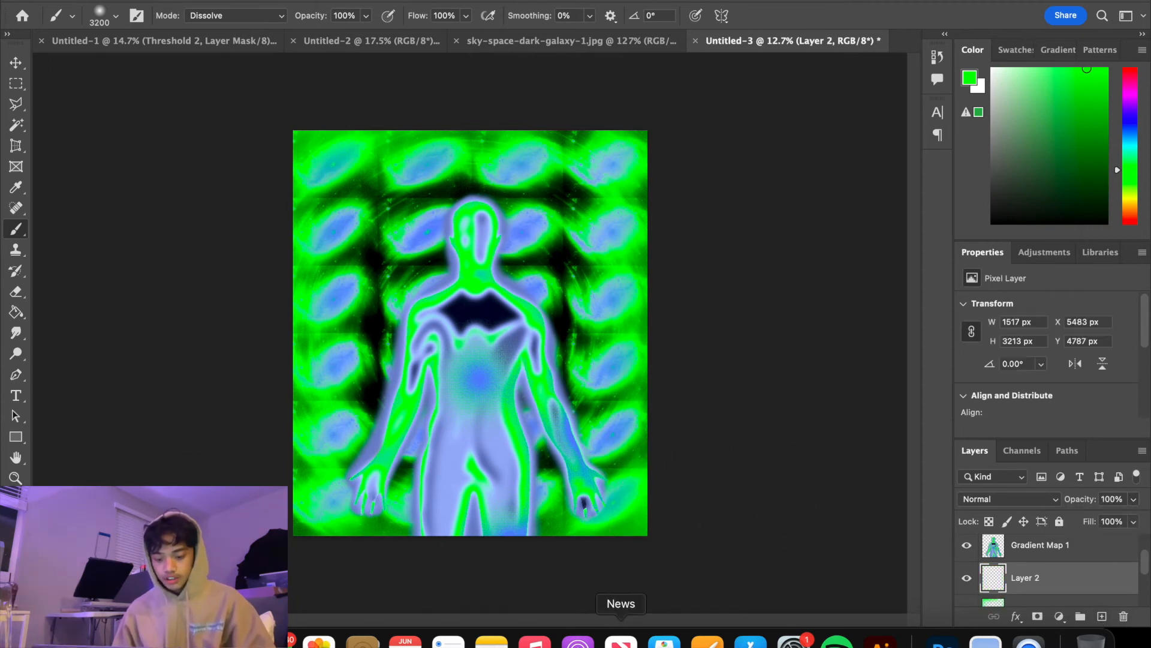
{"action": "scroll", "coordinate": [996, 566], "scroll_direction": "down", "scroll_amount": 2}
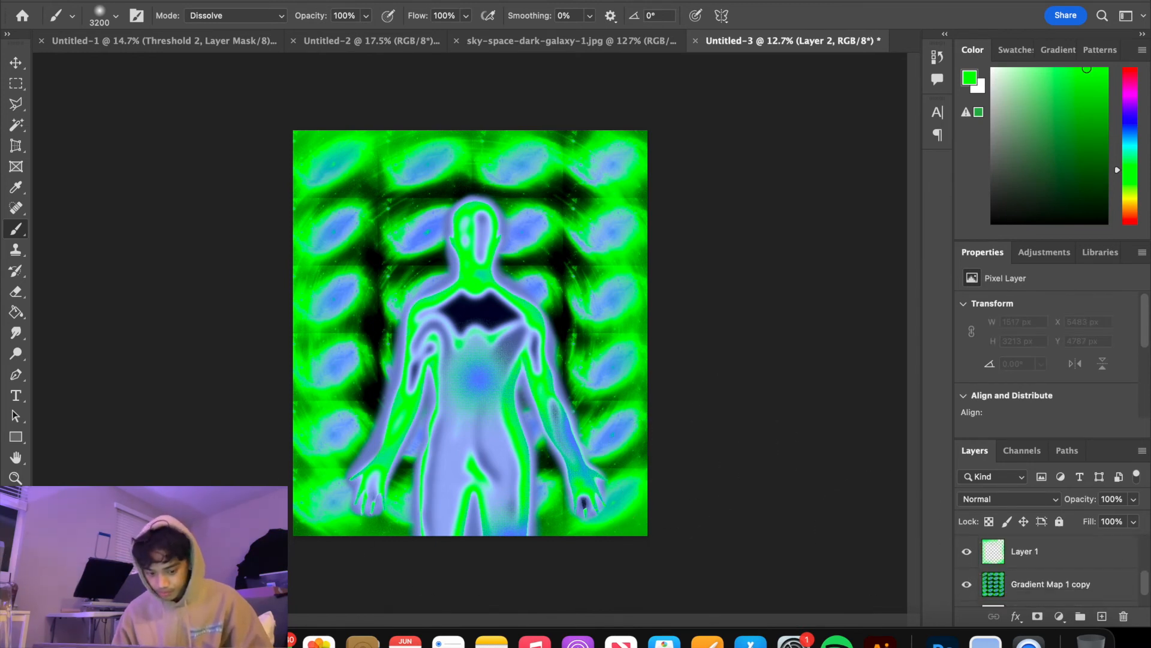
{"action": "key", "text": "x"}
{"action": "left_click_drag", "start_coordinate": [678, 499], "coordinate": [726, 490]}
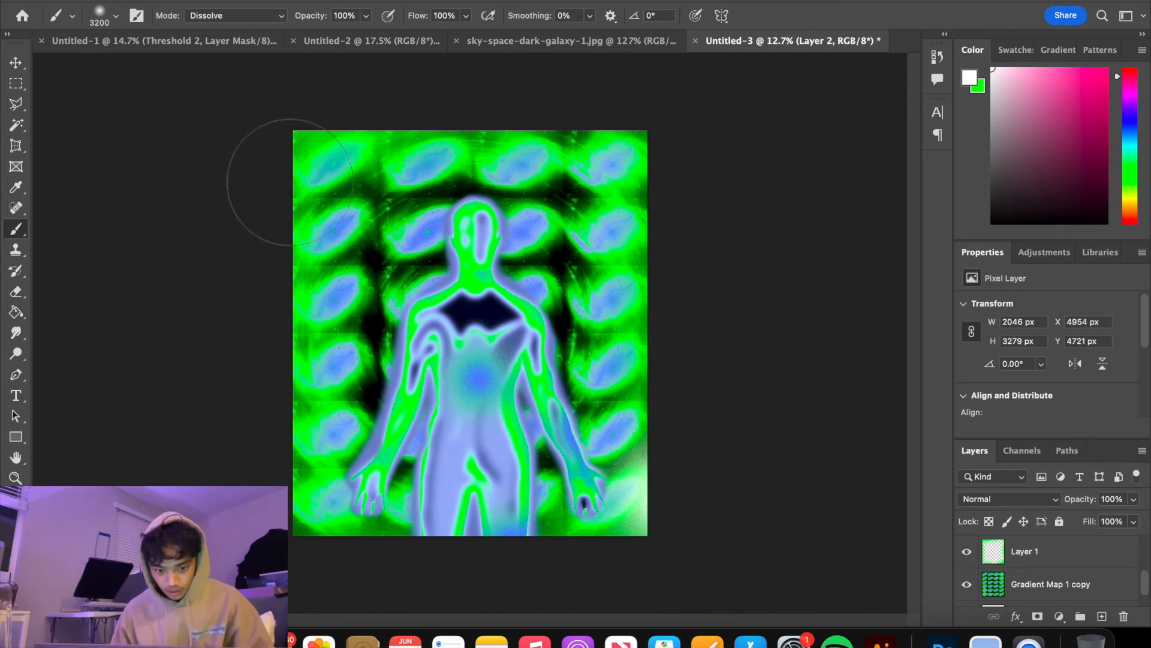
{"action": "left_click", "coordinate": [290, 182]}
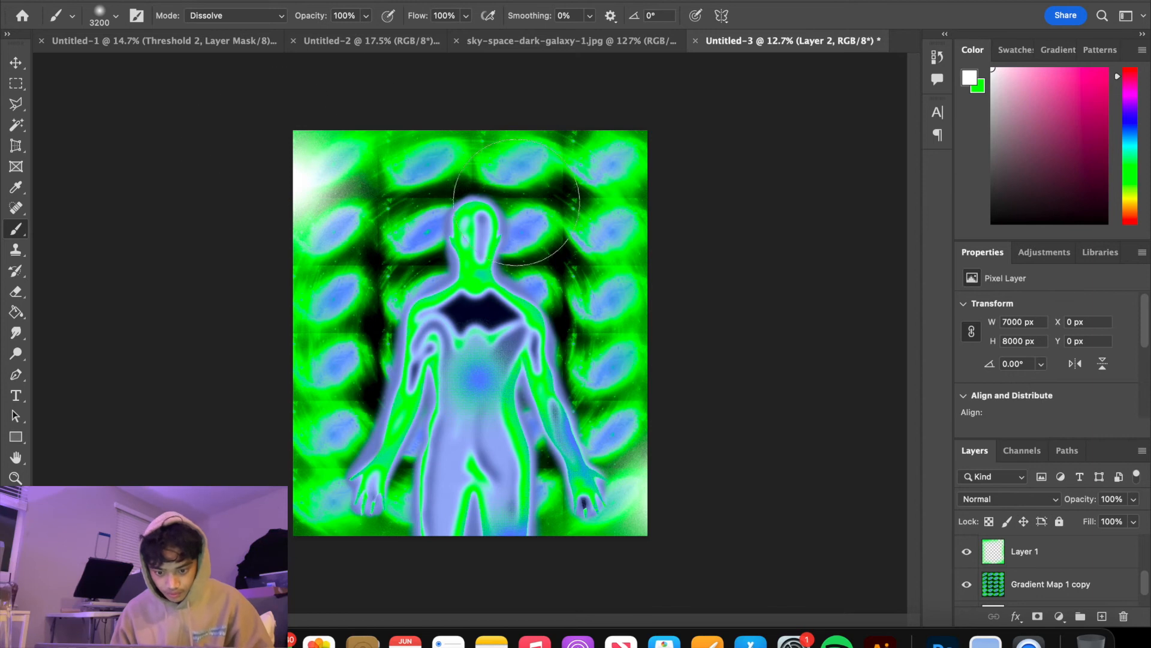
Group all layers from the merged galaxy grid up to the Levels adjustment, leaving out the Background
{"action": "key", "text": "z"}
{"action": "left_click", "coordinate": [455, 365]}
{"action": "left_click", "coordinate": [454, 365], "text": "alt"}
{"action": "scroll", "coordinate": [1040, 576], "scroll_direction": "down", "scroll_amount": 1}
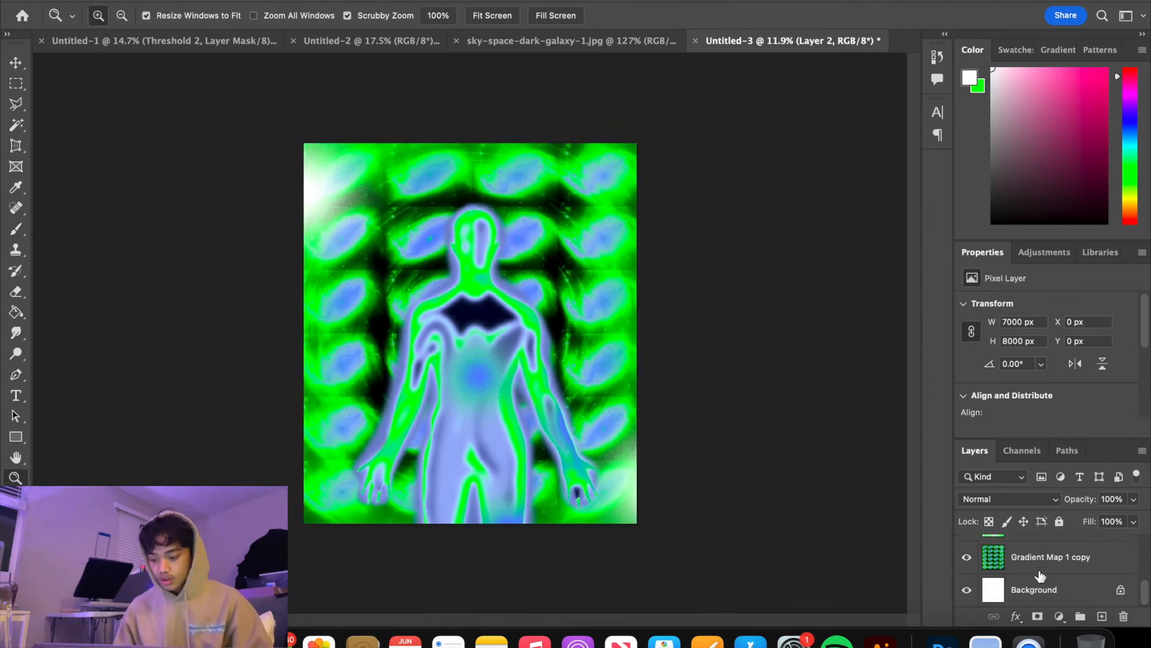
{"action": "left_click", "coordinate": [1064, 562]}
{"action": "scroll", "coordinate": [1067, 560], "scroll_direction": "down", "scroll_amount": 2}
{"action": "left_click", "coordinate": [1087, 560], "text": "shift"}
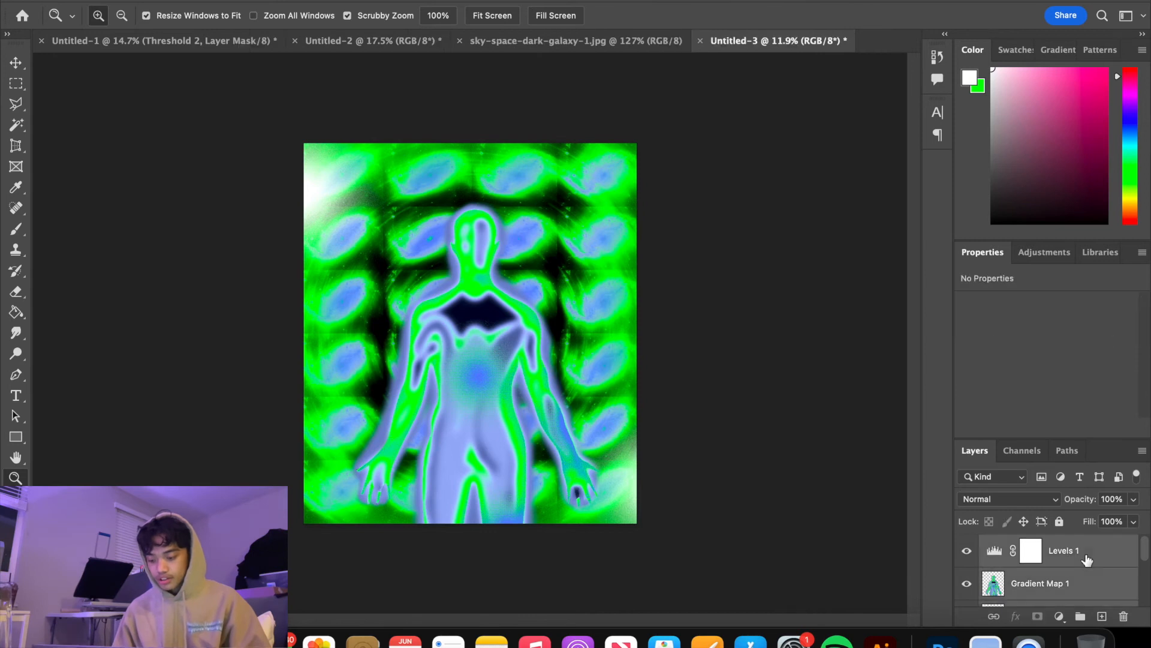
{"action": "key", "text": "super+g"}
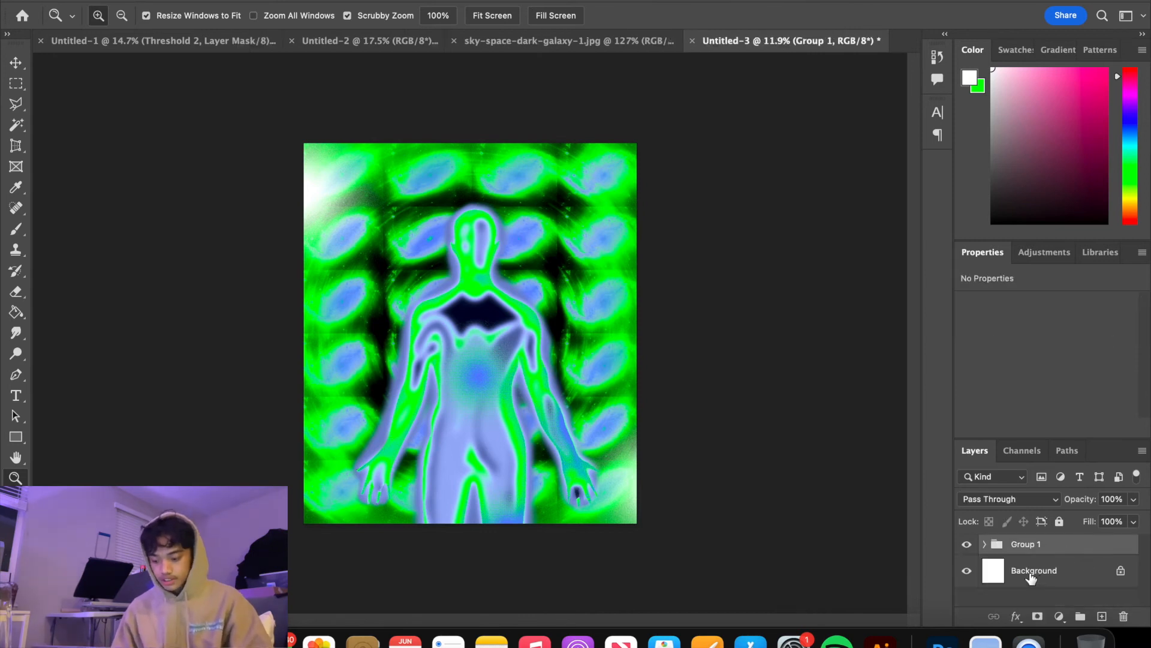
Duplicate the group and merge each of the two groups into a single pixel layer
{"action": "left_click", "coordinate": [1059, 617]}
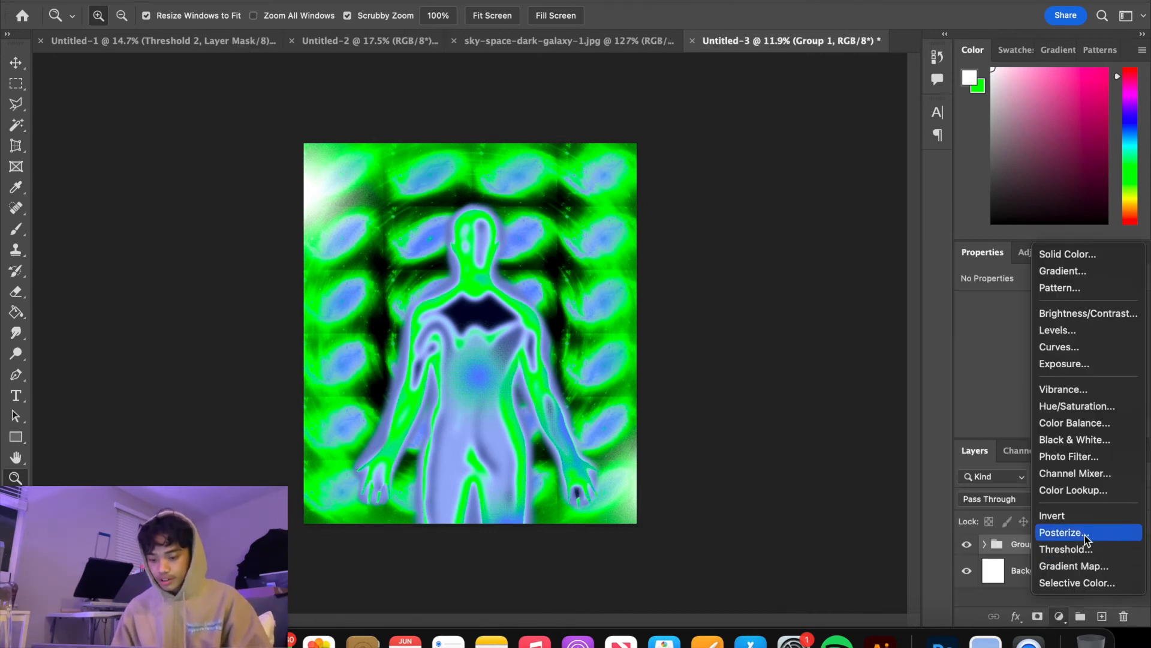
{"action": "left_click", "coordinate": [1006, 554]}
{"action": "key", "text": "super+j"}
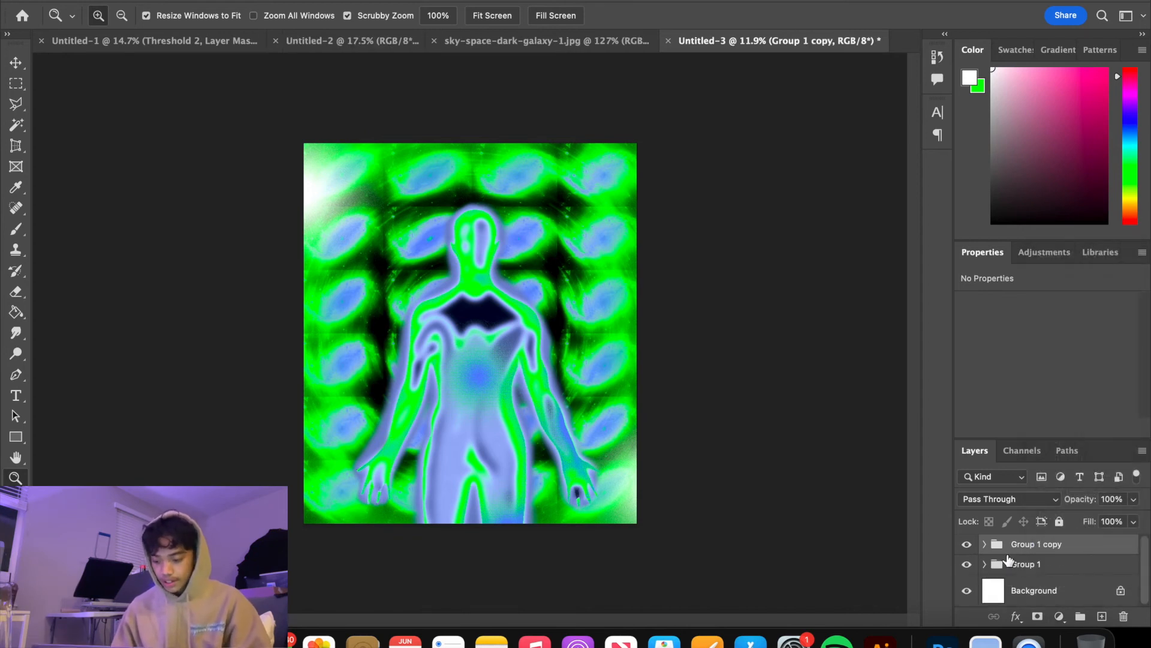
{"action": "left_click", "coordinate": [1029, 578]}
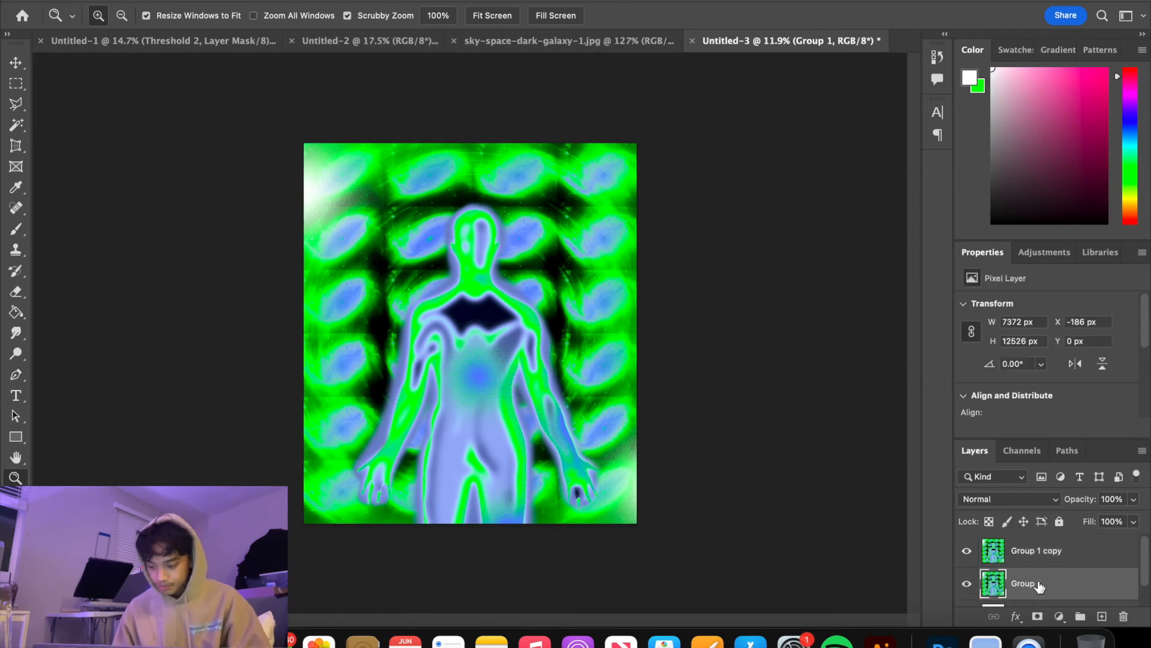
Set the upper merged copy's blend mode to Multiply
{"action": "left_click", "coordinate": [1060, 551]}
{"action": "left_click", "coordinate": [1042, 499]}
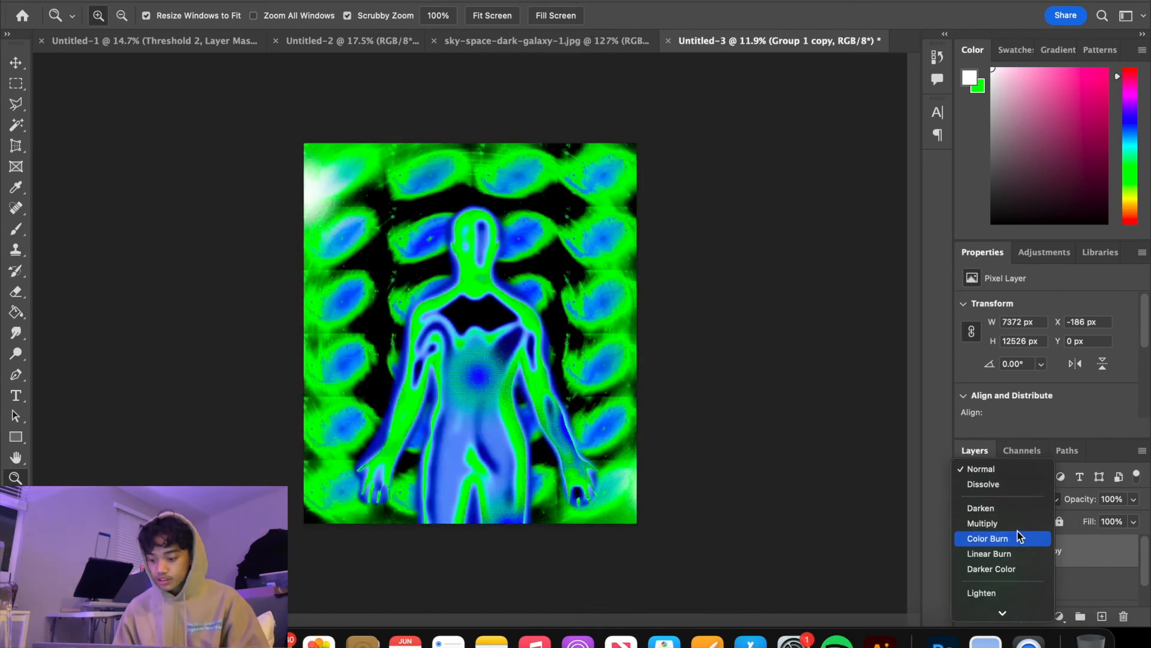
{"action": "left_click", "coordinate": [1020, 523]}
Add a Threshold adjustment between the two merged layers with a threshold level of 151
{"action": "left_click", "coordinate": [1061, 583]}
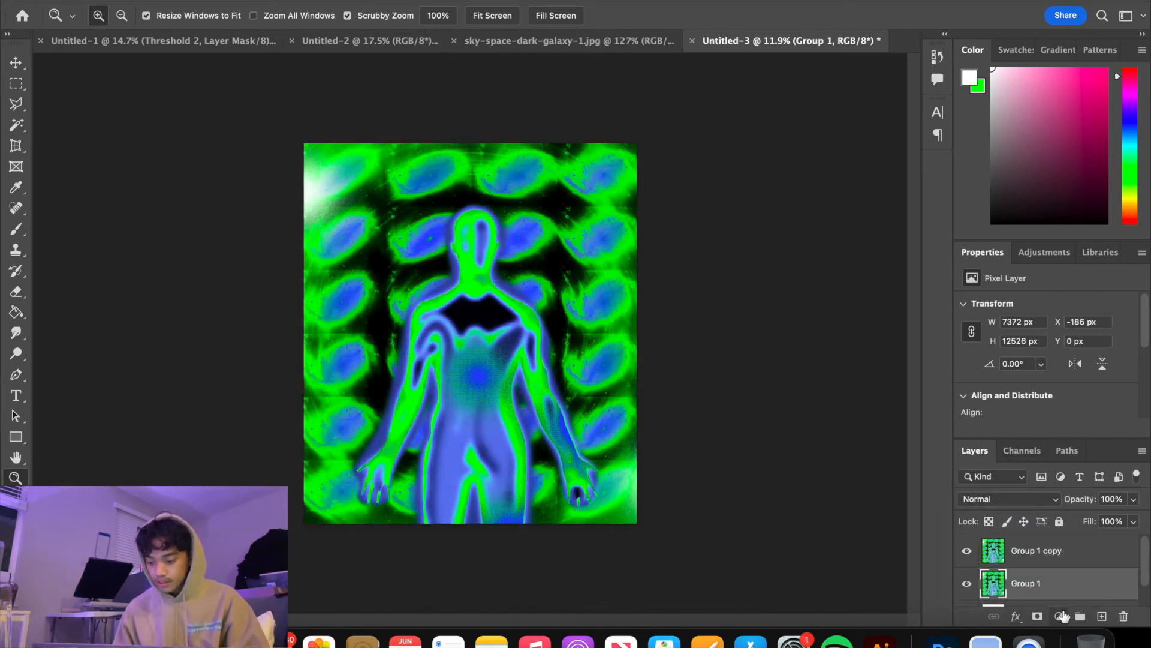
{"action": "left_click", "coordinate": [1059, 616]}
{"action": "left_click", "coordinate": [1065, 549]}
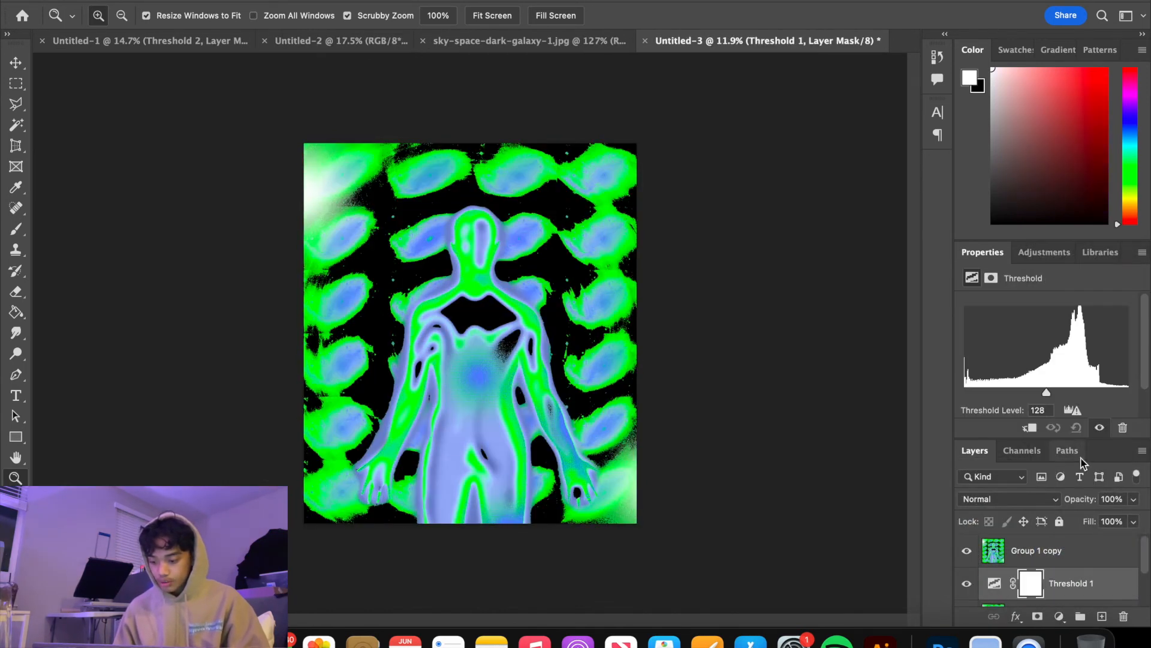
{"action": "left_click_drag", "start_coordinate": [1046, 393], "coordinate": [1062, 391]}
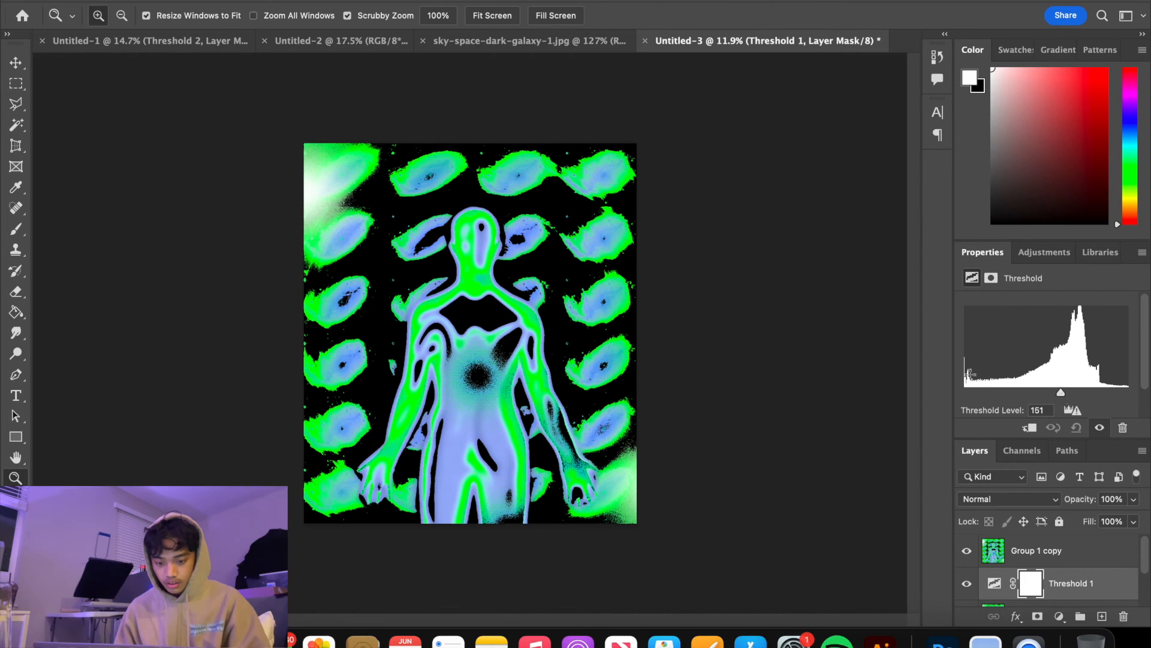
{"action": "mouse_move", "coordinate": [477, 356]}
{"action": "left_mouse_down"}
{"action": "mouse_move", "coordinate": [550, 398]}
{"action": "mouse_move", "coordinate": [447, 348]}
{"action": "mouse_move", "coordinate": [484, 353]}
{"action": "left_mouse_up"}
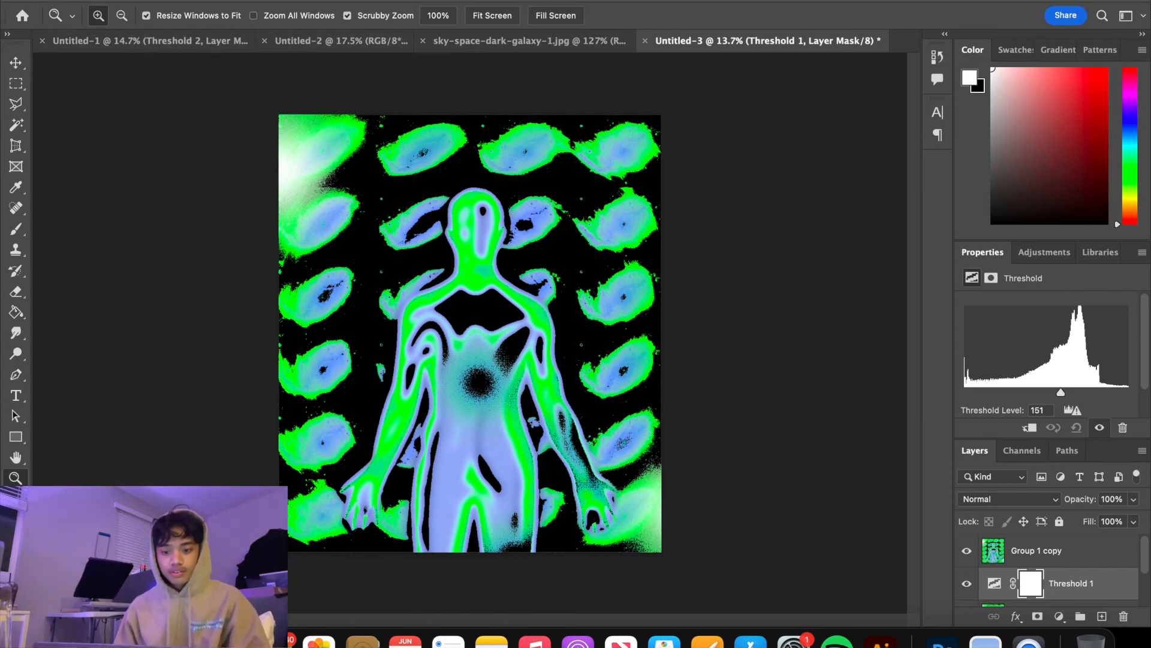
Place LINED_SCAN.jpg from the Finder into the poster and move it to the top of the layer stack
{"action": "key", "text": "super+Tab"}
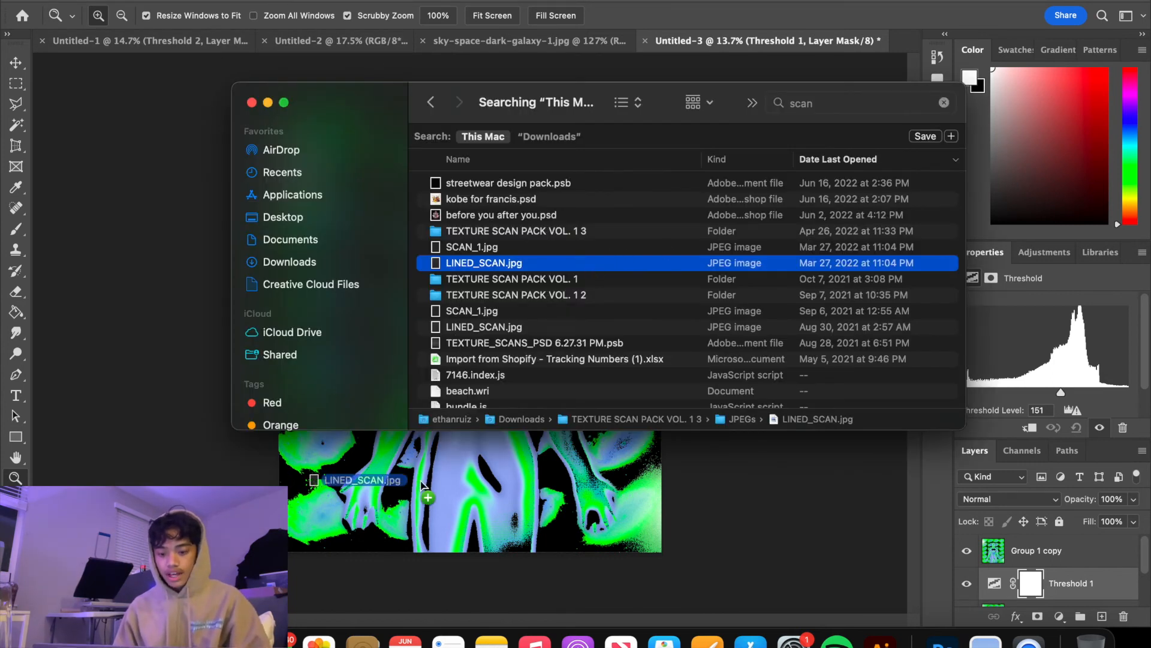
{"action": "key", "text": "super+Tab"}
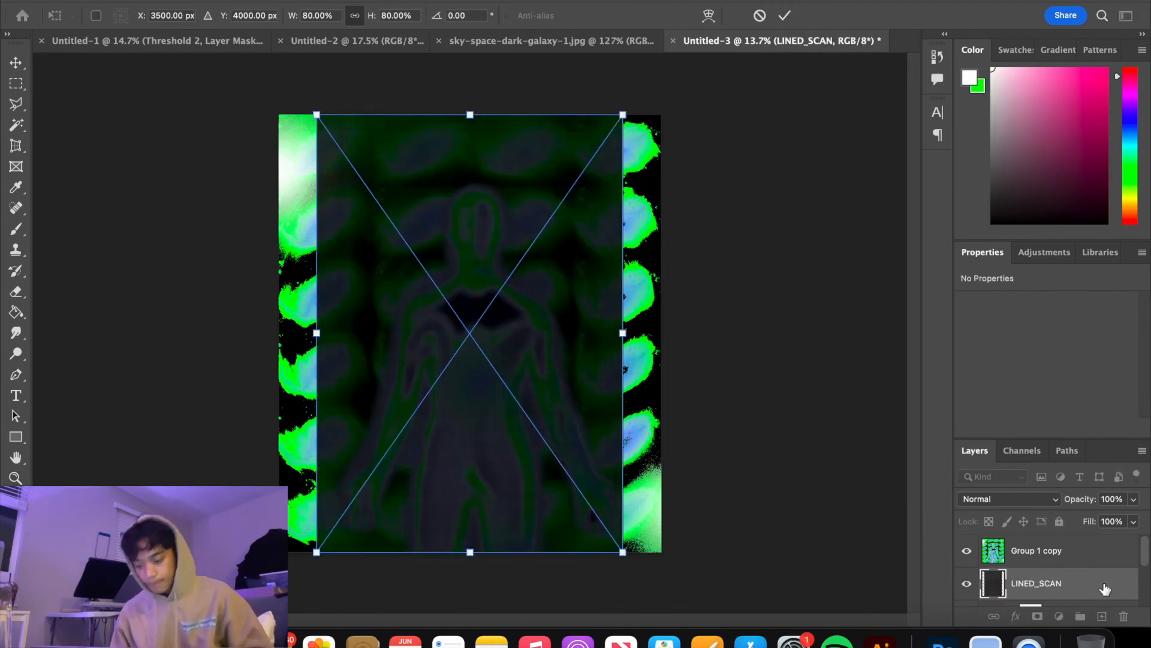
{"action": "key", "text": "Return"}
{"action": "left_click_drag", "start_coordinate": [1056, 583], "coordinate": [1069, 542]}
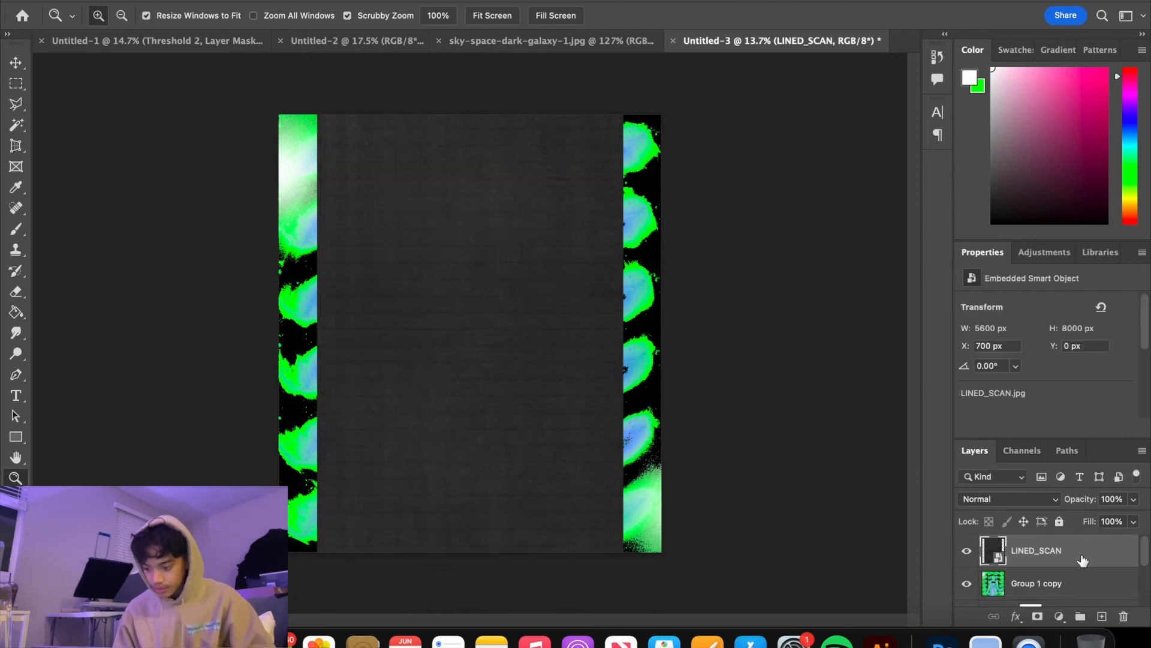
Scale the LINED_SCAN texture proportionally to about 115% so it covers the whole canvas
{"action": "key", "text": "ctrl+t"}
{"action": "left_click_drag", "start_coordinate": [621, 334], "coordinate": [713, 344]}
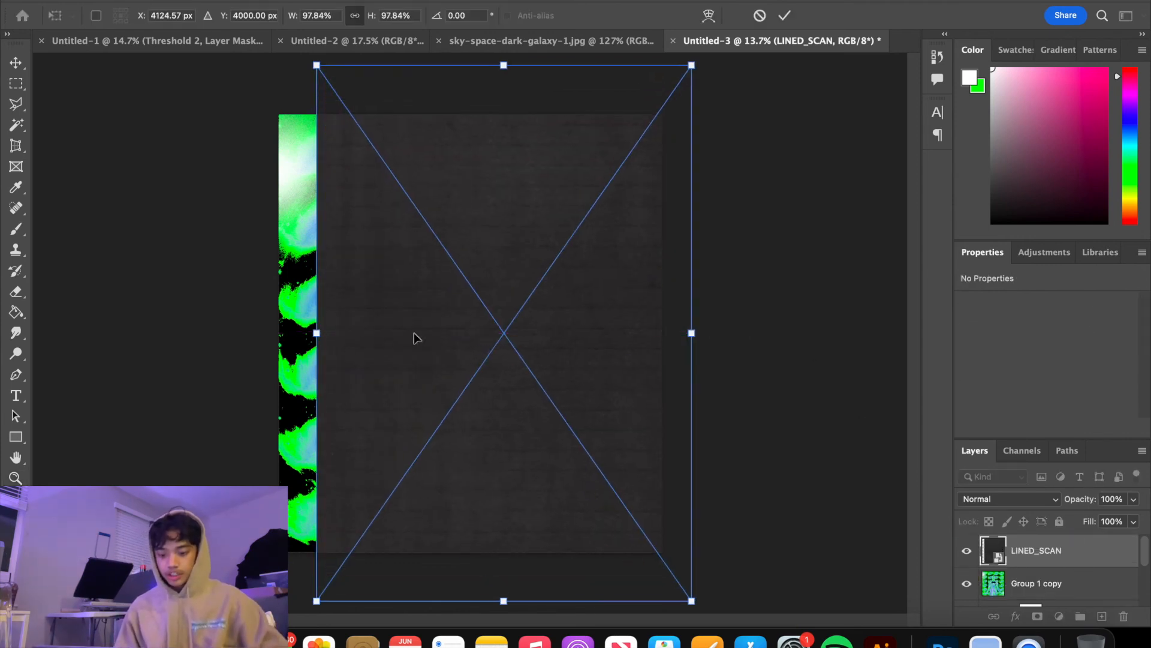
{"action": "left_click_drag", "start_coordinate": [316, 334], "coordinate": [251, 334]}
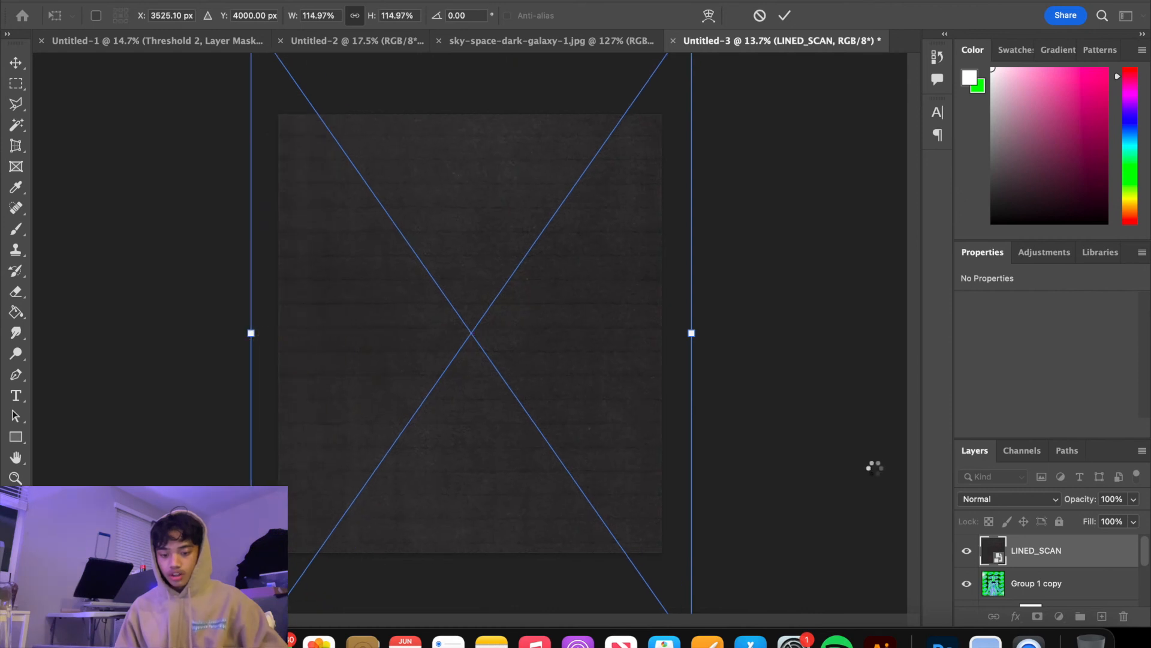
{"action": "key", "text": "Return"}
Set the LINED_SCAN texture's blend mode to Lighten and its opacity to about 71%
{"action": "left_click", "coordinate": [1024, 498]}
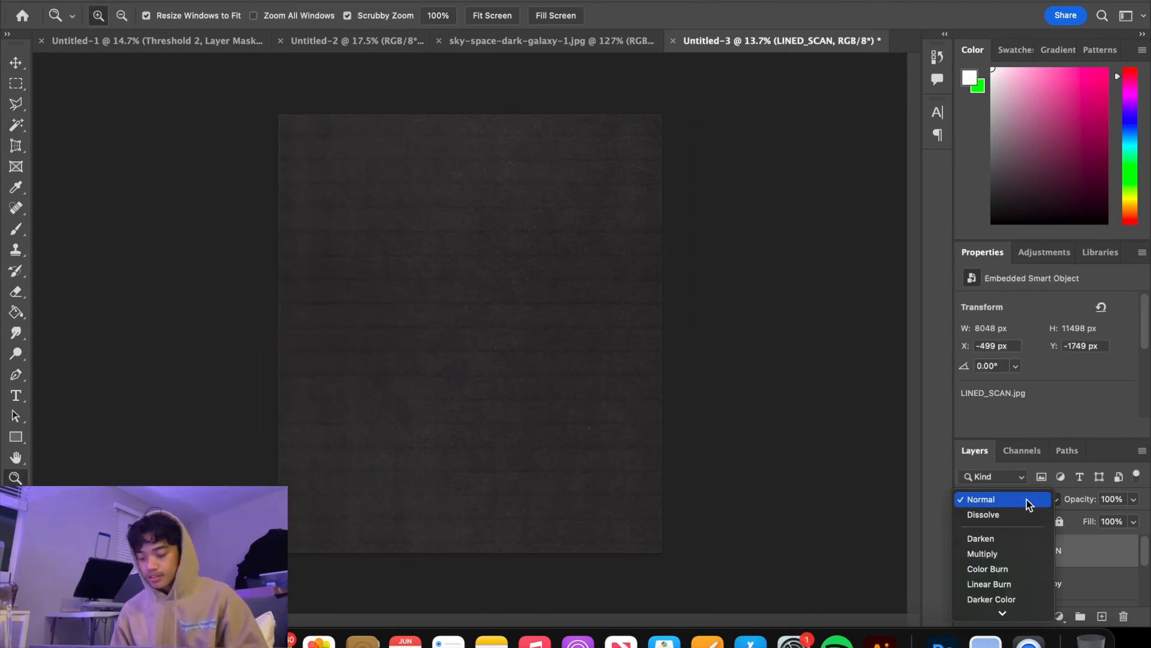
{"action": "left_click", "coordinate": [1017, 538]}
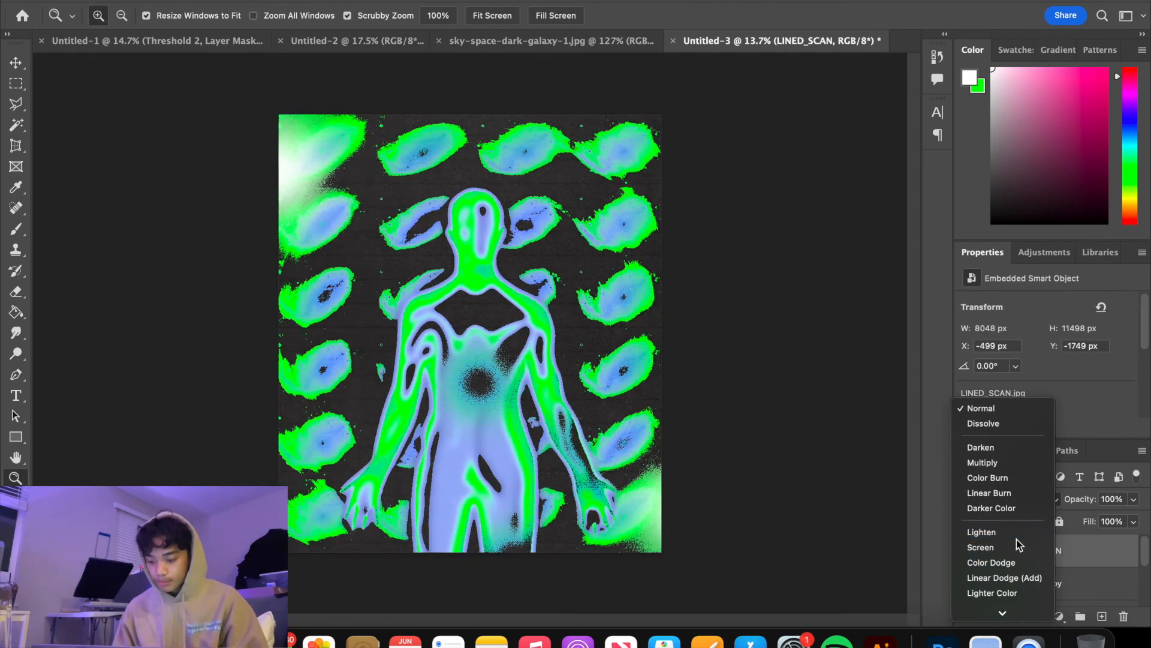
{"action": "left_click", "coordinate": [1133, 499]}
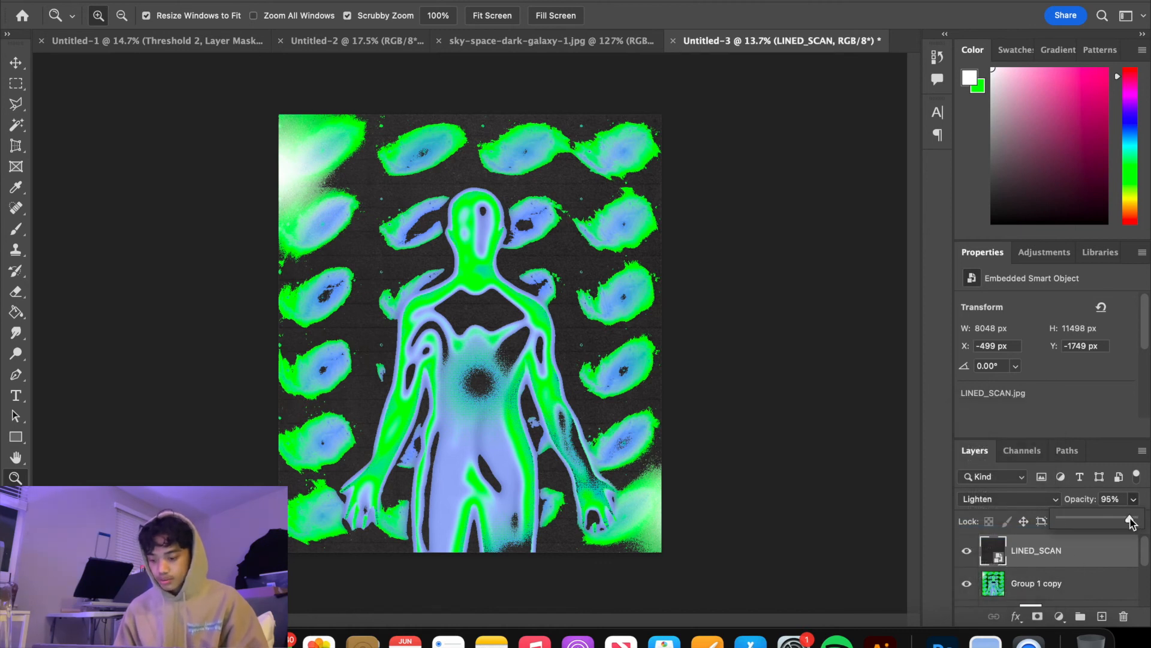
{"action": "left_click_drag", "start_coordinate": [1110, 521], "coordinate": [1110, 521]}
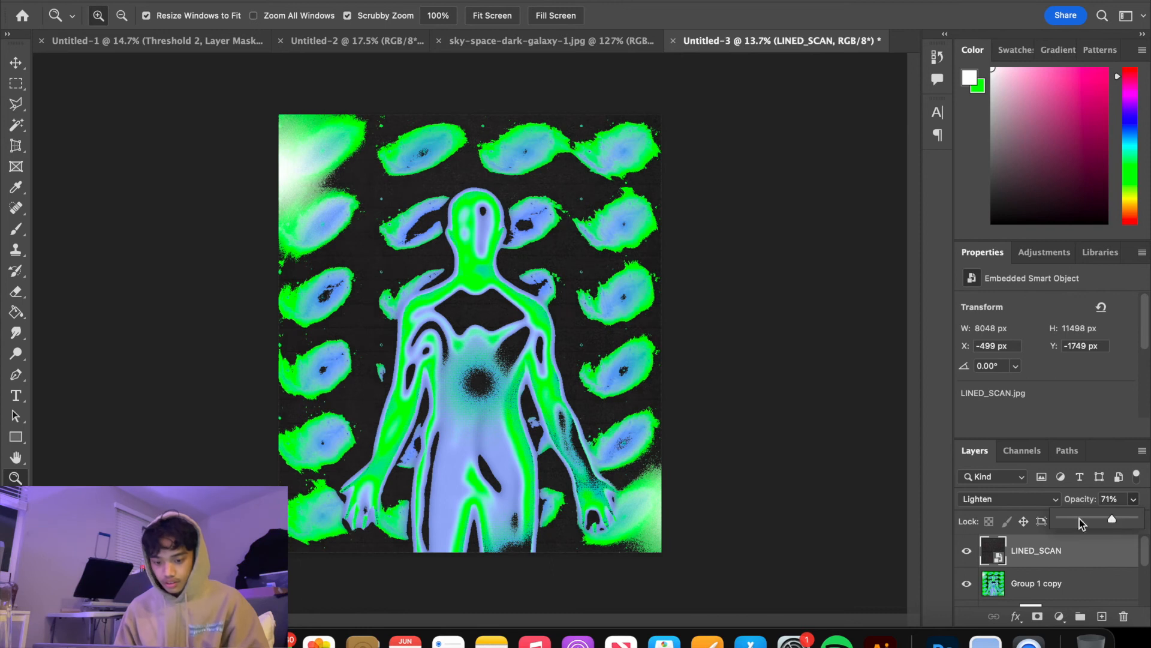
Add a white 30 pt Hyper Script text layer reading "curiosity" beside the figure's head
{"action": "left_click_drag", "start_coordinate": [523, 294], "coordinate": [545, 281]}
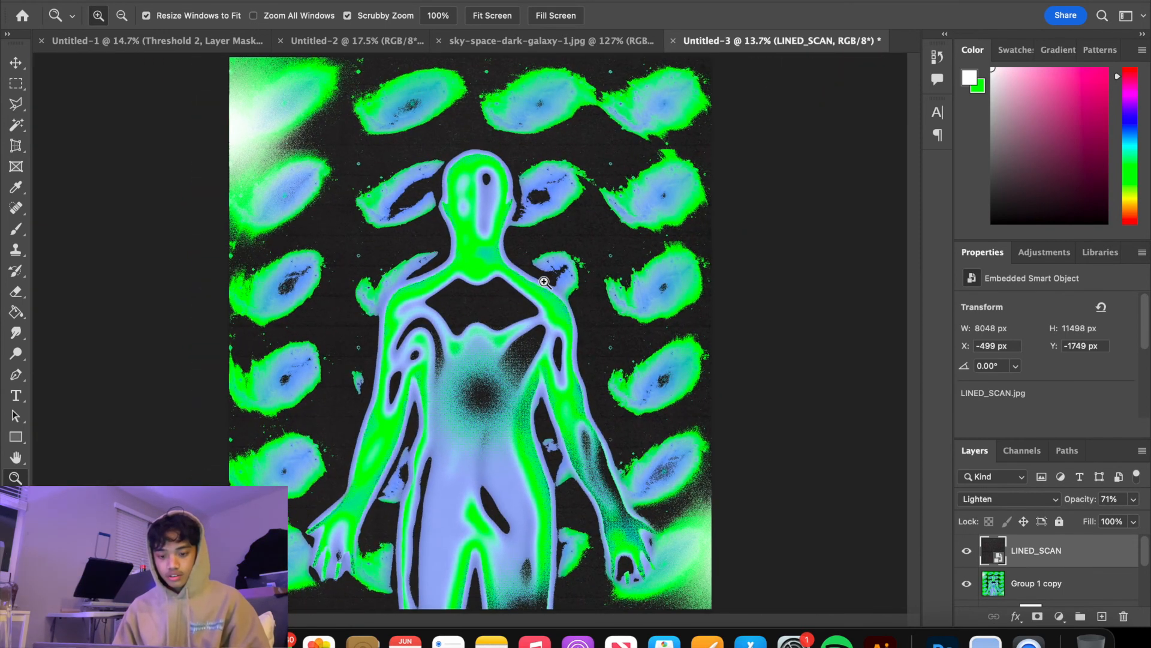
{"action": "key", "text": "j"}
{"action": "key", "text": "t"}
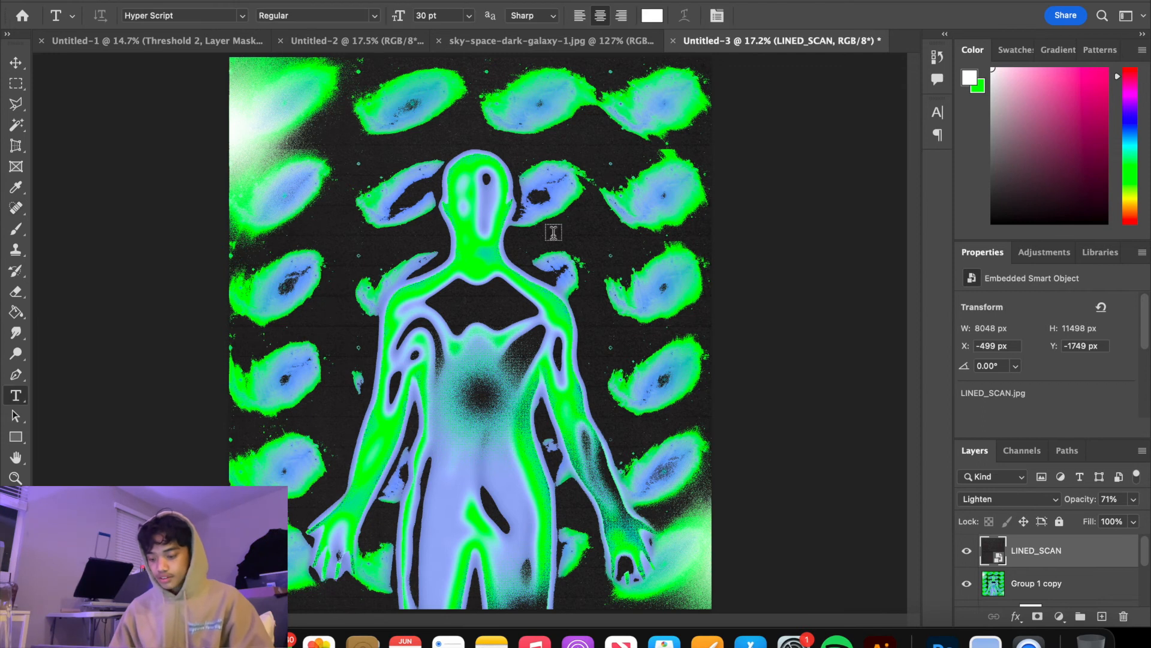
{"action": "left_click", "coordinate": [557, 166]}
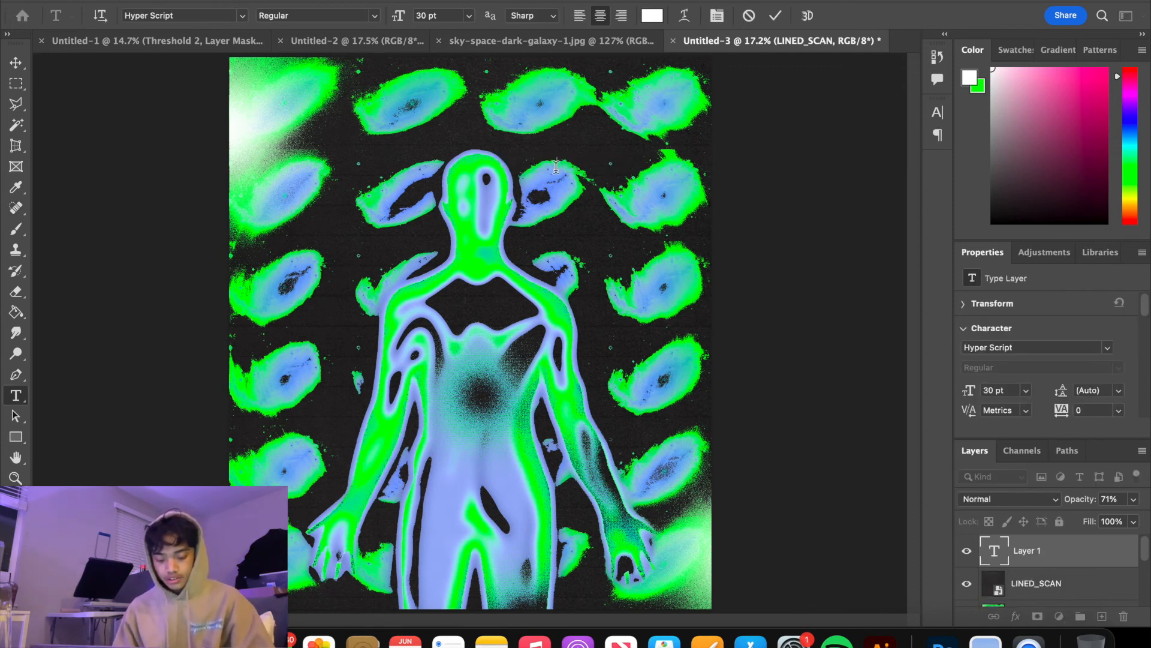
{"action": "type", "text": "CURI"}
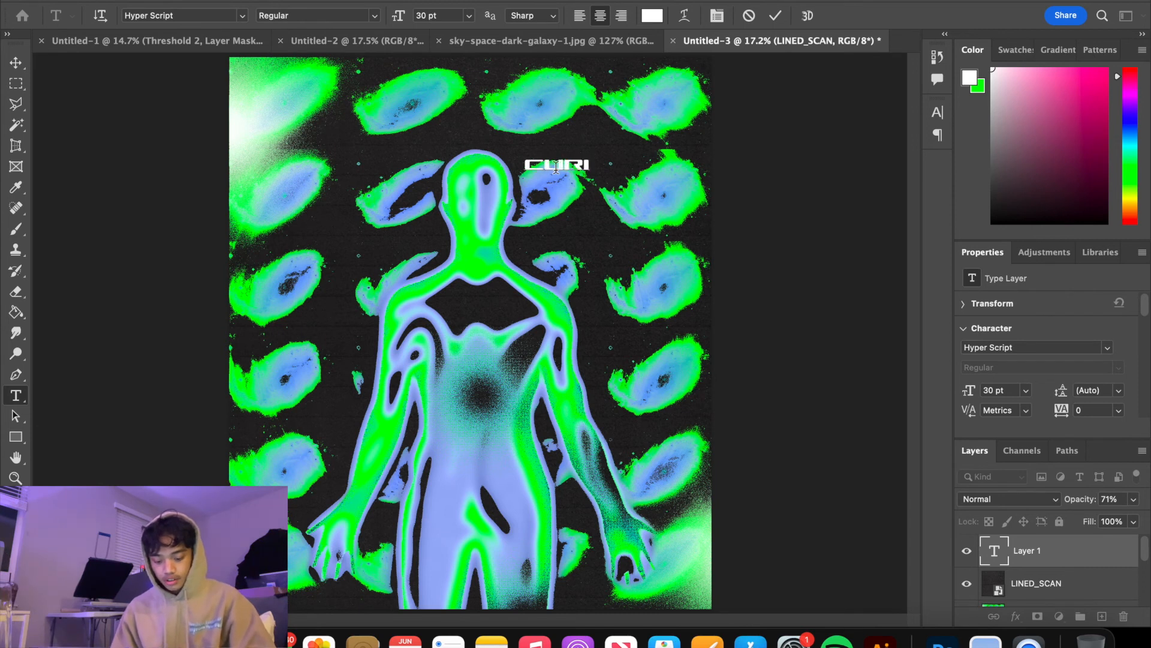
{"action": "type", "text": "OSITY"}
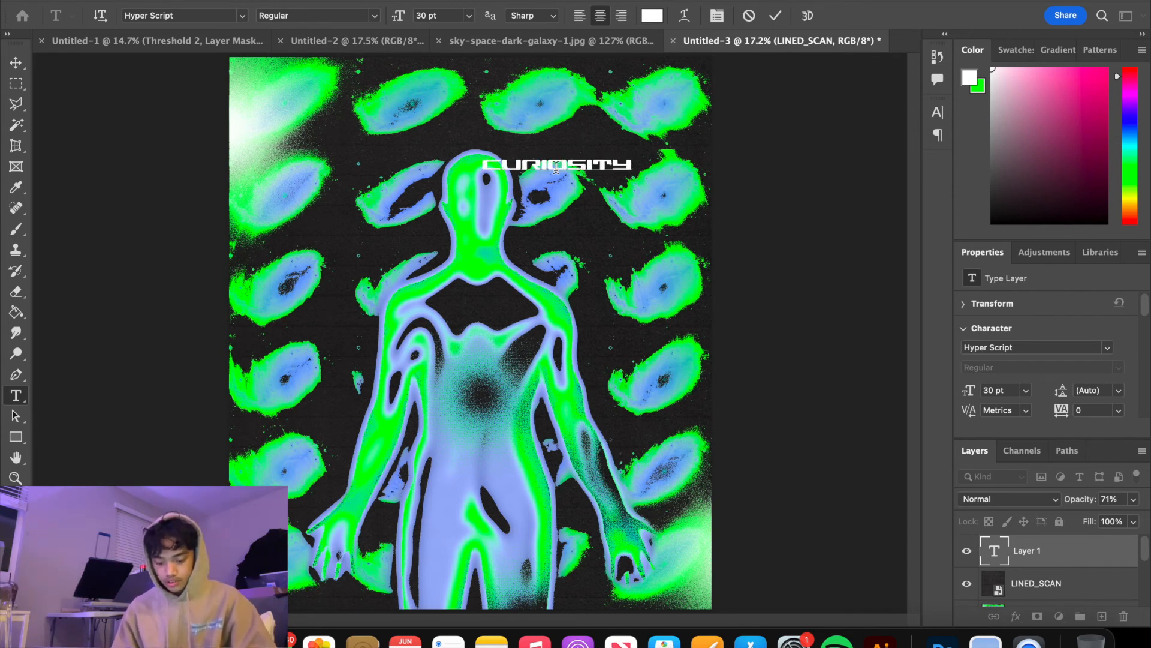
{"action": "key", "text": "BackSpace"}
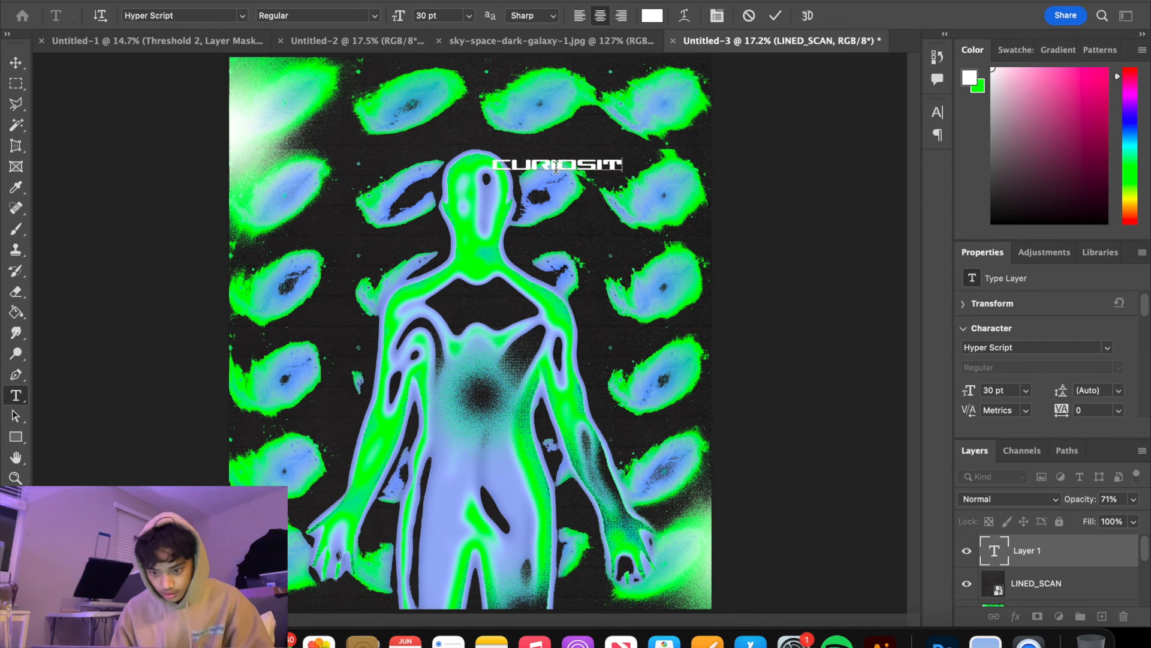
{"action": "type", "text": "Y"}
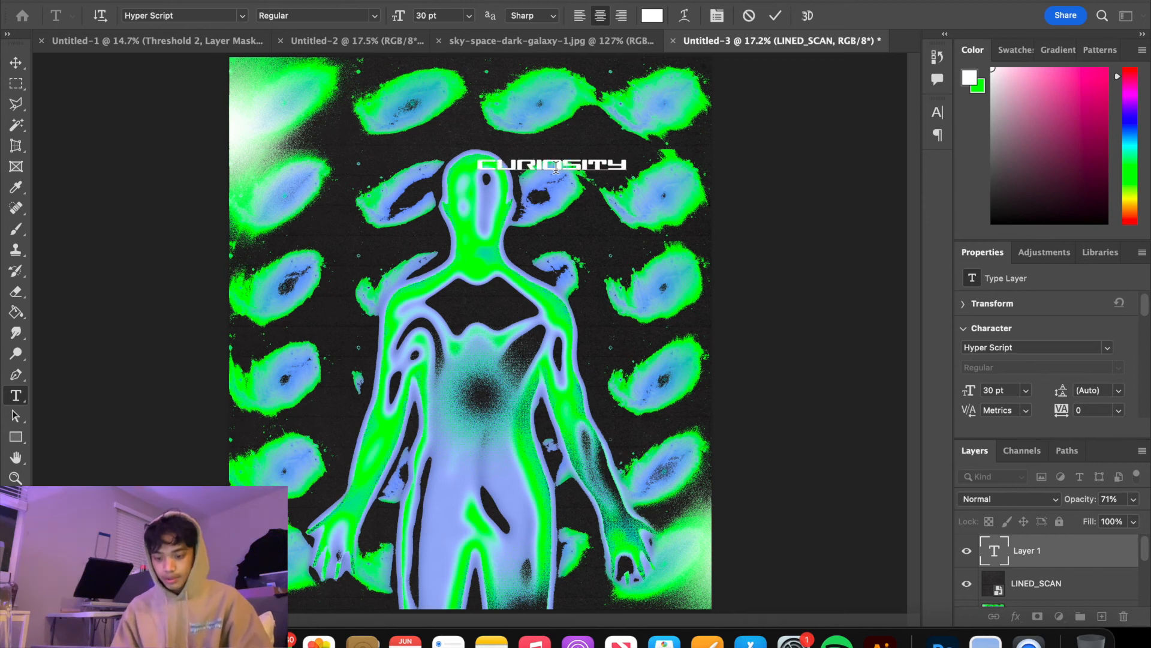
Examine the layer stack of the Untitled-1 reference poster, including the contents of Group 1, for its slogan text
{"action": "left_click", "coordinate": [359, 40]}
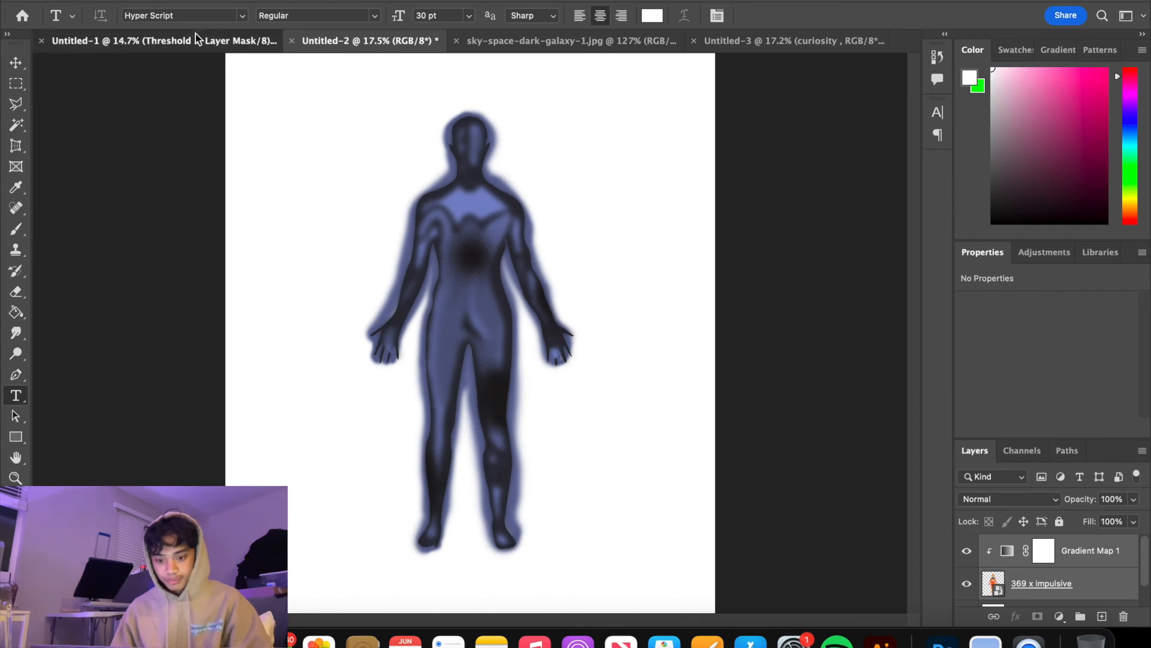
{"action": "left_click", "coordinate": [165, 40]}
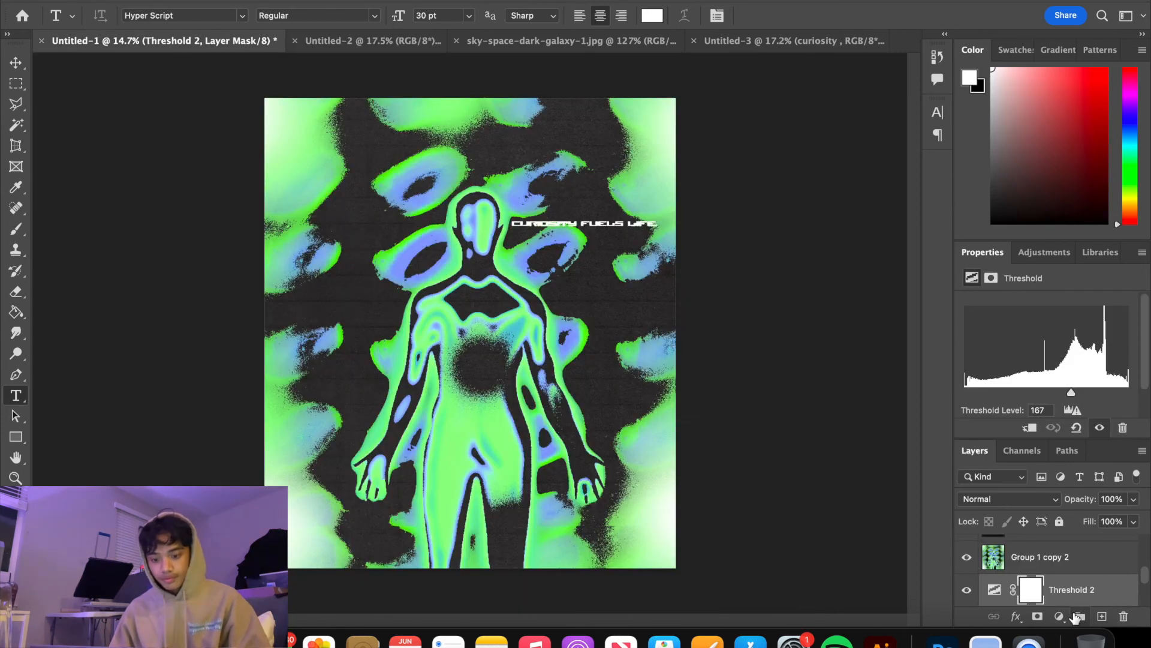
{"action": "scroll", "coordinate": [1079, 600], "scroll_direction": "down", "scroll_amount": 4}
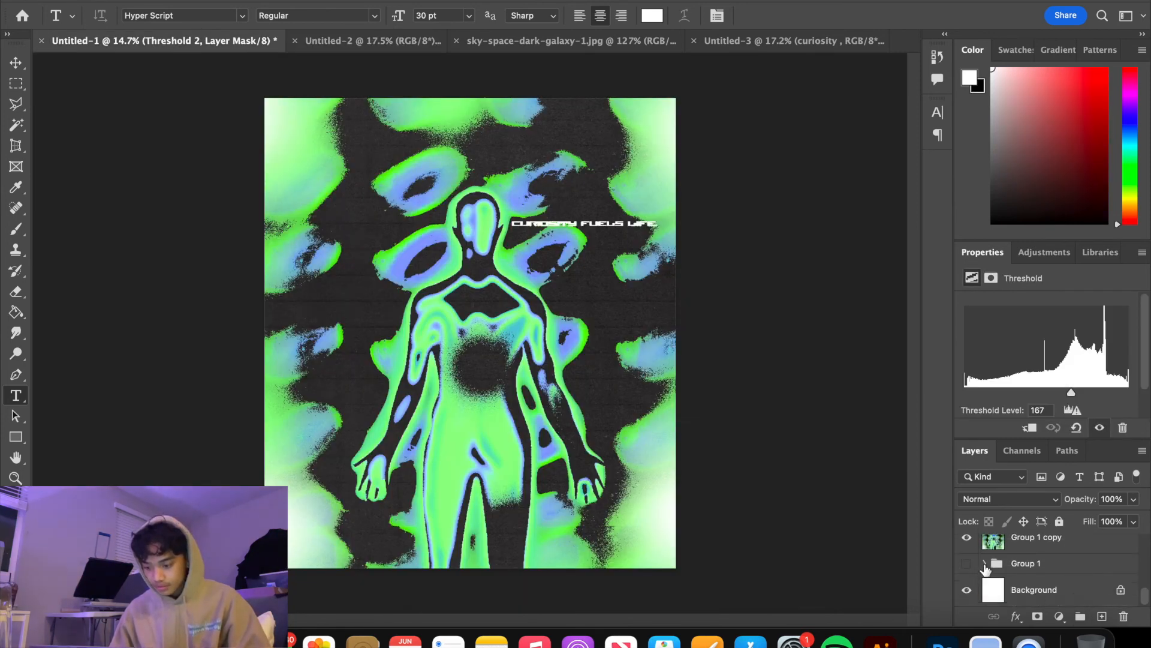
{"action": "left_click", "coordinate": [984, 563]}
{"action": "scroll", "coordinate": [985, 568], "scroll_direction": "down", "scroll_amount": 5}
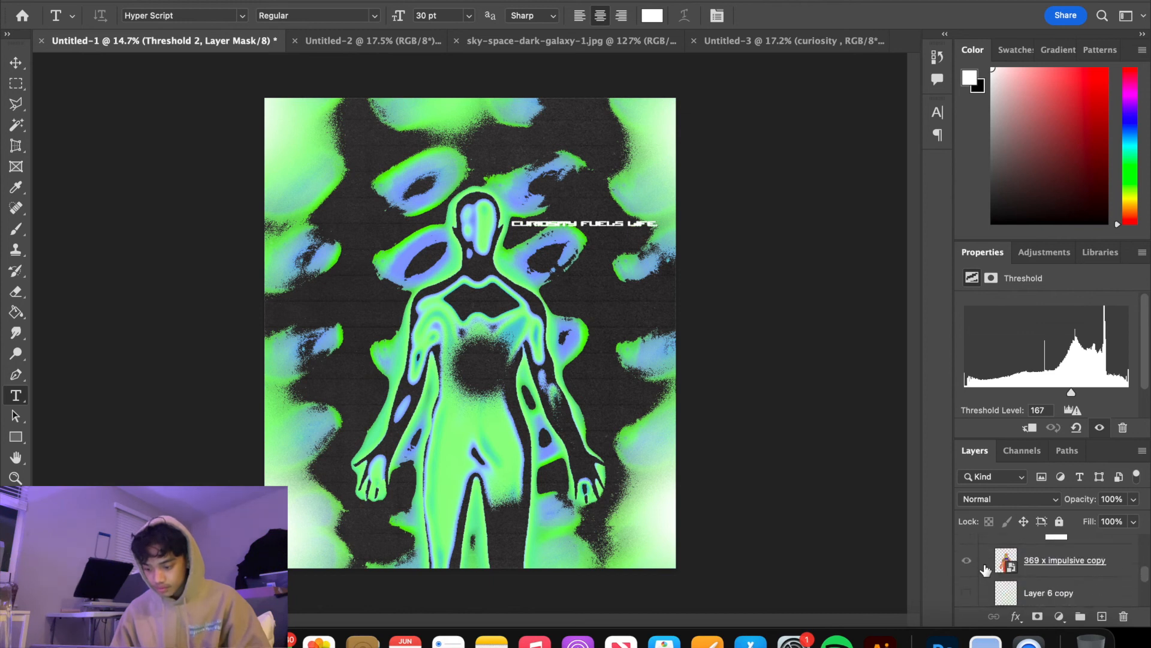
{"action": "scroll", "coordinate": [986, 569], "scroll_direction": "down", "scroll_amount": 4}
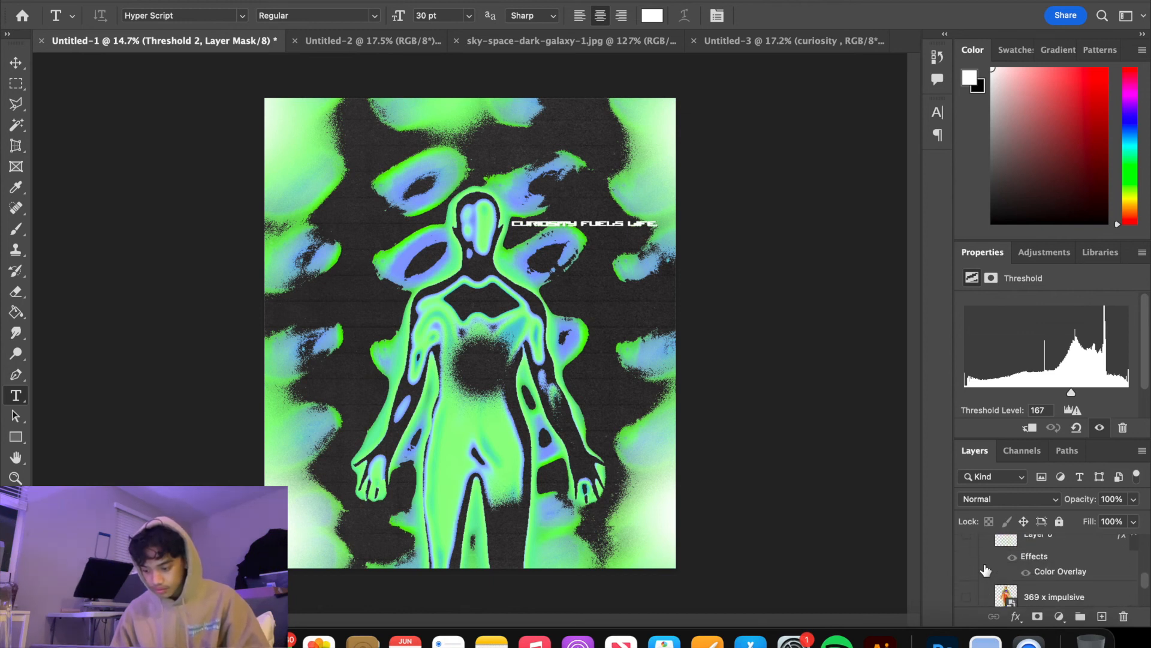
{"action": "scroll", "coordinate": [986, 569], "scroll_direction": "down", "scroll_amount": 4}
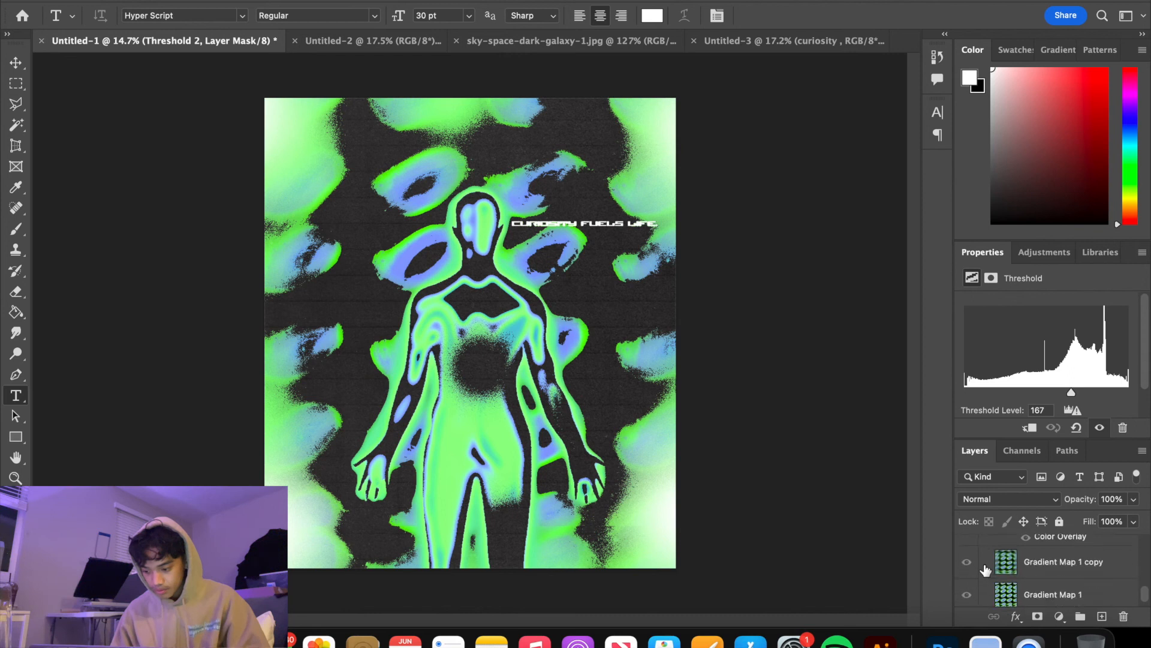
{"action": "scroll", "coordinate": [985, 568], "scroll_direction": "up", "scroll_amount": 1}
{"action": "scroll", "coordinate": [1031, 579], "scroll_direction": "up", "scroll_amount": 3}
{"action": "scroll", "coordinate": [1030, 573], "scroll_direction": "up", "scroll_amount": 1}
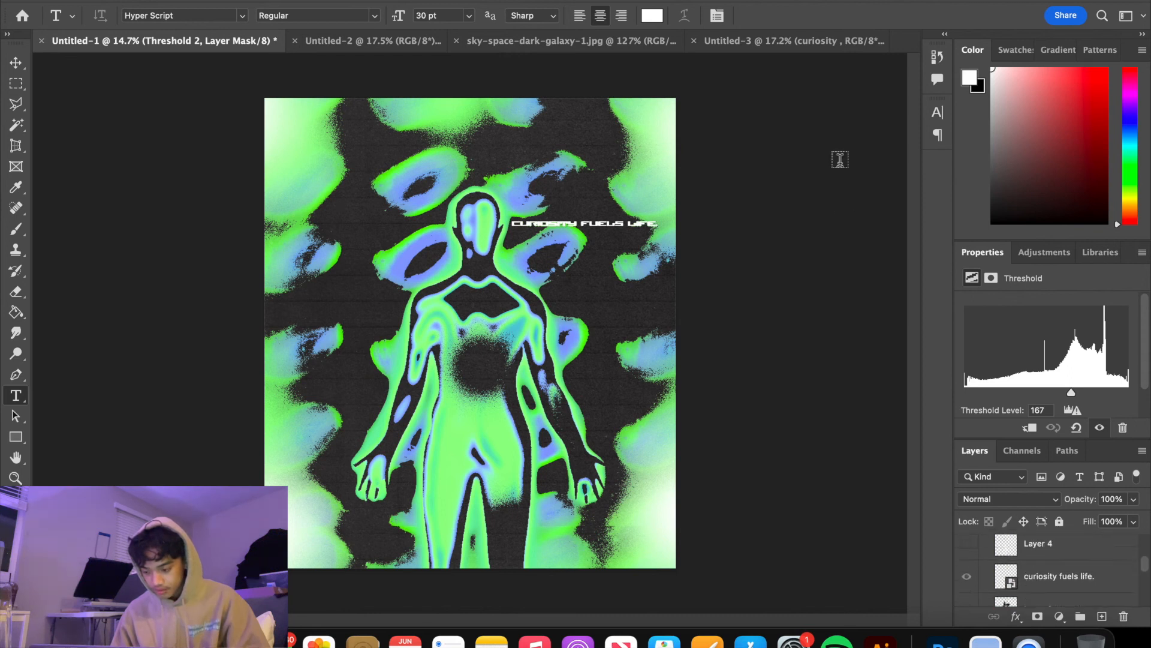
Return to the Untitled-3 poster and extend the text to read "curiosity fuels life"
{"action": "left_click", "coordinate": [816, 43]}
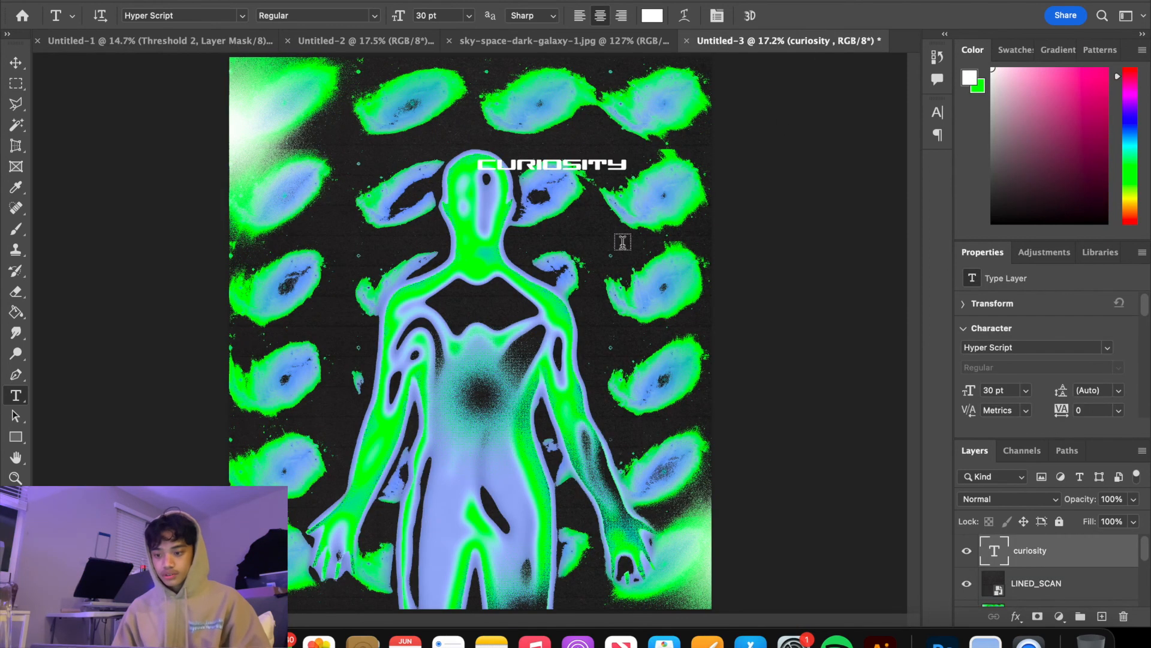
{"action": "left_click", "coordinate": [630, 167]}
{"action": "type", "text": "fuels"}
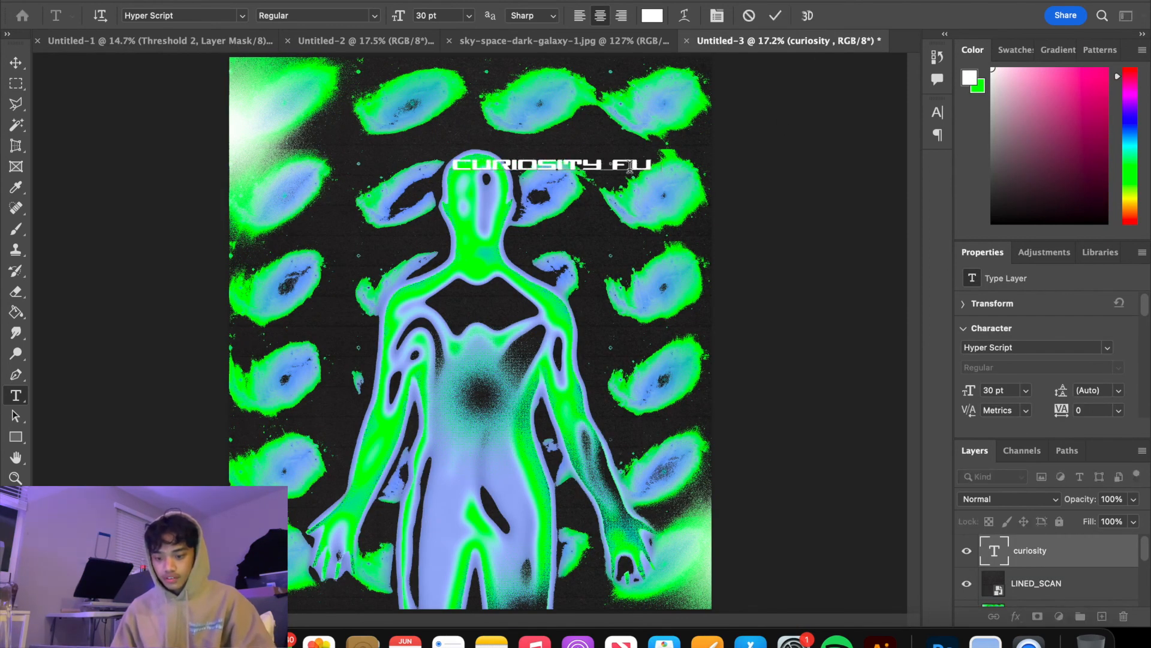
{"action": "type", "text": " life"}
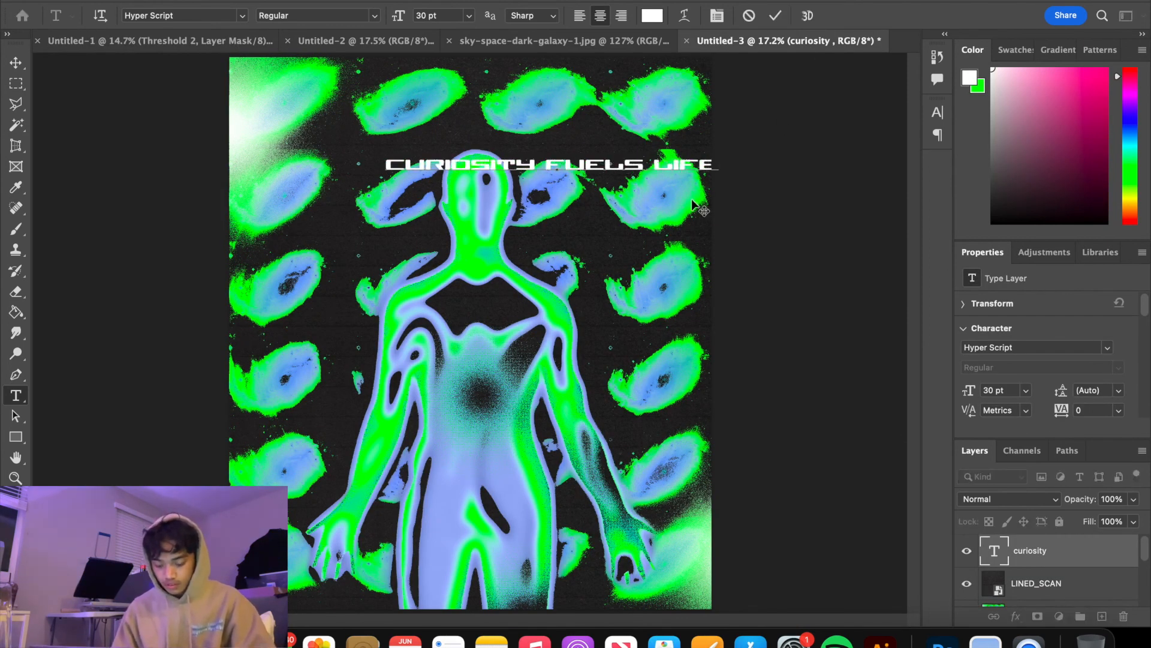
{"action": "left_click", "coordinate": [1028, 548]}
Scale the slogan text proportionally to about 65% and position it across the base of the figure's neck
{"action": "key", "text": "super+t"}
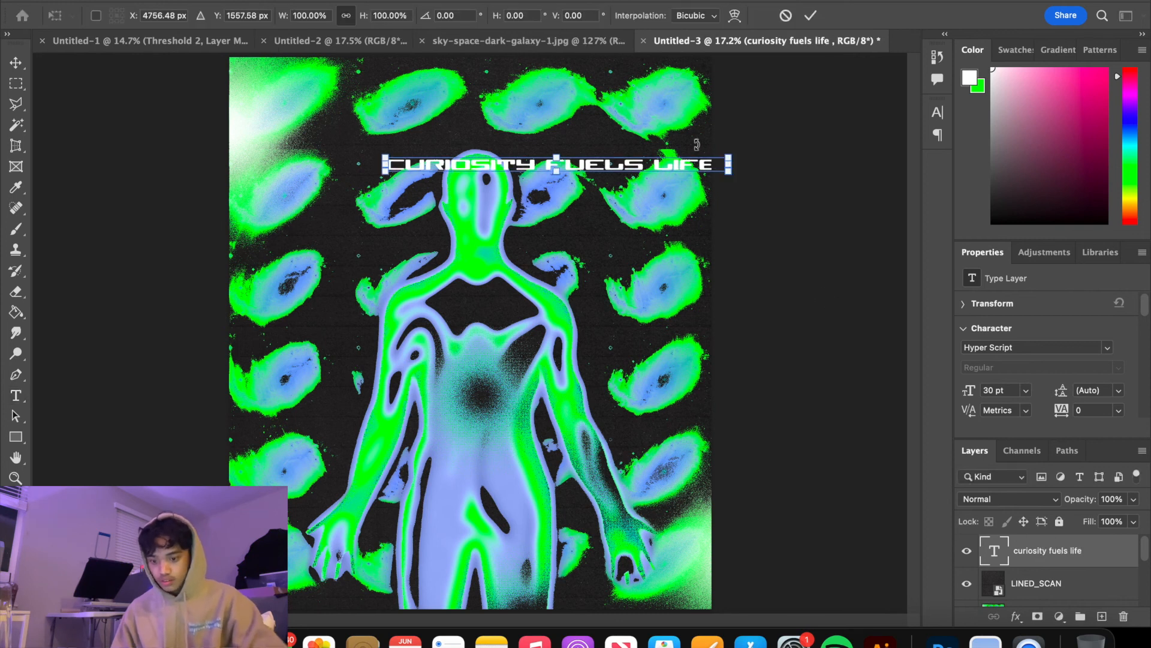
{"action": "left_click_drag", "start_coordinate": [727, 164], "coordinate": [534, 271]}
{"action": "left_click", "coordinate": [907, 0]}
{"action": "left_click", "coordinate": [906, 0]}
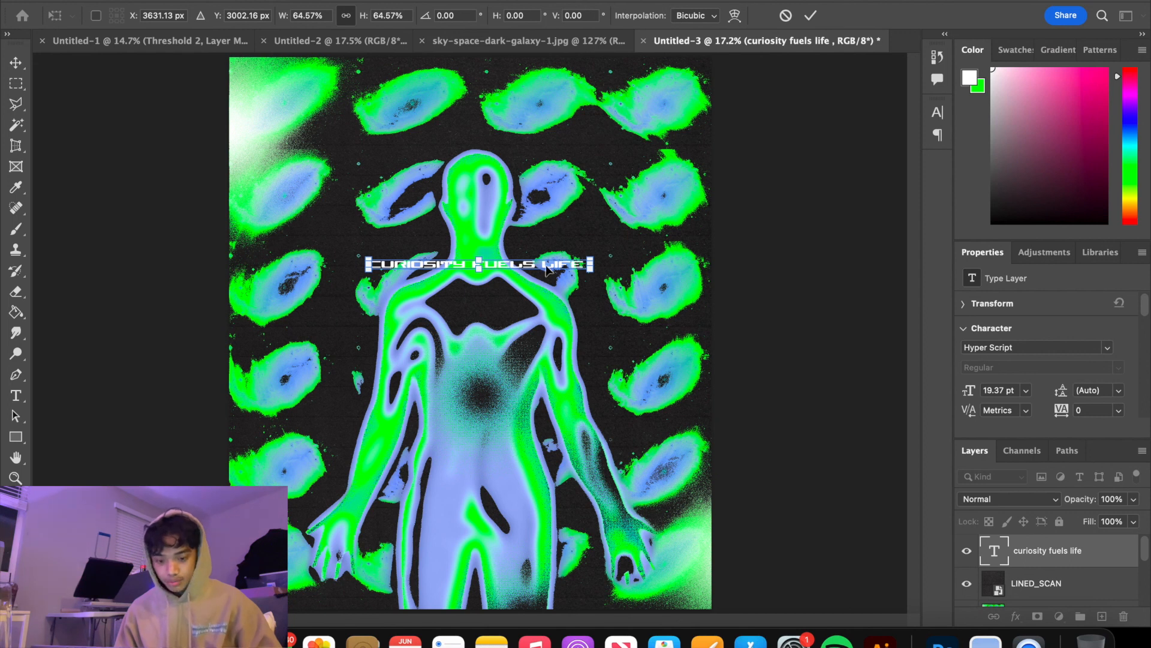
{"action": "key", "text": "Return"}
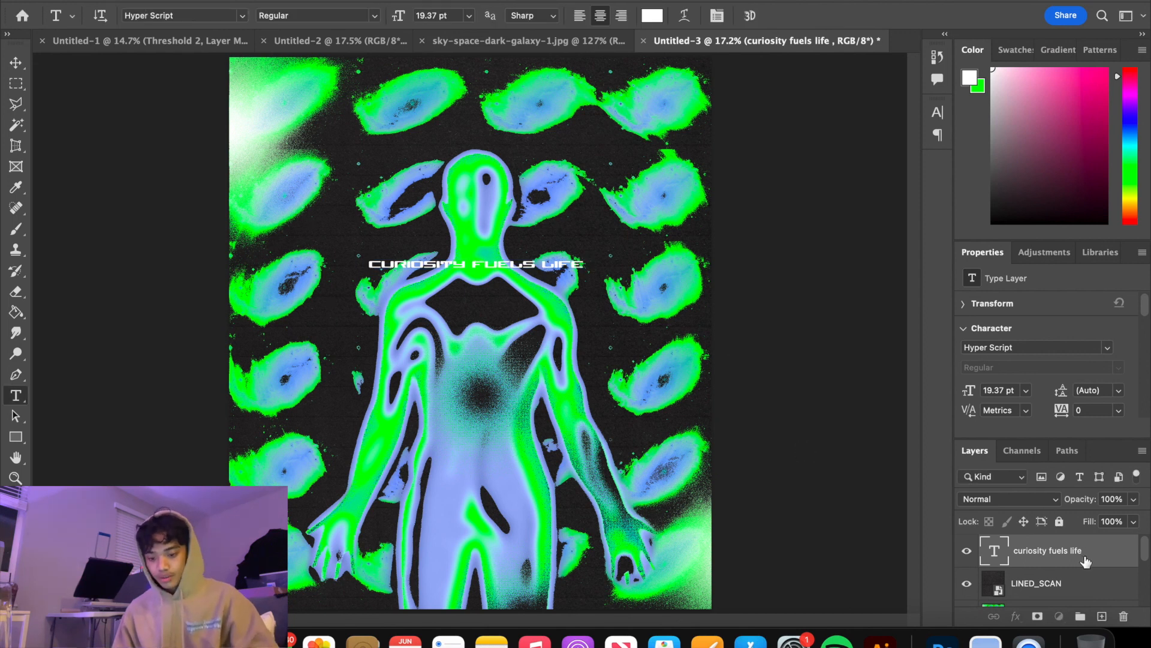
Add a white 10 px outside Stroke at 100% opacity to the slogan text layer
{"action": "left_click", "coordinate": [1059, 620]}
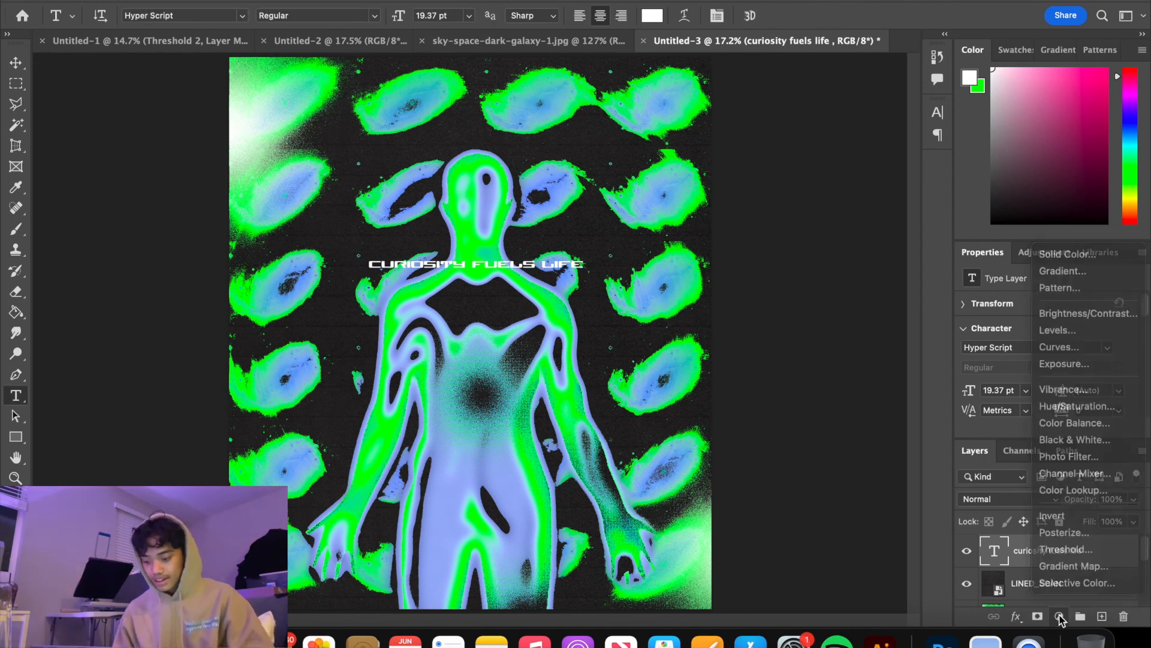
{"action": "left_click", "coordinate": [1060, 617]}
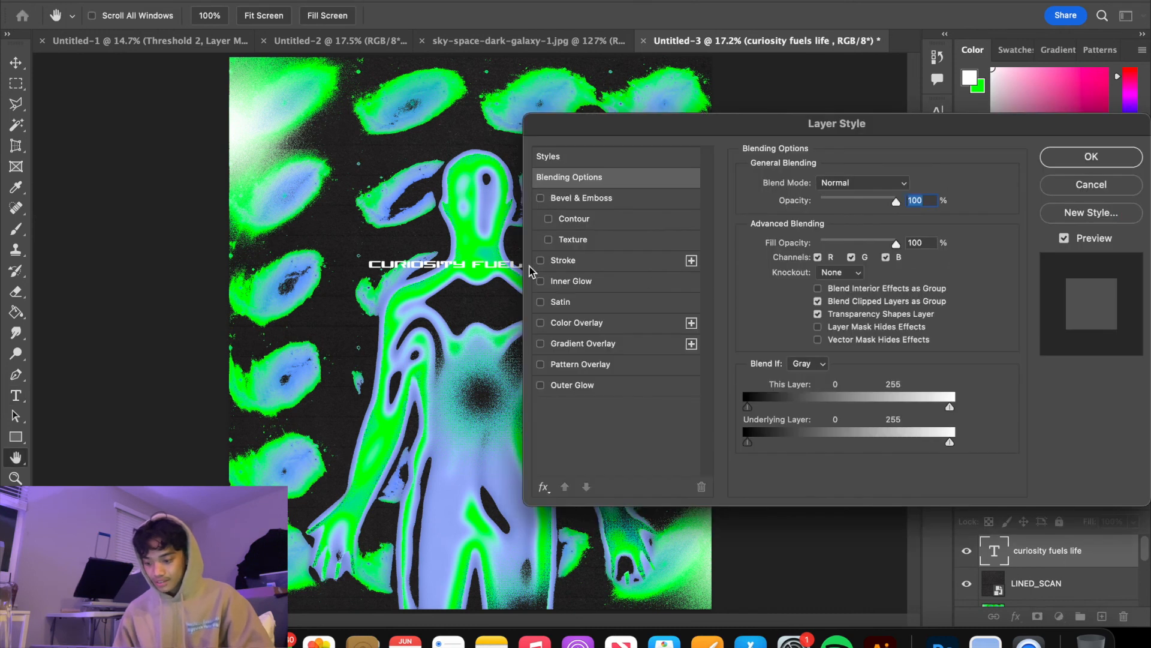
{"action": "left_click", "coordinate": [540, 260]}
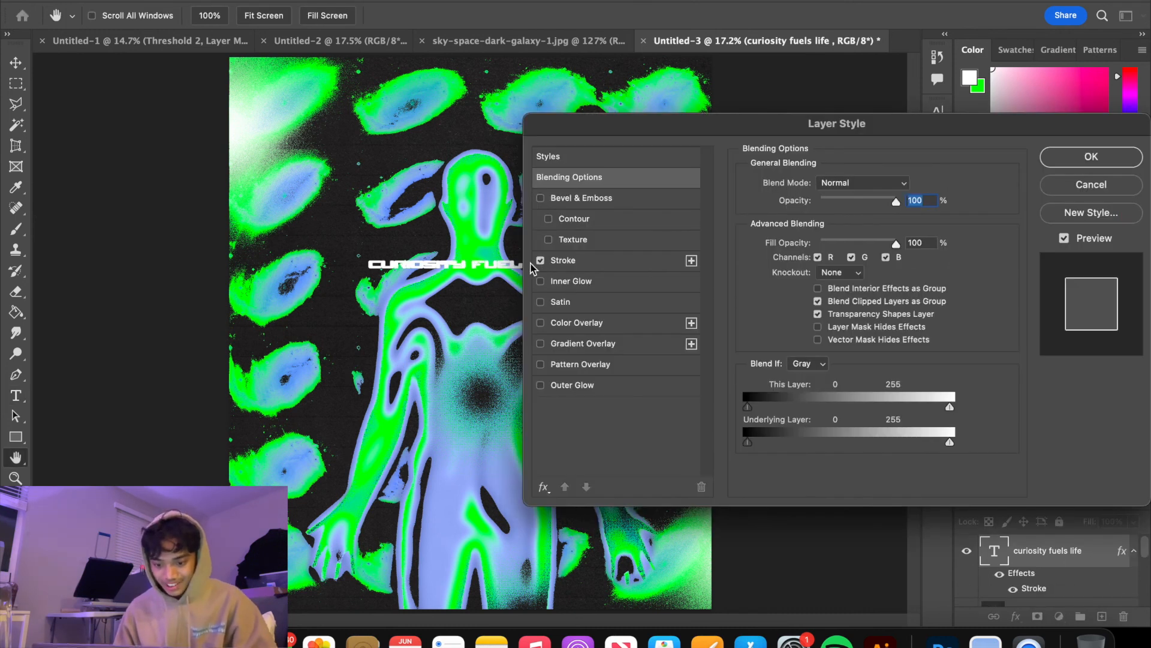
{"action": "left_click", "coordinate": [617, 263]}
{"action": "left_click", "coordinate": [1081, 157]}
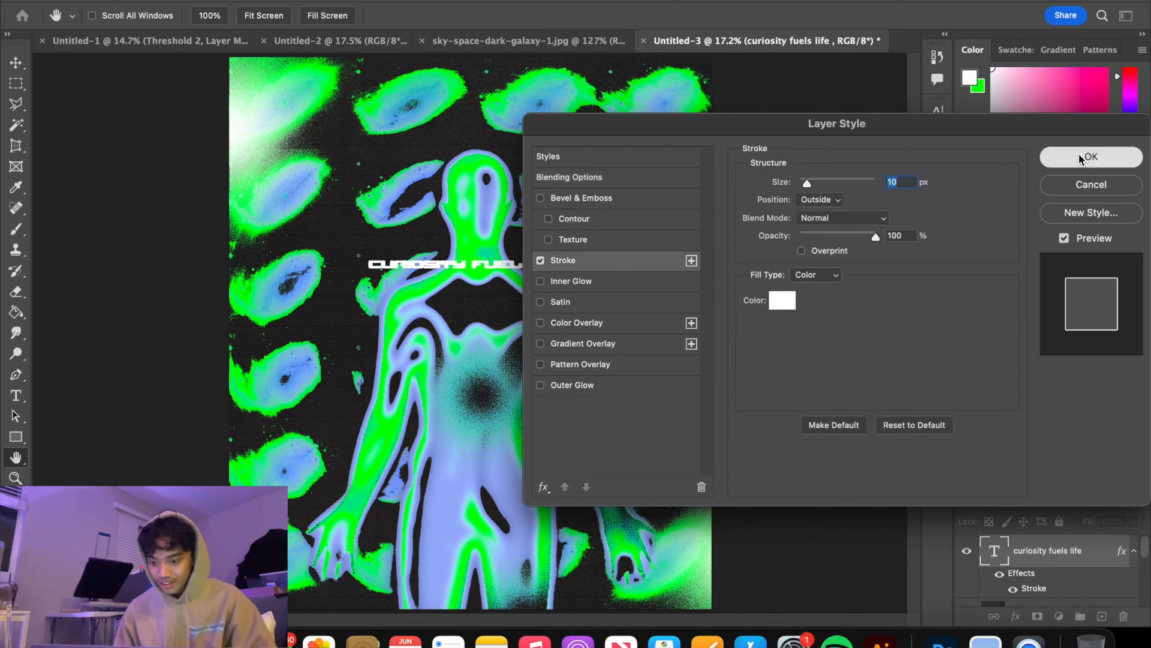
Enlarge the stroked slogan proportionally about its centre to about 39.32 pt so it spans most of the poster's width
{"action": "key", "text": "ctrl+t"}
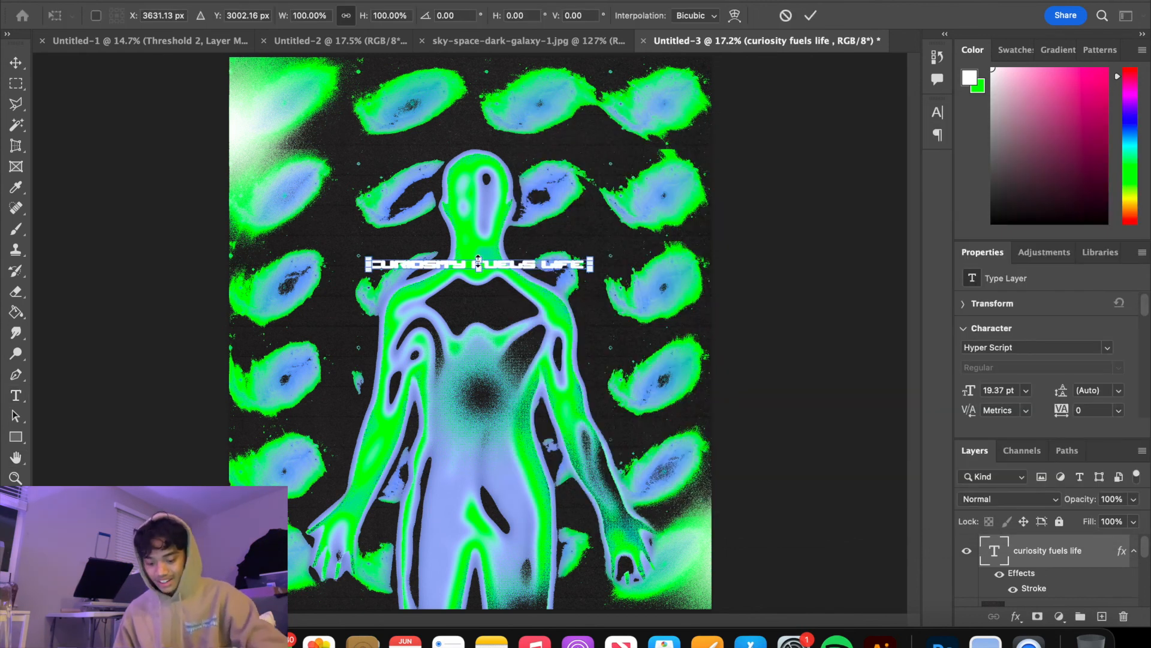
{"action": "left_click_drag", "start_coordinate": [479, 252], "coordinate": [538, 264]}
{"action": "key", "text": "Return"}
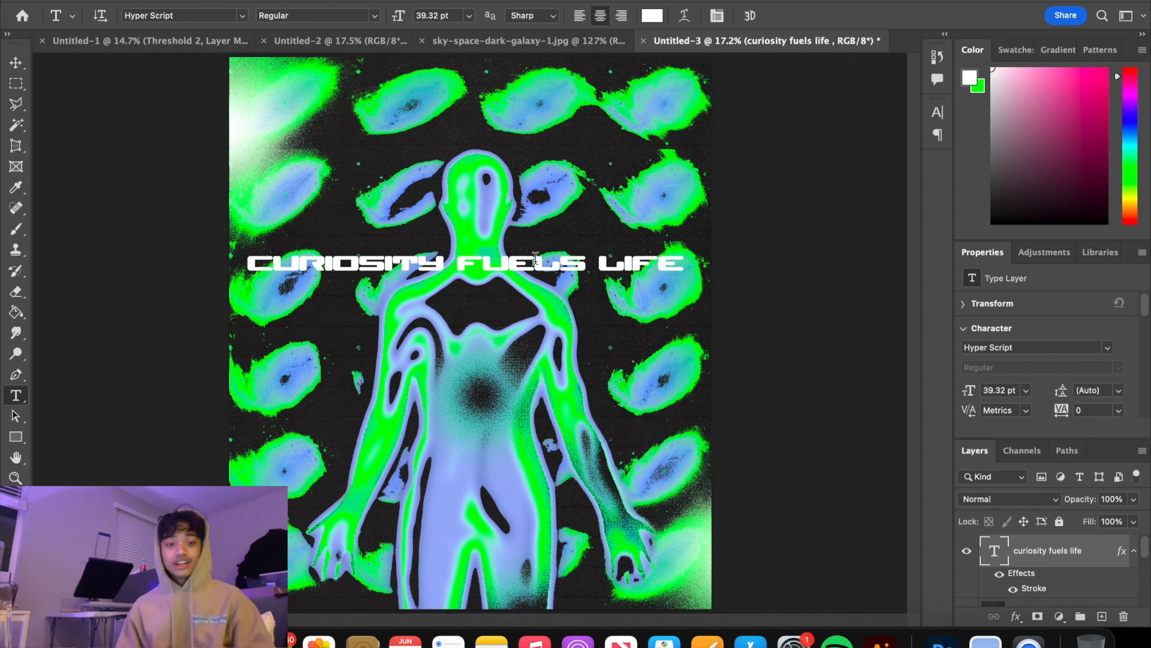